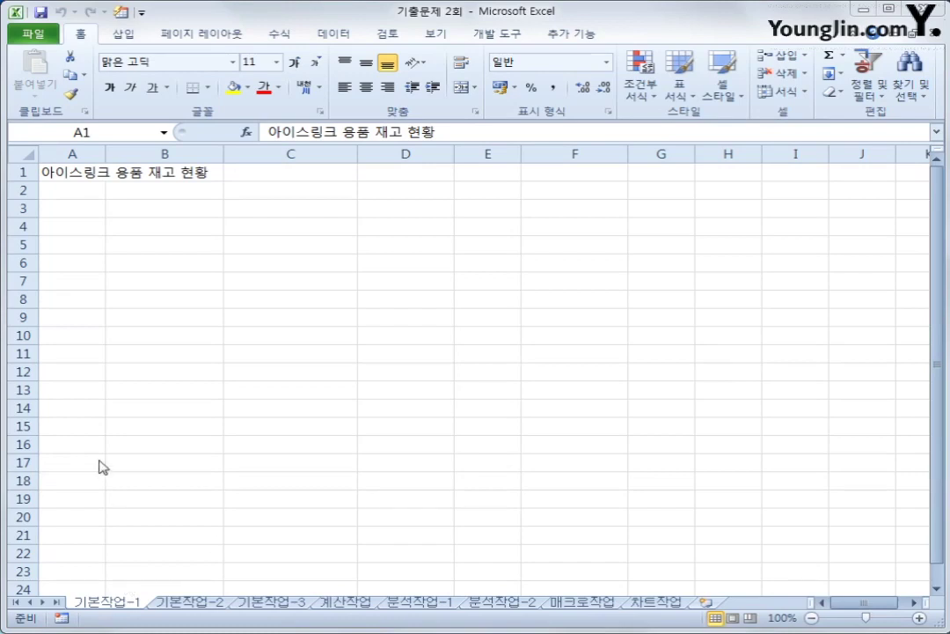
left_click_drag(60, 214, 686, 425)
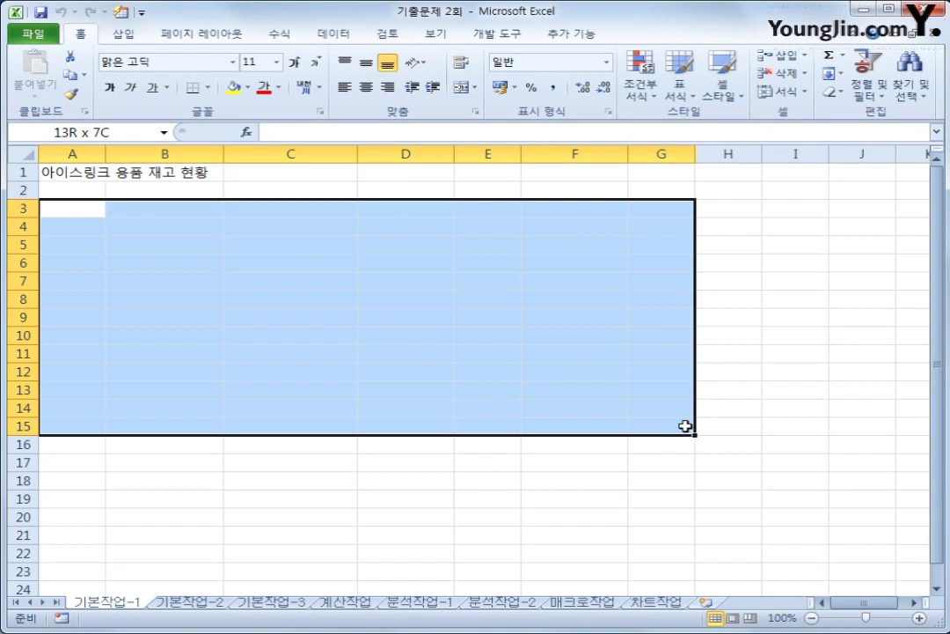
left_click_drag(686, 426, 597, 574)
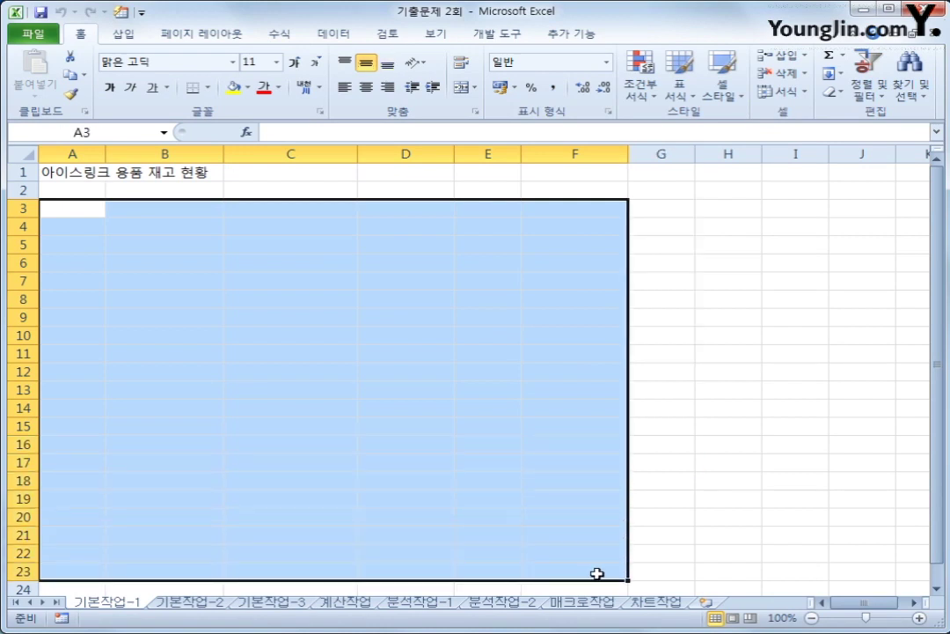
On the 기본작업-2 sheet, merge and center the title across A1:G1.
left_click(187, 602)
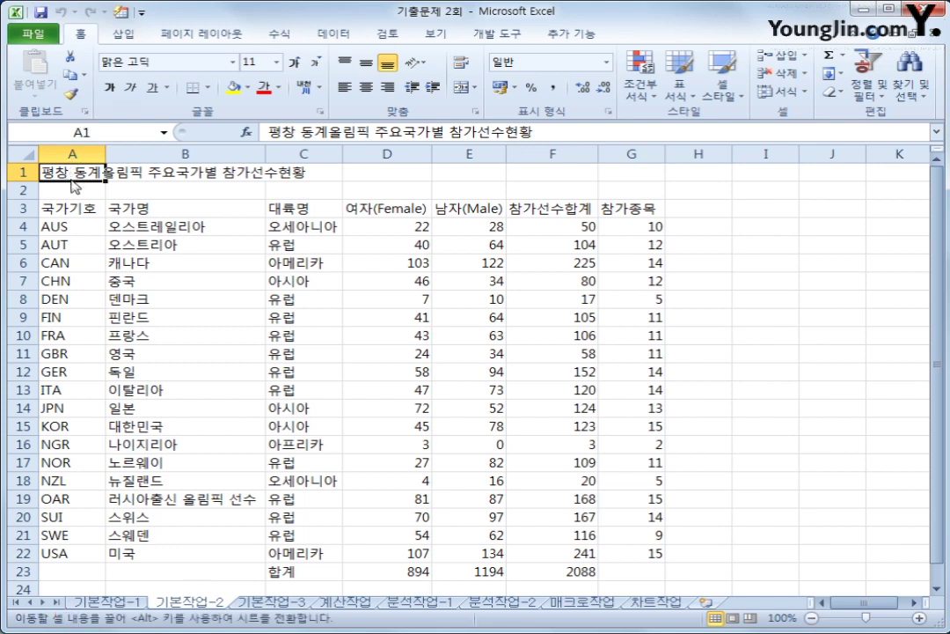
left_click_drag(71, 170, 621, 167)
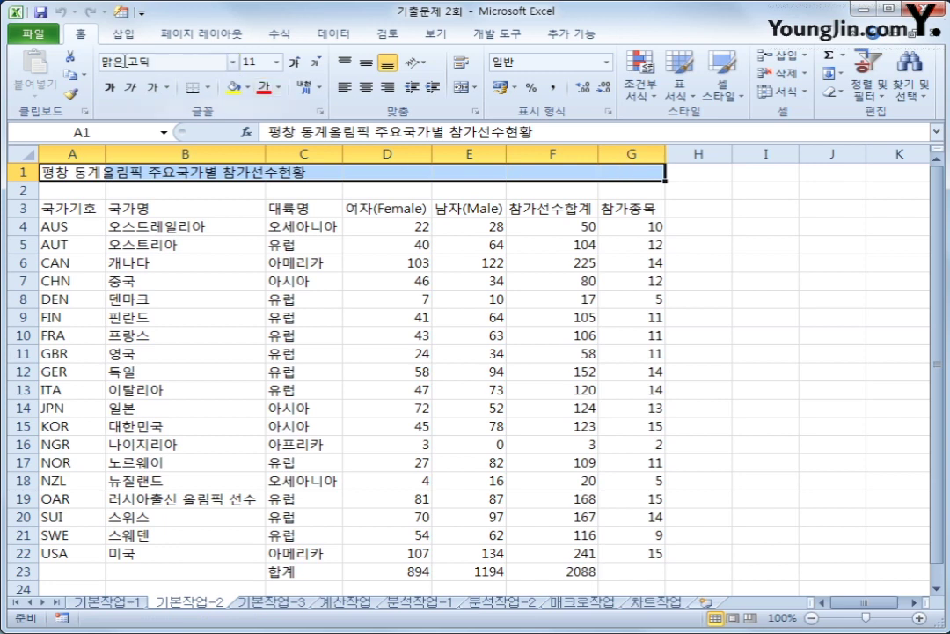
left_click(460, 89)
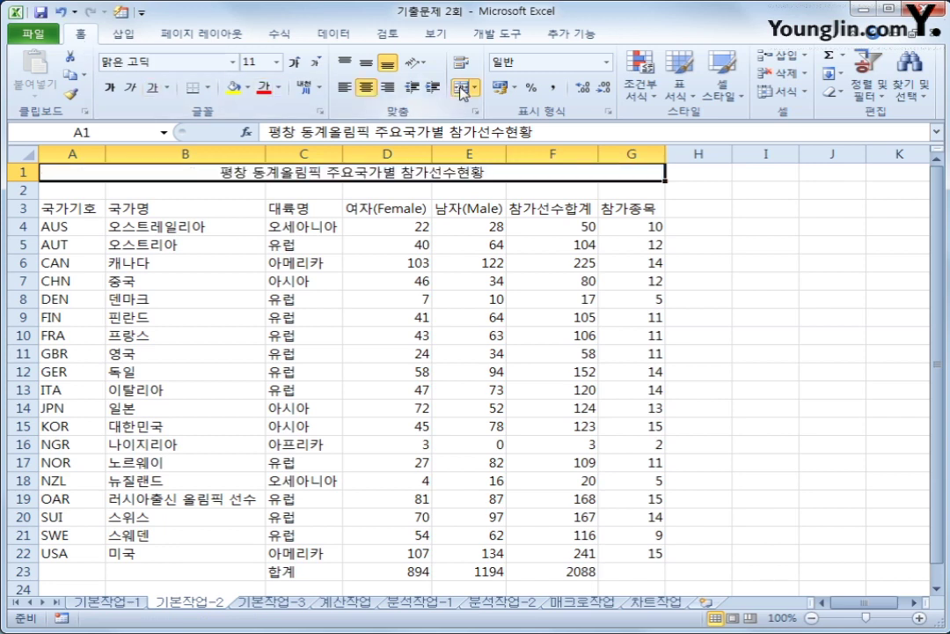
Set the title in A1 to the 굴림 font at size 20.
left_click(233, 64)
left_click(352, 133)
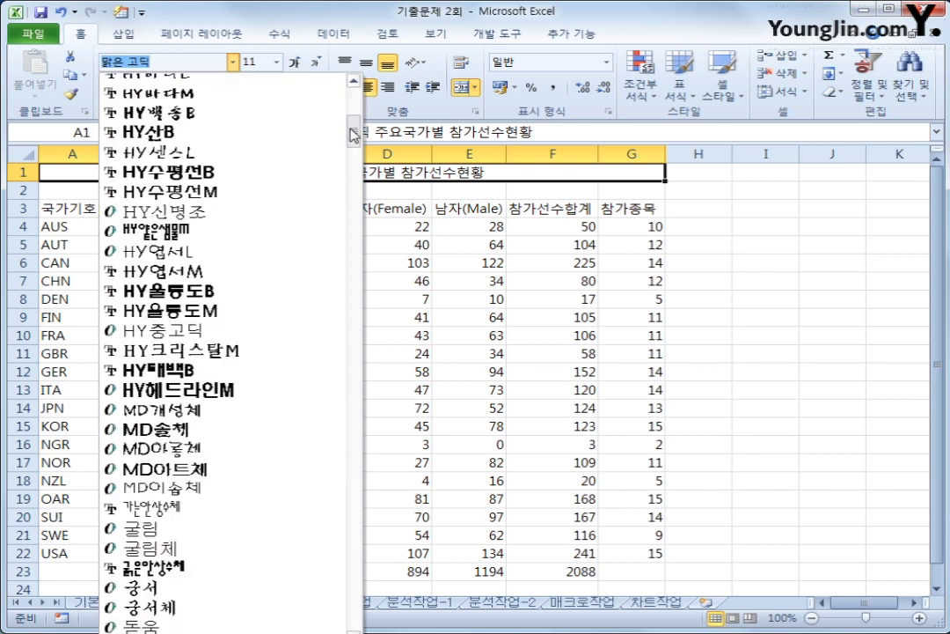
left_click_drag(352, 134, 351, 160)
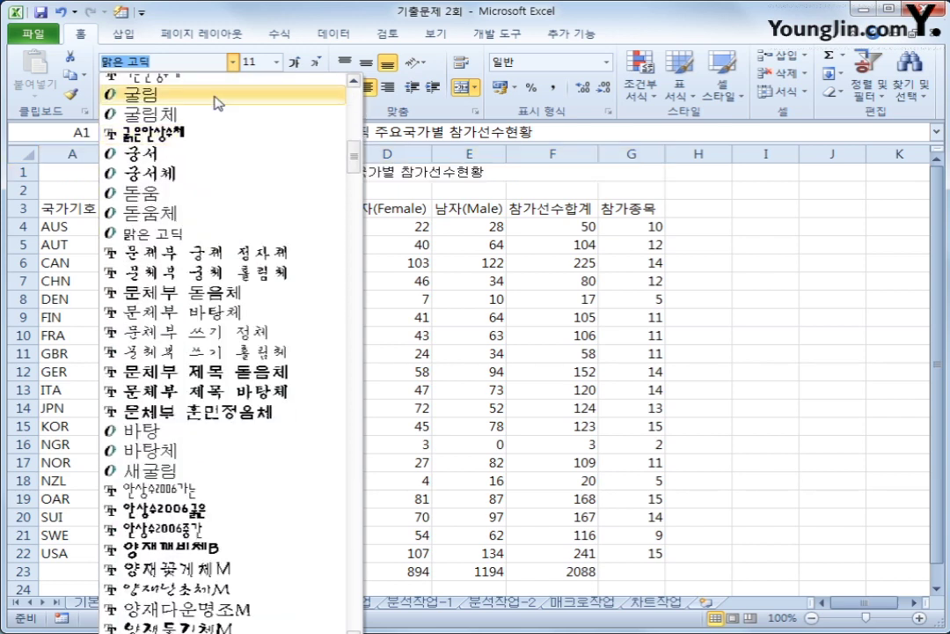
left_click(212, 97)
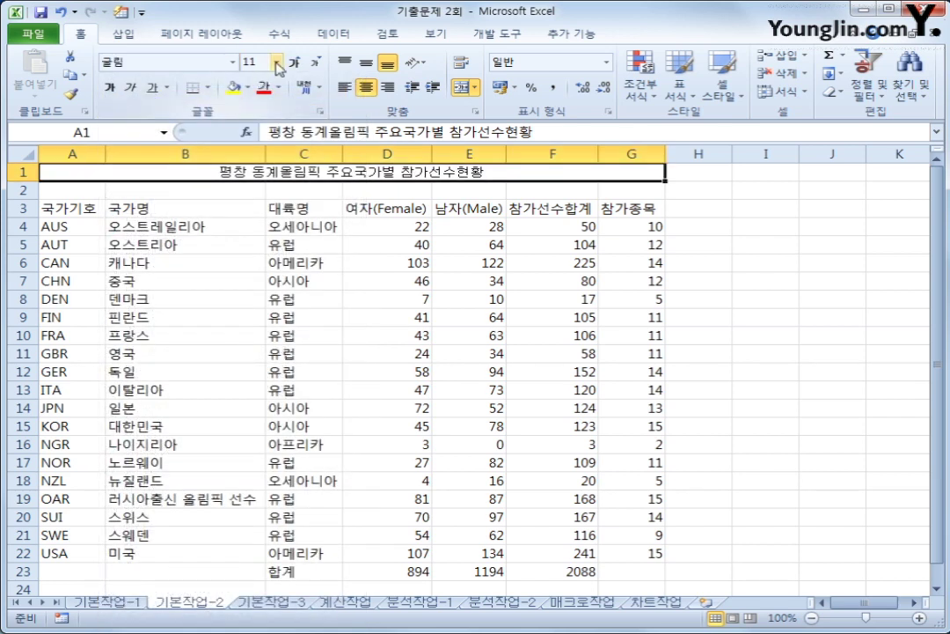
left_click(276, 63)
left_click(253, 222)
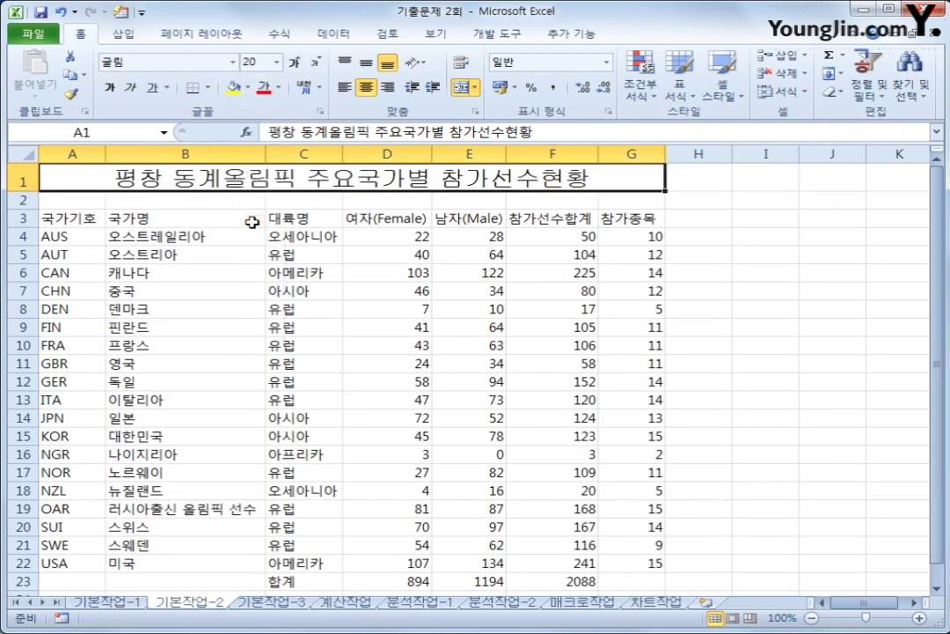
Make the title in A1 bold and color its text standard blue.
left_click(110, 88)
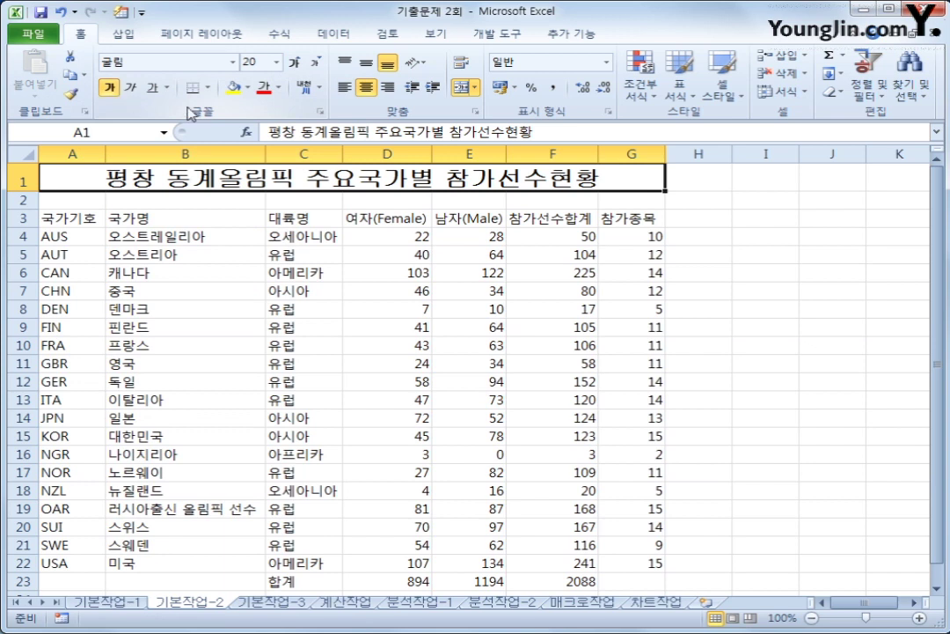
left_click(281, 89)
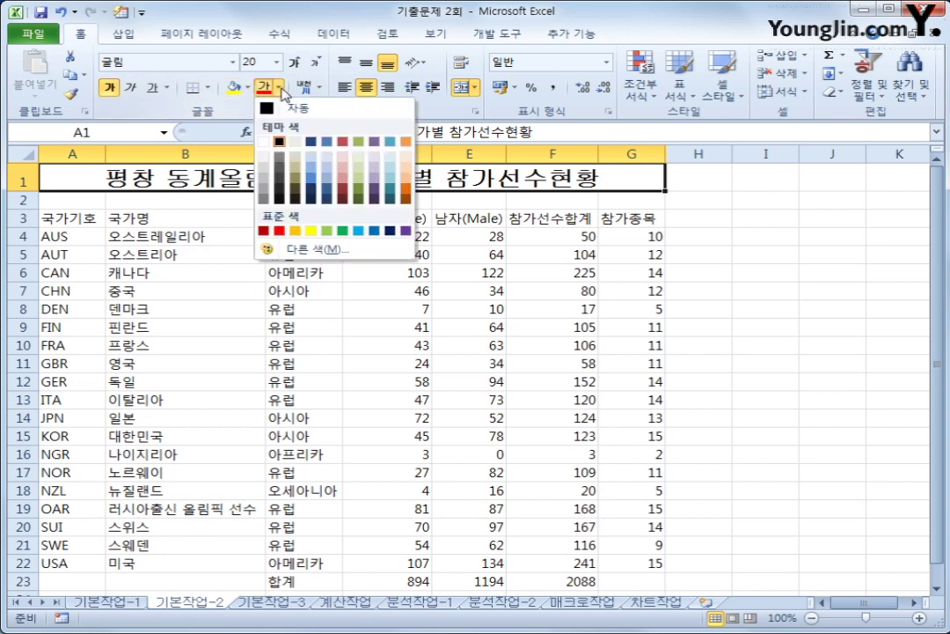
left_click(375, 231)
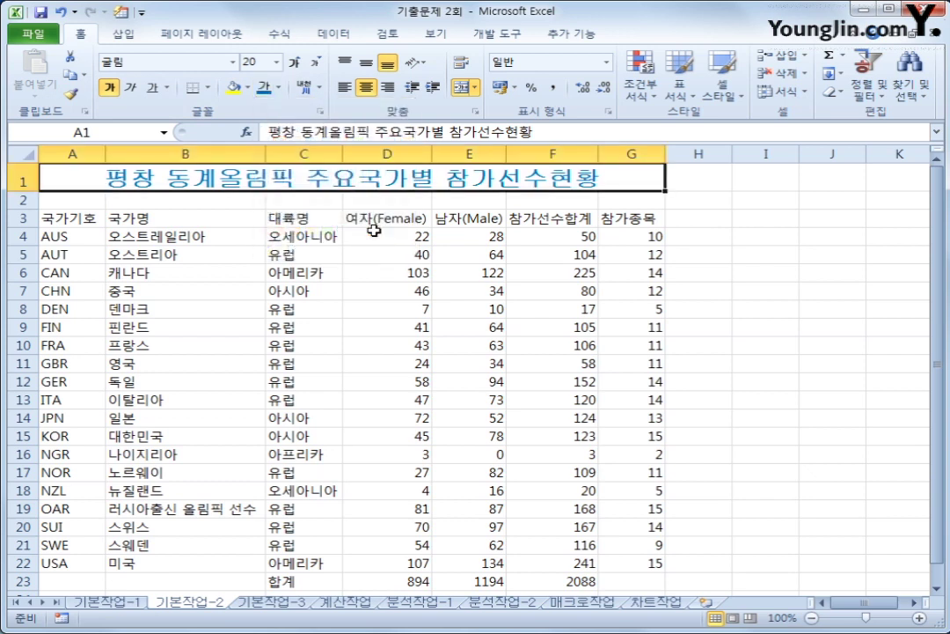
Convert the heading 참가종목 in G3 to the Hanja 參加種目.
left_click(622, 217)
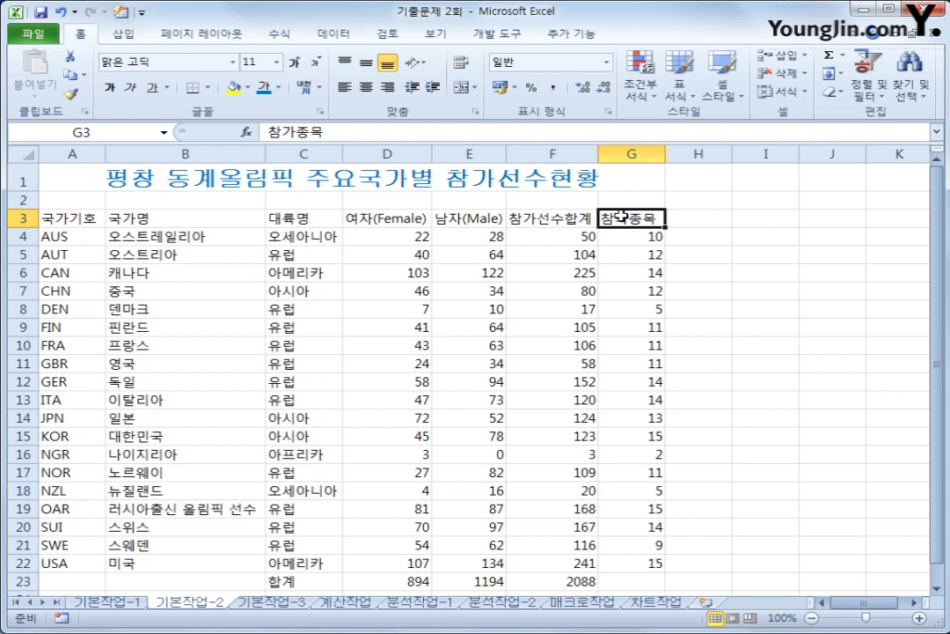
double_click(654, 216)
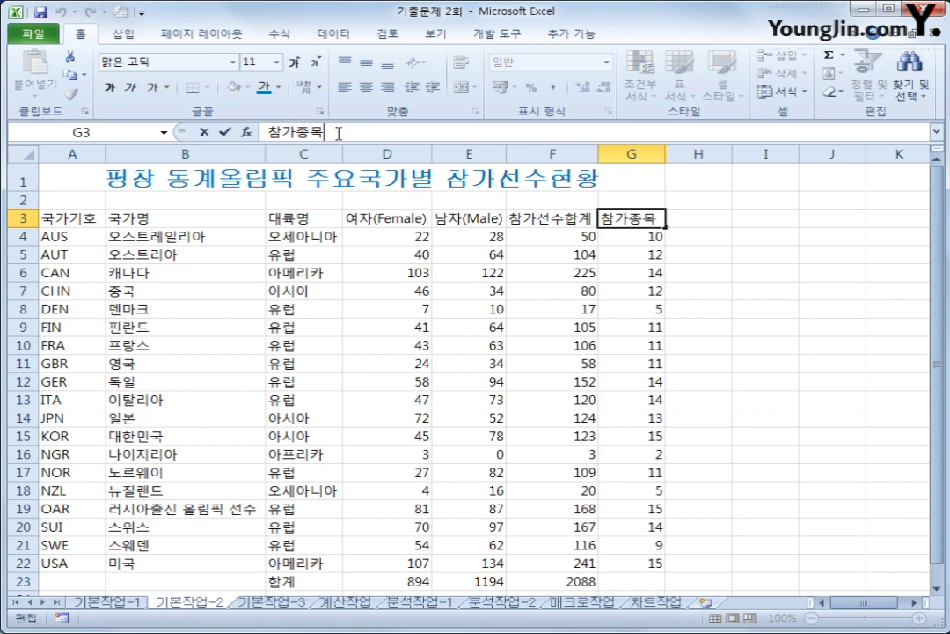
key("Hangul_Hanja")
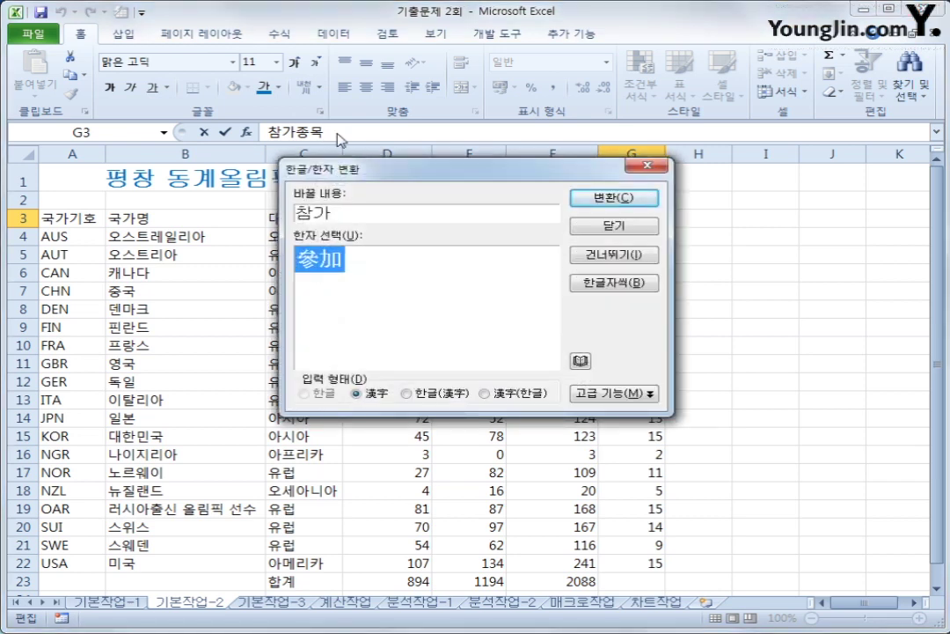
left_click(613, 207)
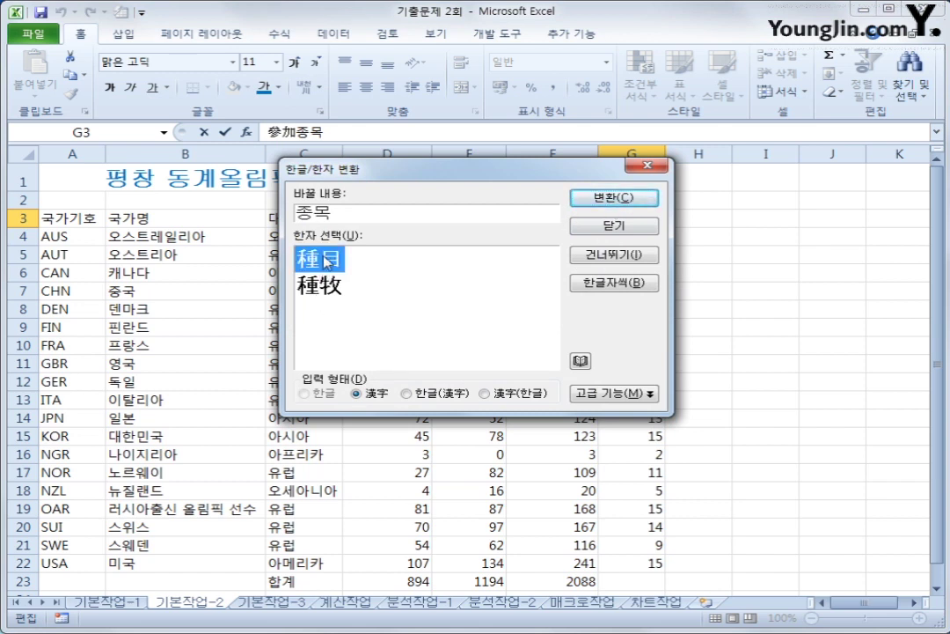
left_click(613, 199)
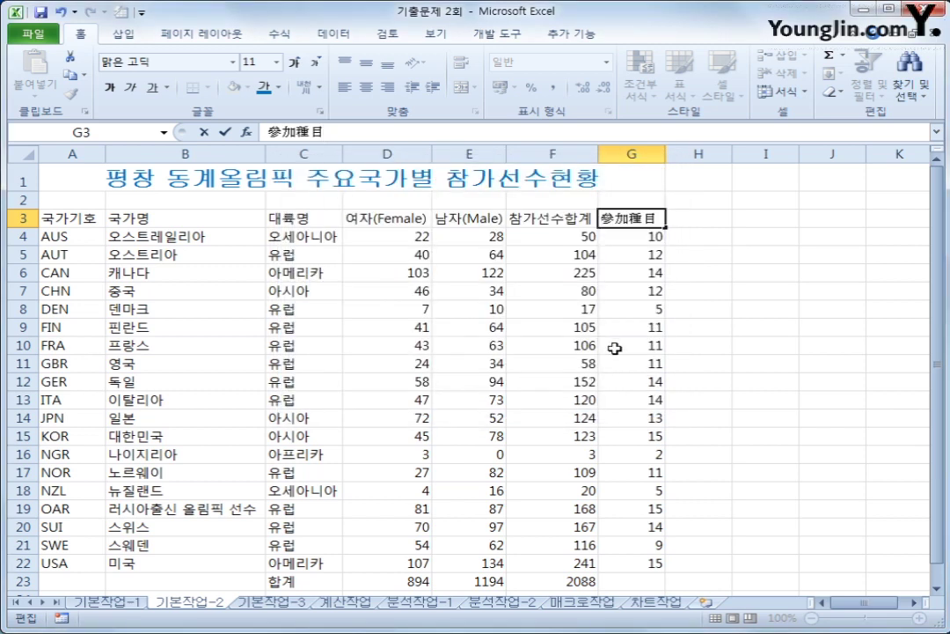
left_click(614, 347)
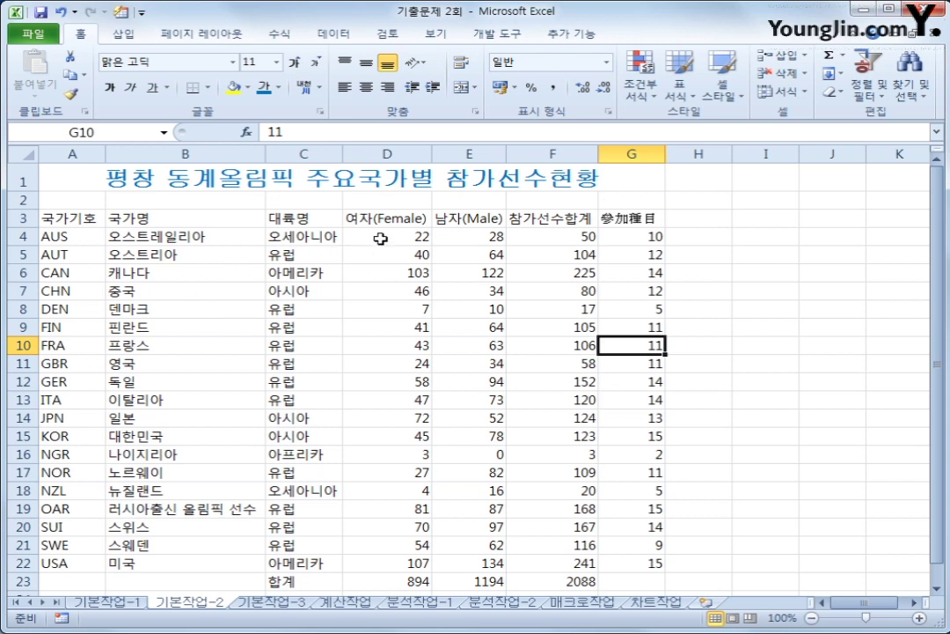
Apply the custom number format #,##0명 to the athlete figures in D4:F23.
left_click_drag(382, 238, 562, 510)
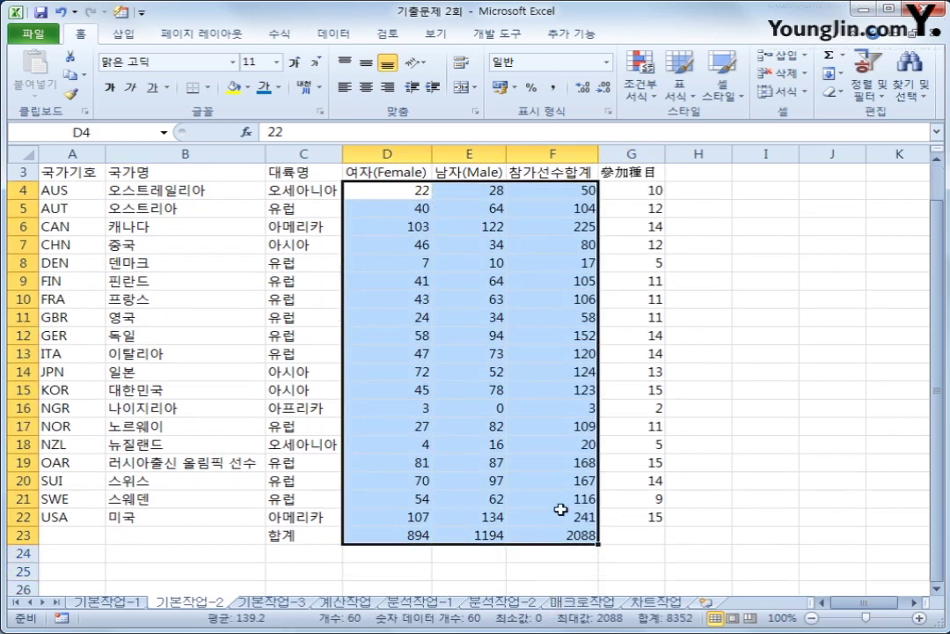
scroll(561, 509, "up", 1)
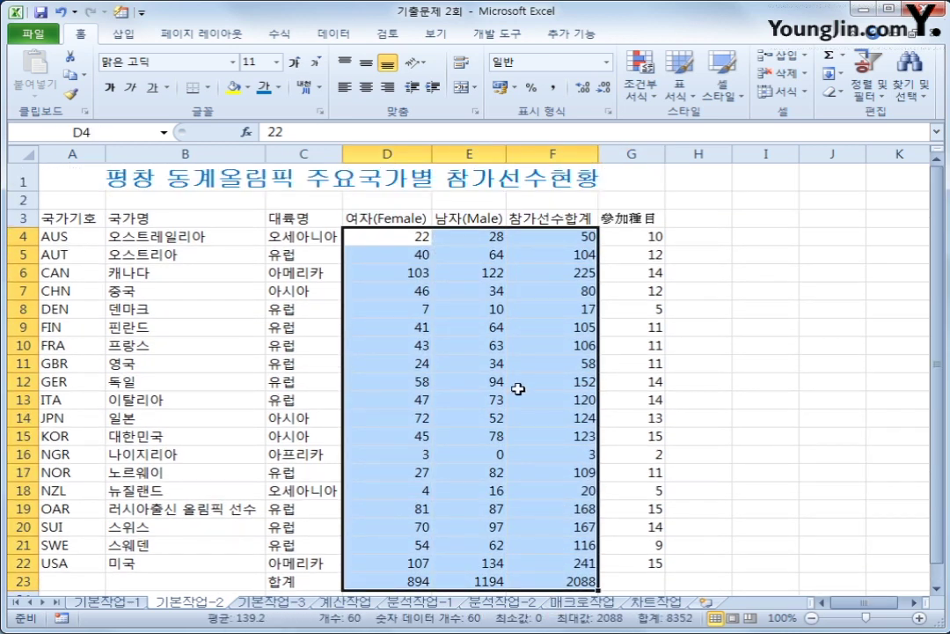
right_click(518, 388)
left_click(499, 394)
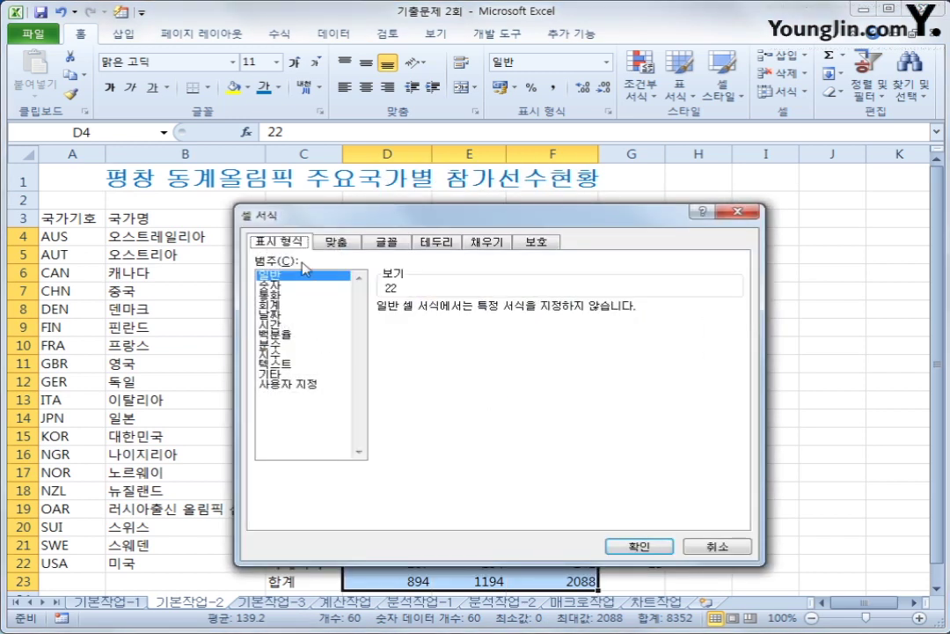
left_click(304, 375)
left_click(304, 384)
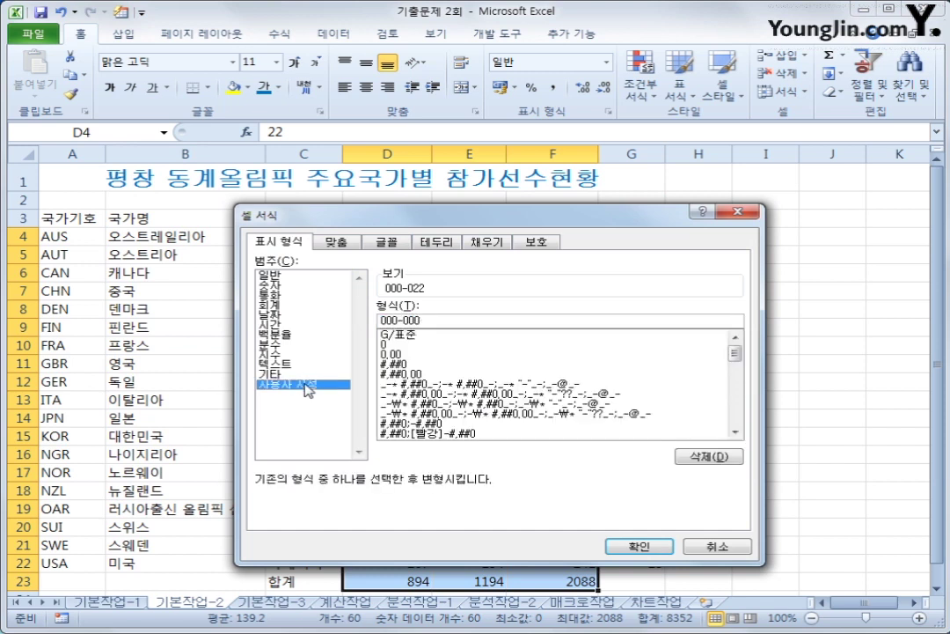
double_click(437, 321)
key("BackSpace")
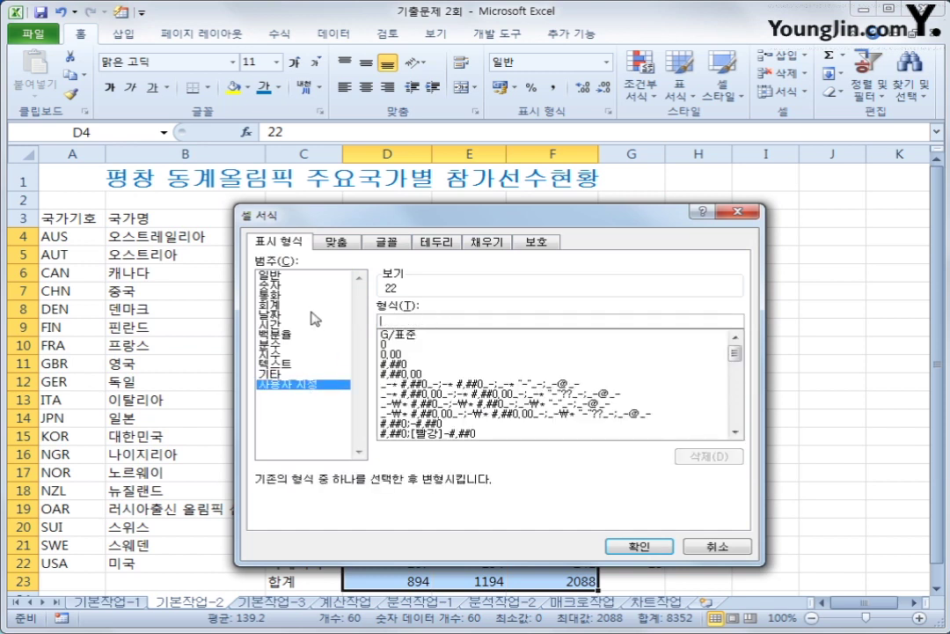
type("#")
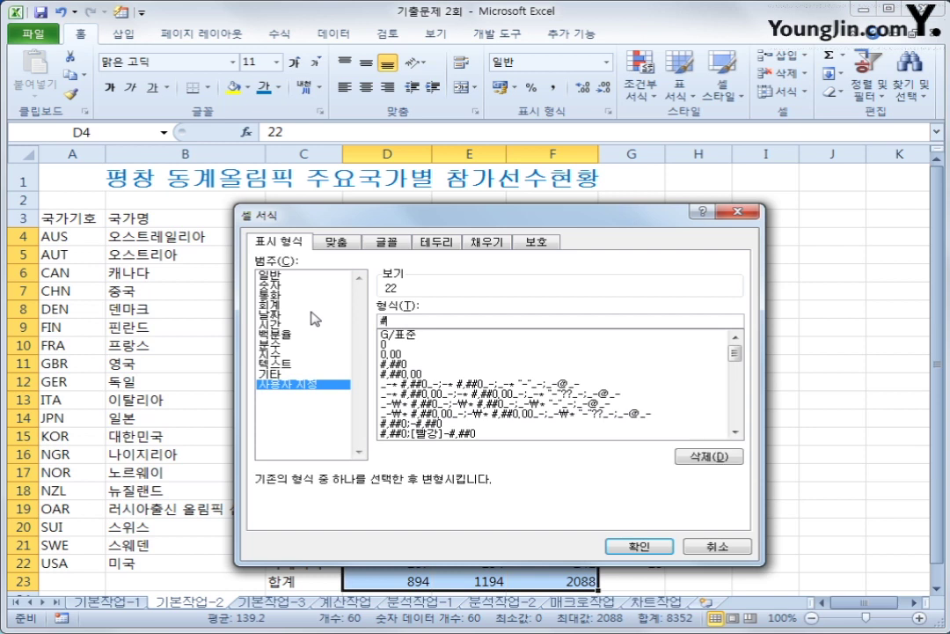
type(",##0")
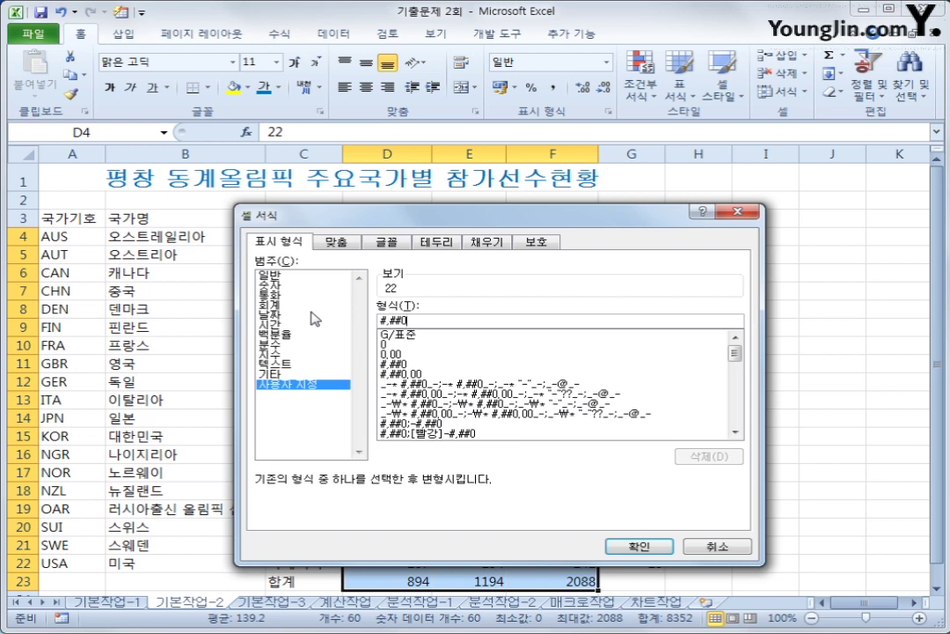
type("a")
key("BackSpace")
type("명")
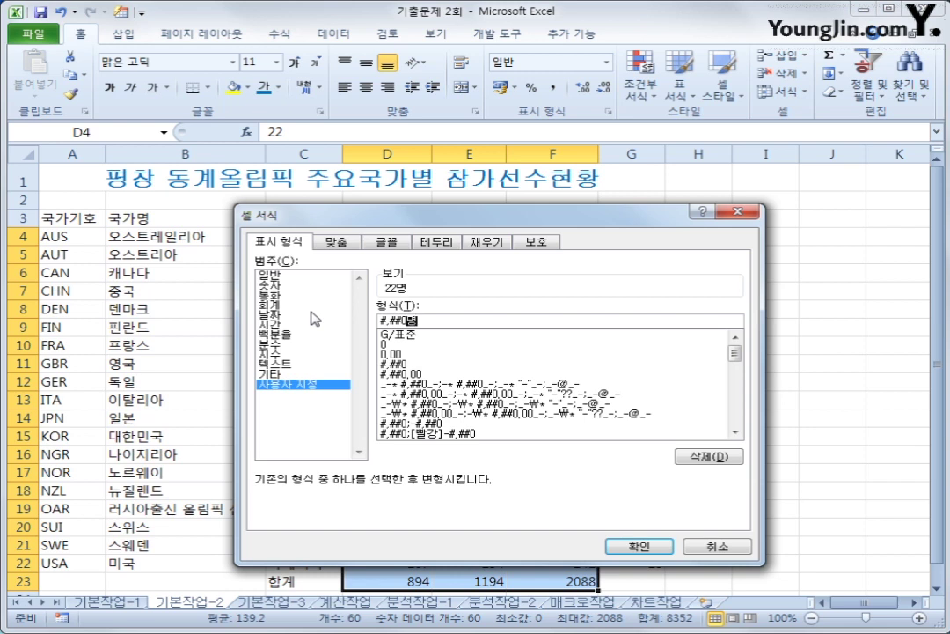
key("Left")
key("Left")
key("Left")
left_click(659, 544)
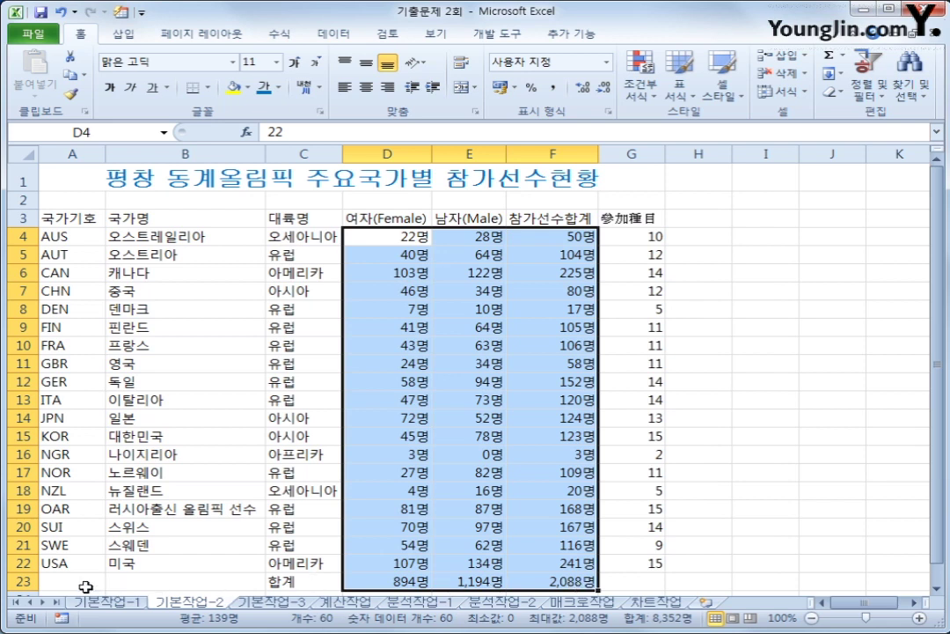
Merge and center the 합계 label across A23:C23.
left_click_drag(85, 587, 297, 585)
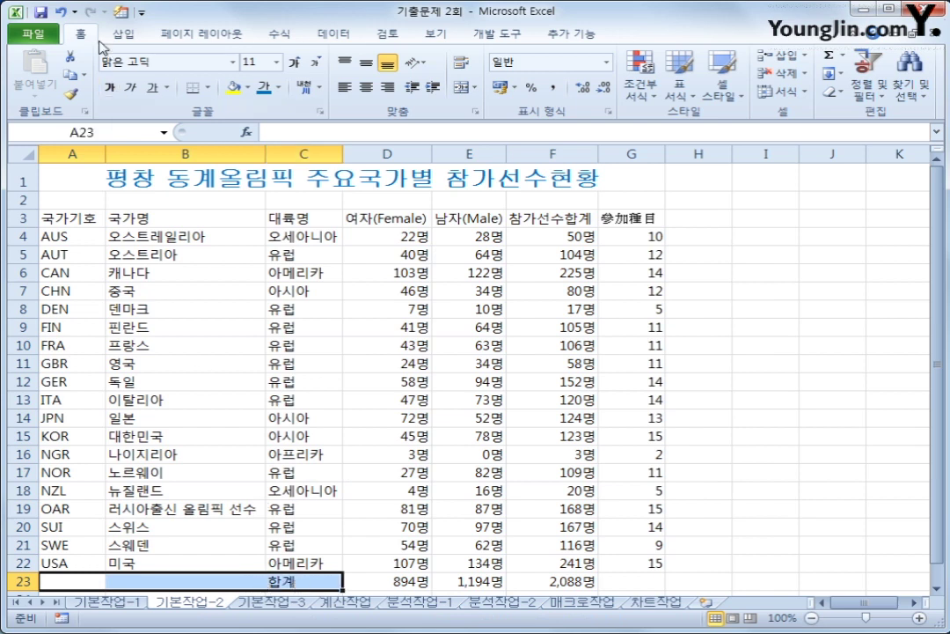
left_click(462, 87)
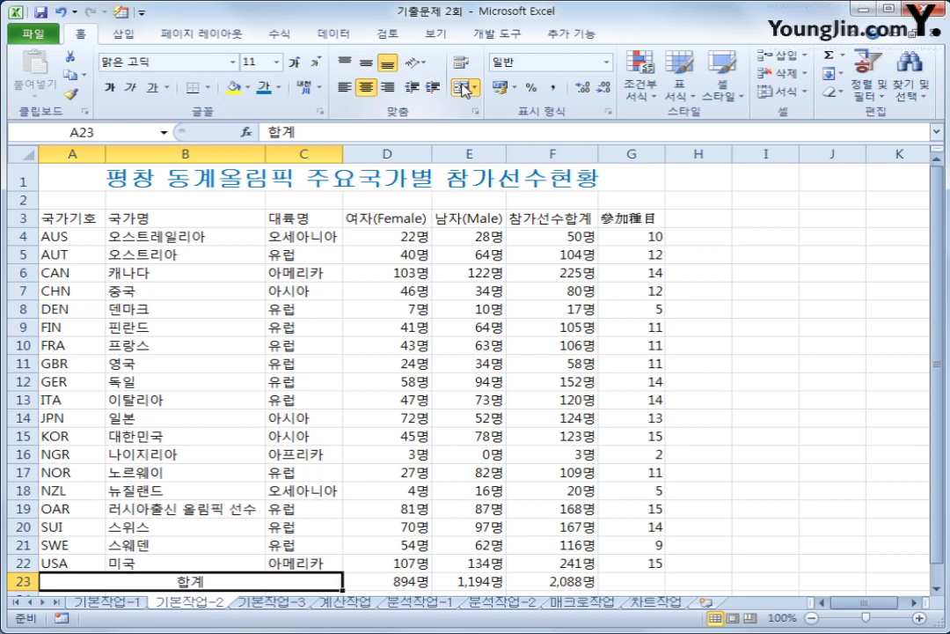
Fill the header row A3:G3 with standard light blue and center it horizontally together with A4:C22.
left_click_drag(61, 218, 660, 219)
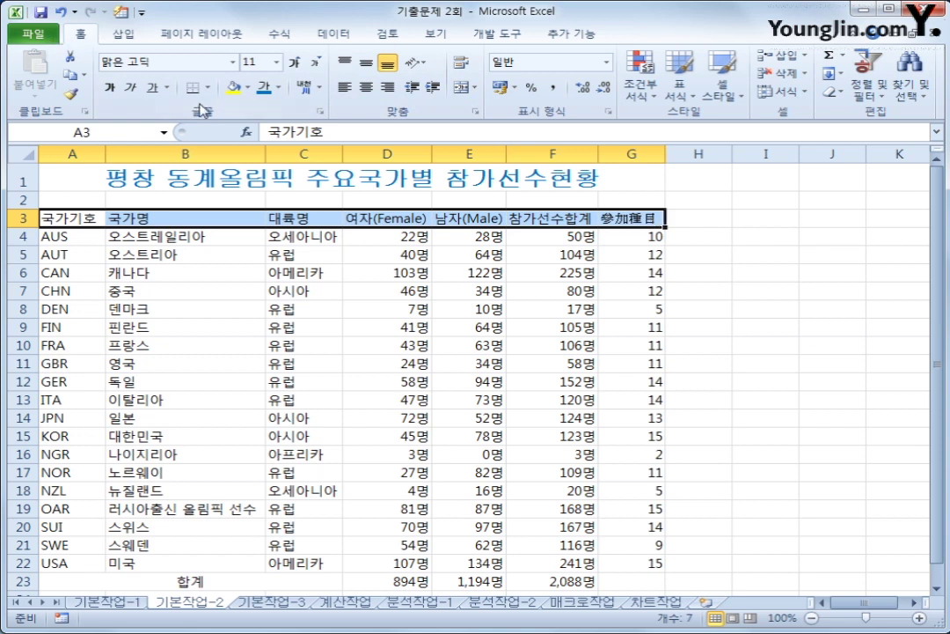
left_click(248, 87)
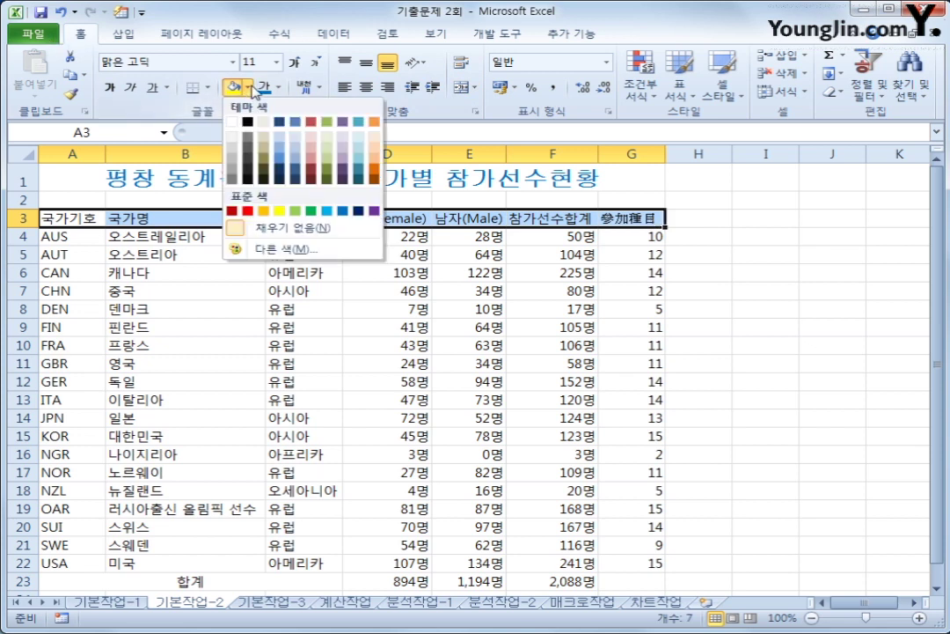
left_click(326, 213)
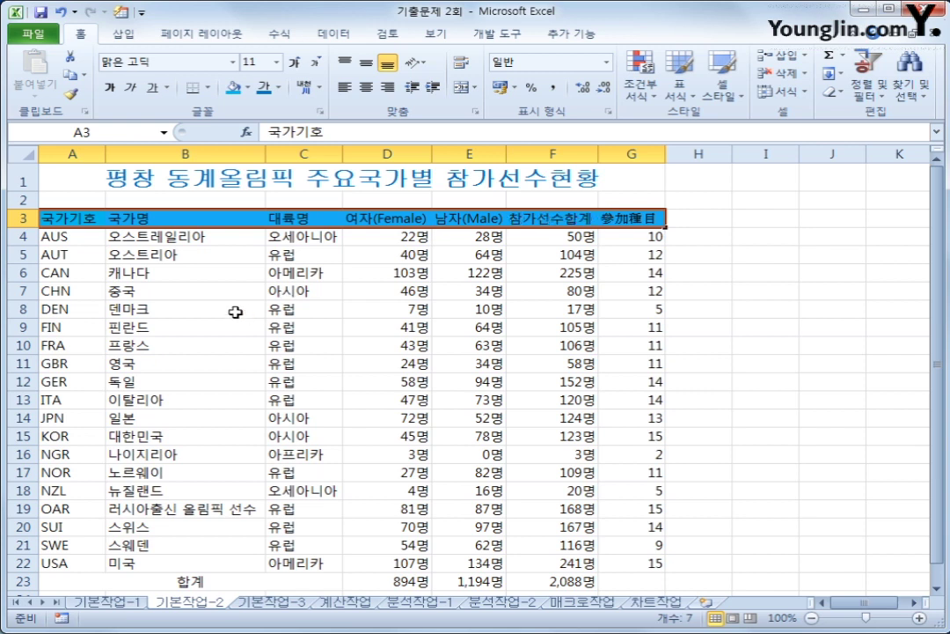
left_click_drag(84, 239, 280, 563)
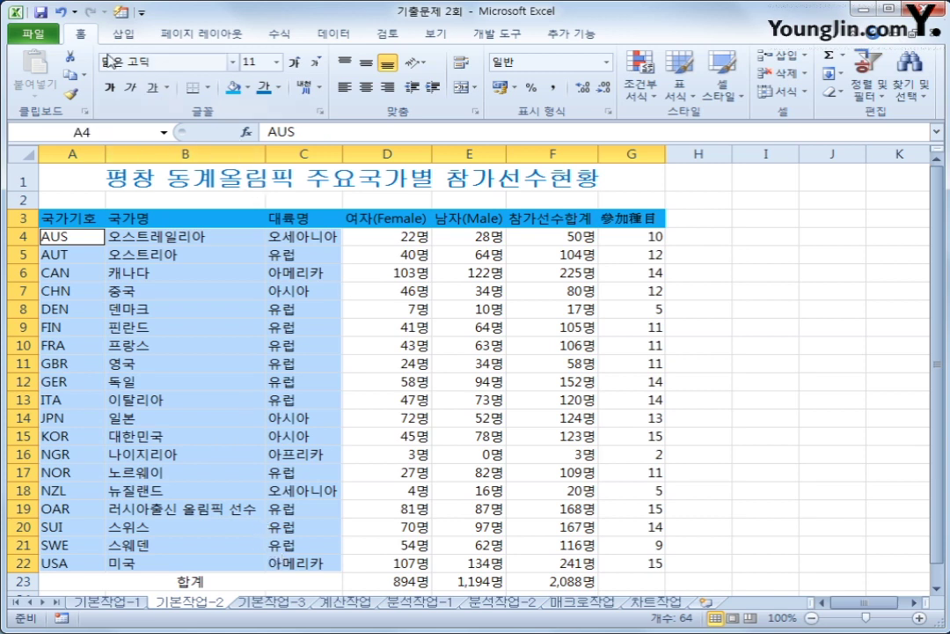
left_click(367, 92)
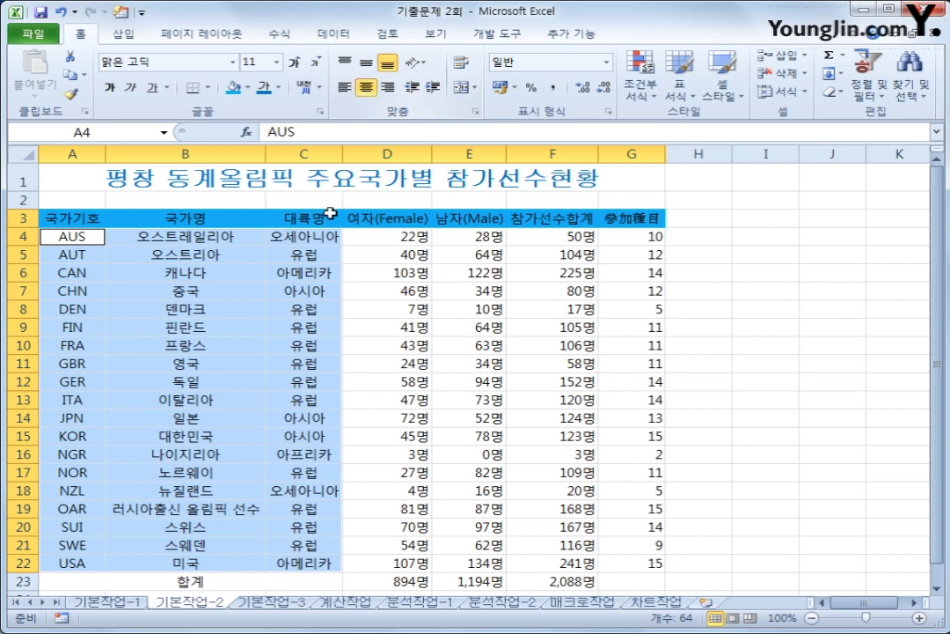
Apply all borders to the table range A3:G23.
left_click_drag(72, 218, 630, 579)
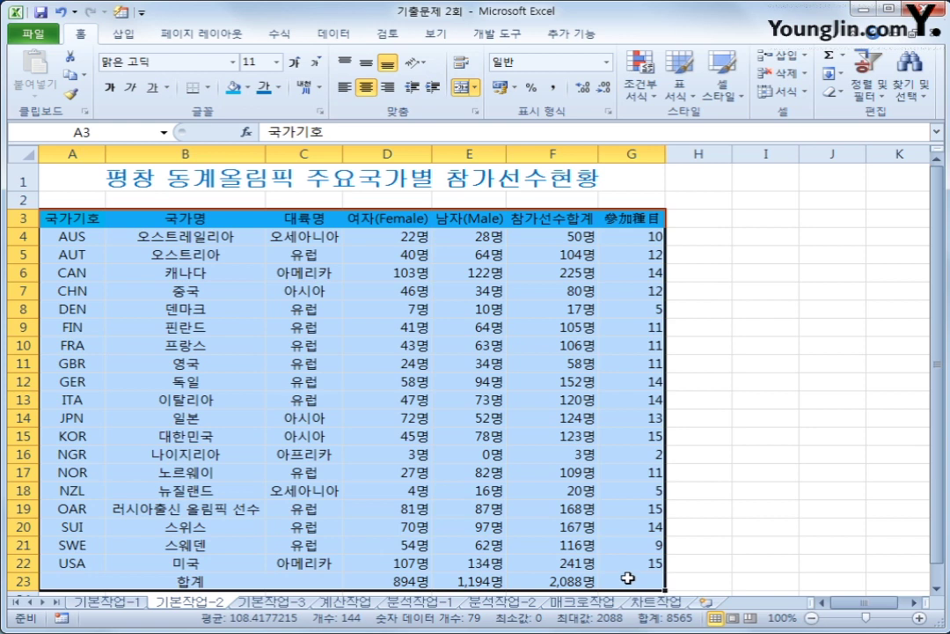
left_click(211, 88)
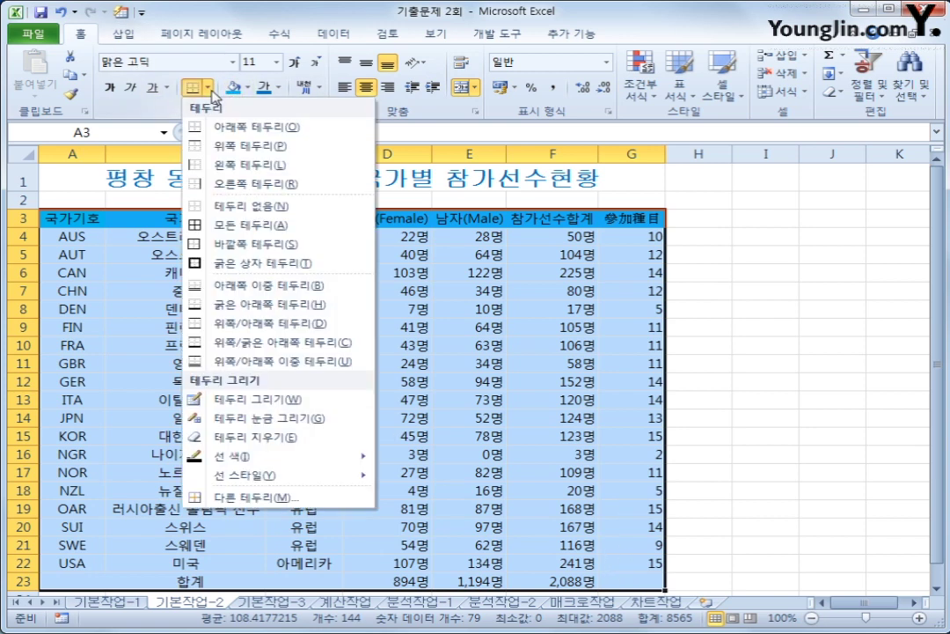
left_click(251, 225)
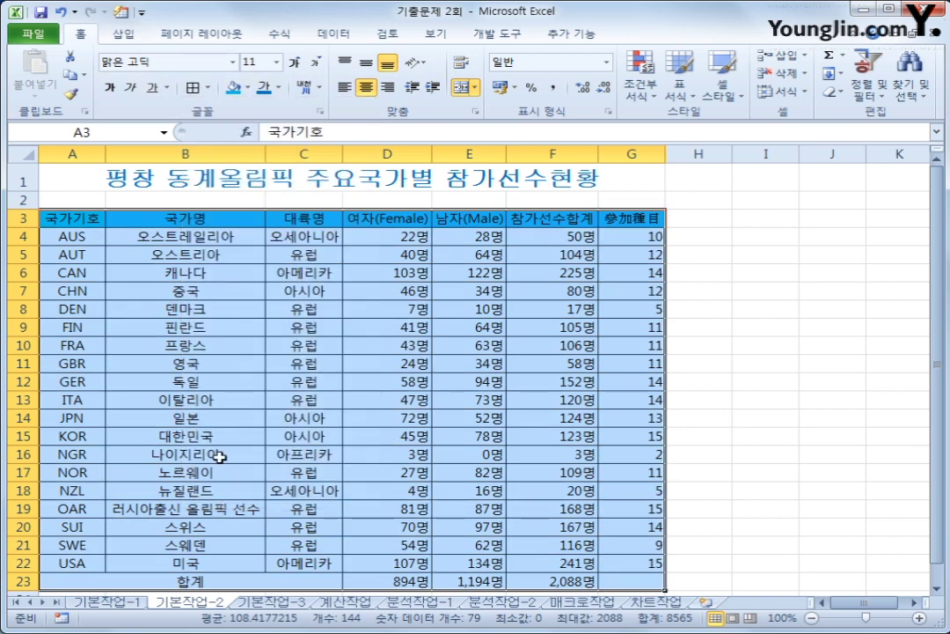
left_click(642, 587)
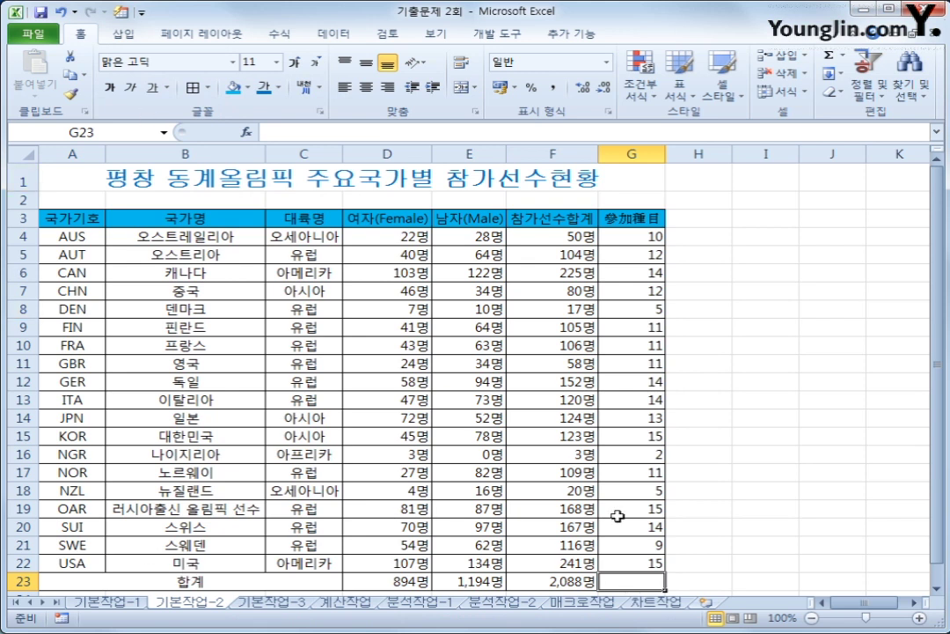
On the 기본작업-3 sheet, create a new conditional formatting rule for A4:F15 that uses a formula to determine the cells.
left_click(272, 602)
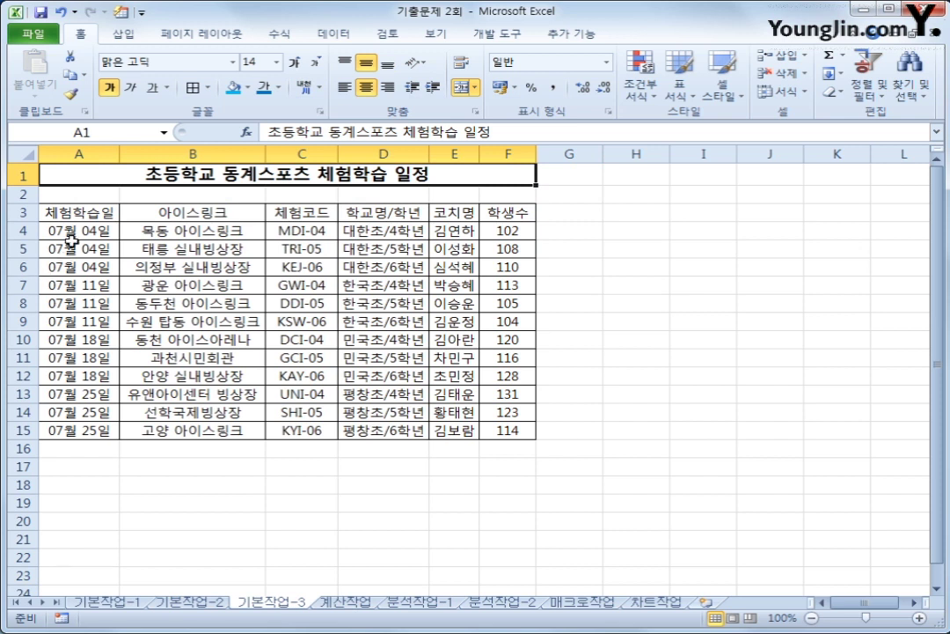
left_click_drag(70, 230, 486, 433)
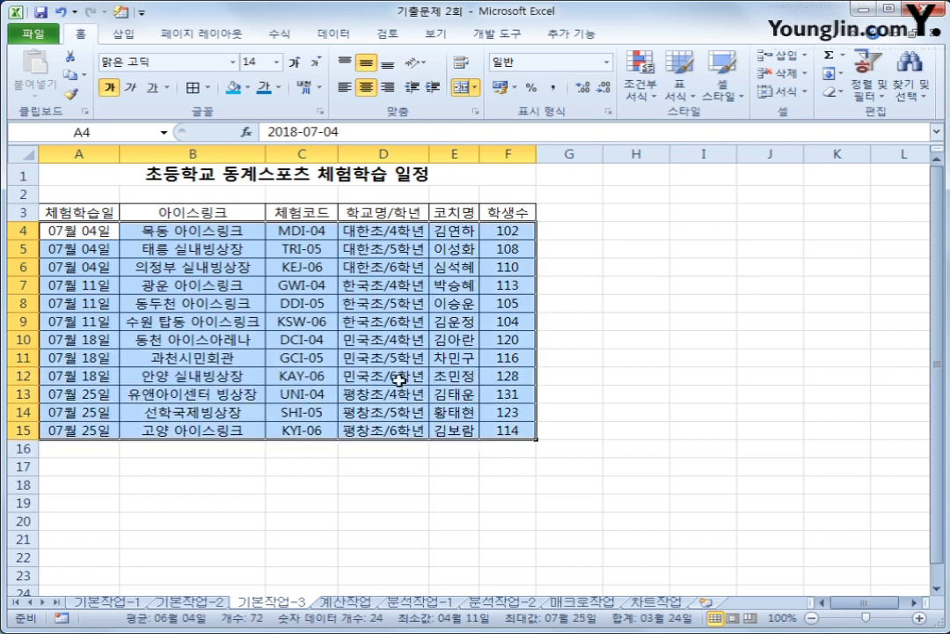
left_click_drag(74, 213, 523, 198)
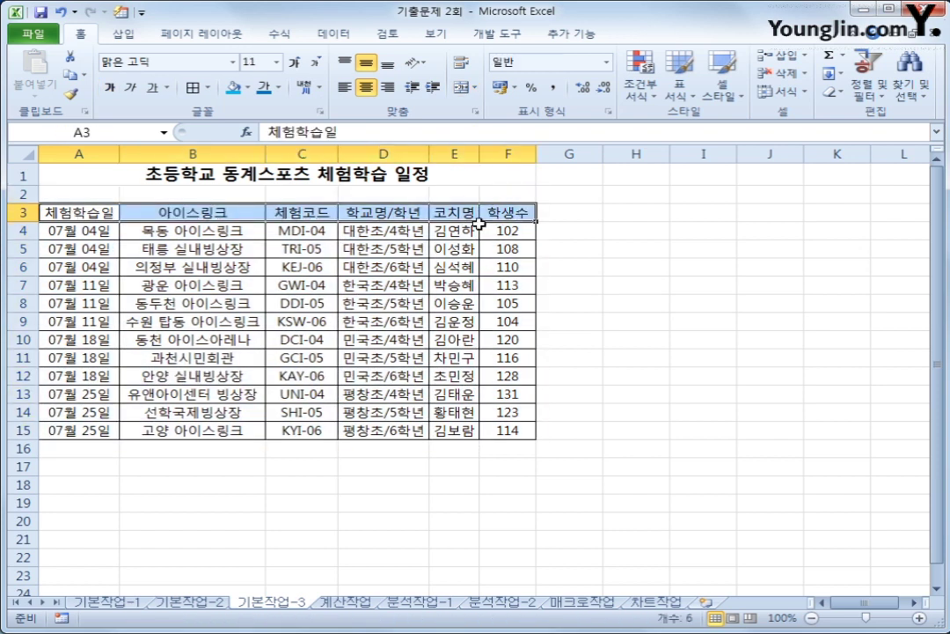
left_click_drag(92, 232, 496, 430)
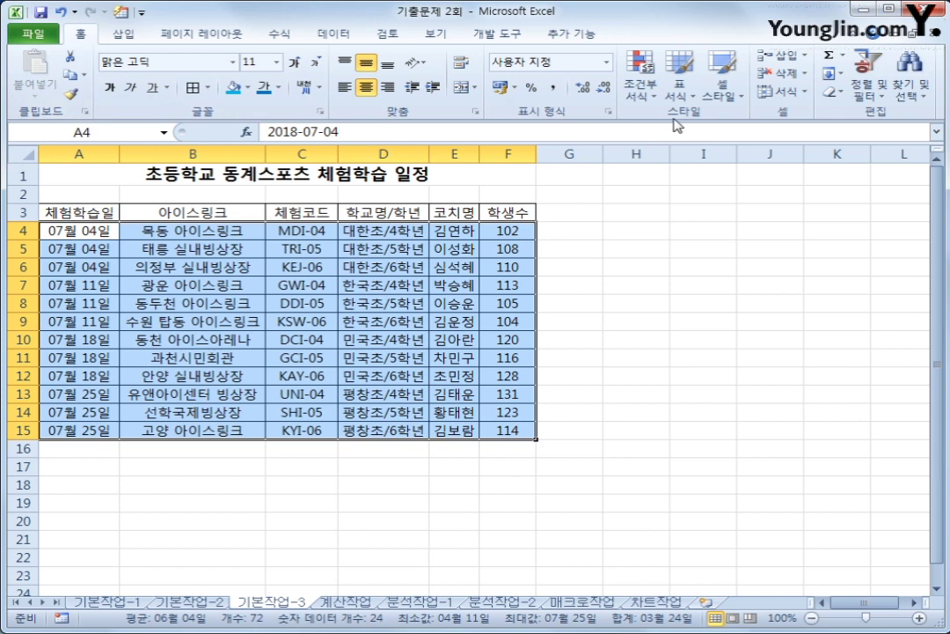
left_click(630, 92)
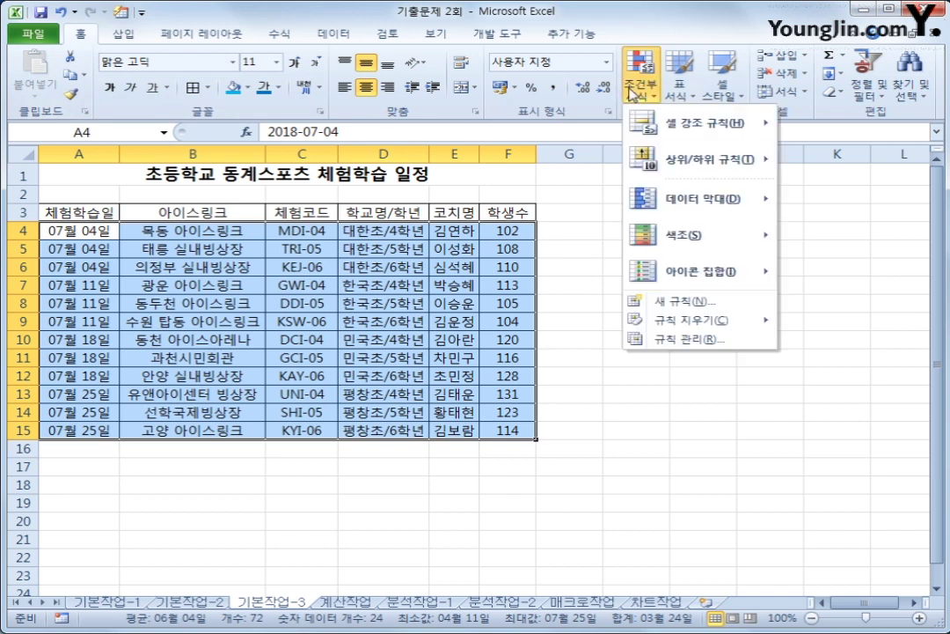
left_click(713, 308)
left_click(502, 364)
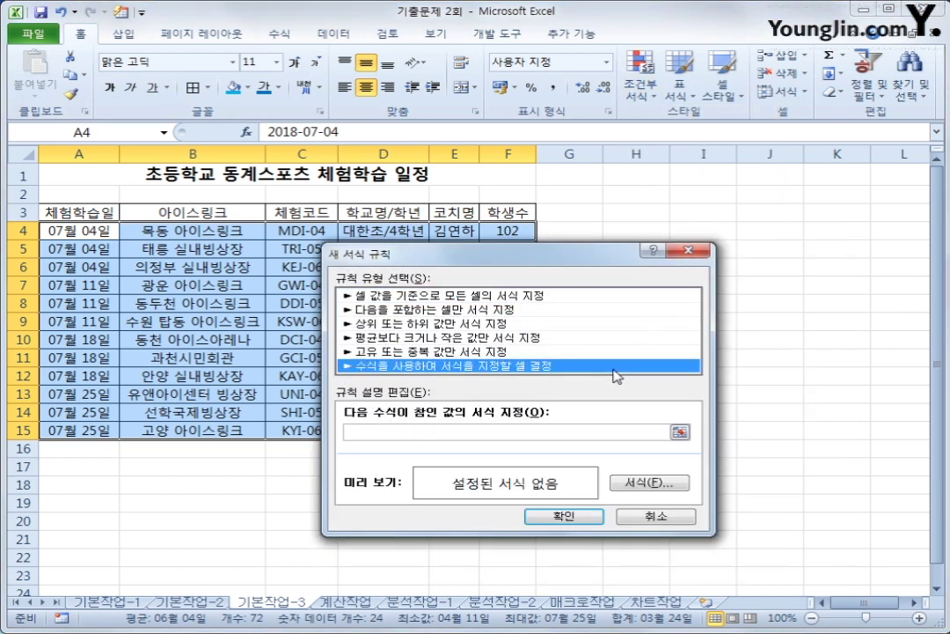
left_click(623, 432)
left_click_drag(572, 257, 737, 184)
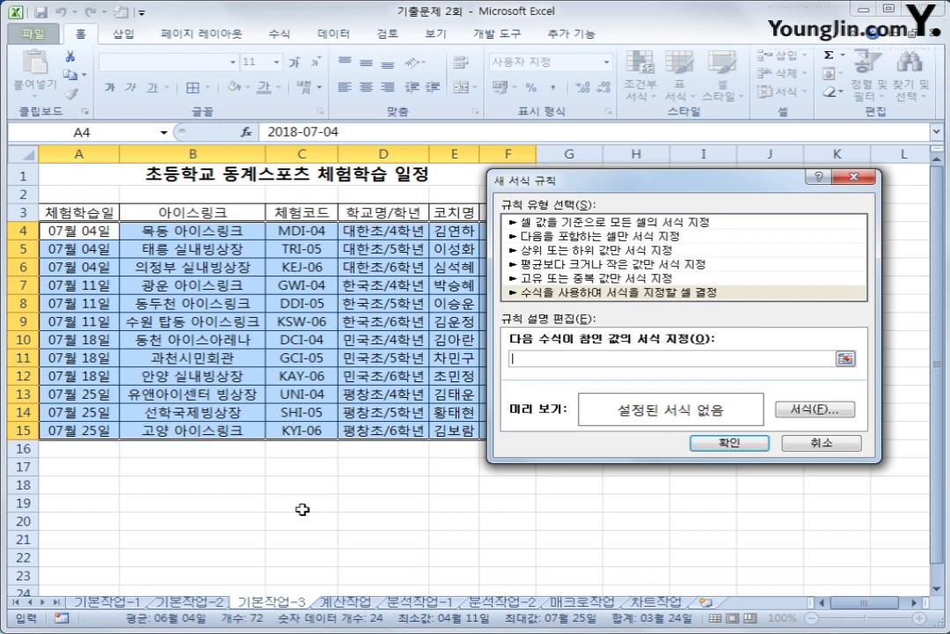
Enter the rule formula =left($C4,1)="K", keeping only the column of the C4 reference absolute.
type("ㅋ")
type("ㅔ")
type("ㅔ")
type("ft")
type("(")
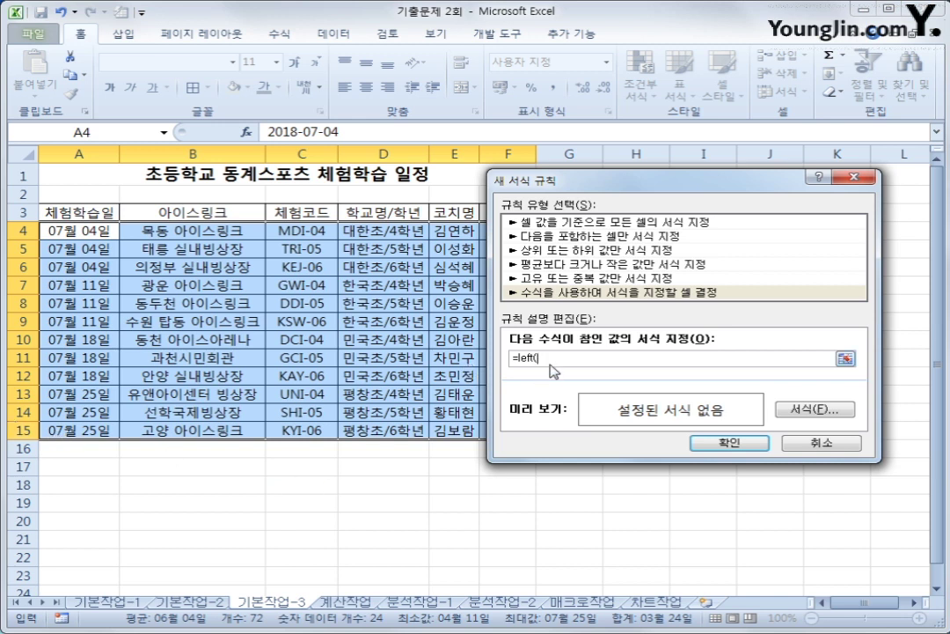
left_click(325, 231)
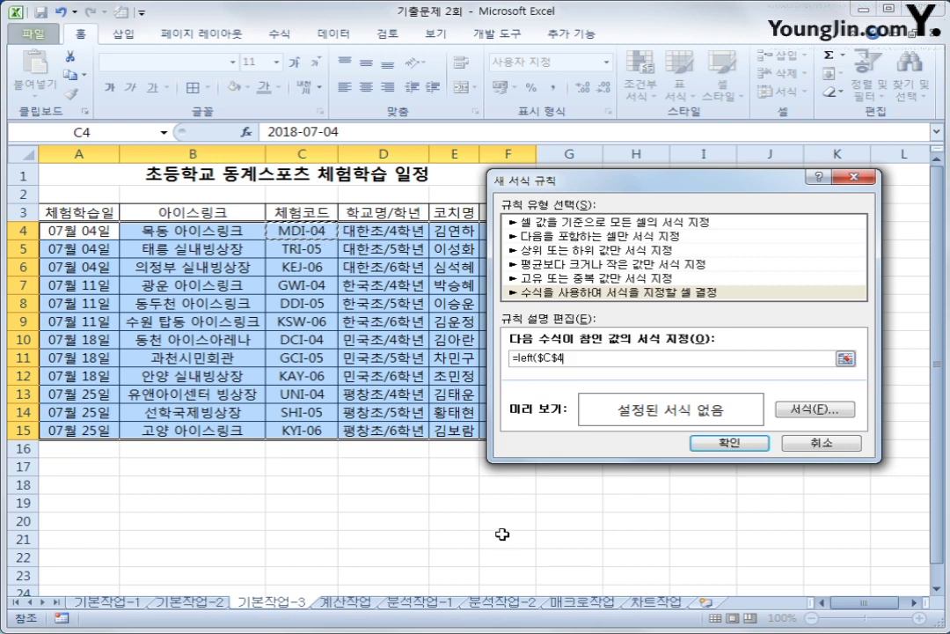
key("F4")
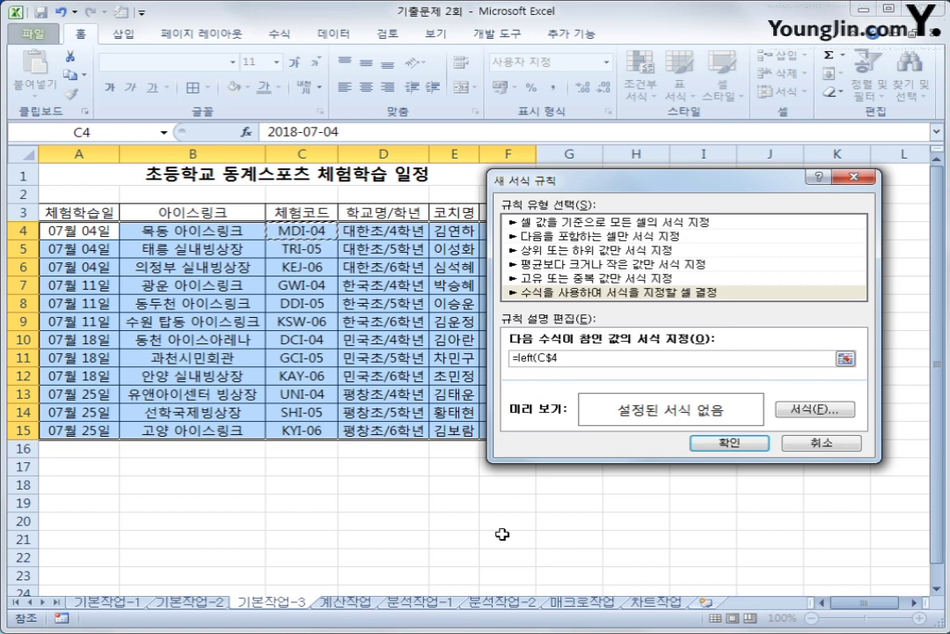
key("F4")
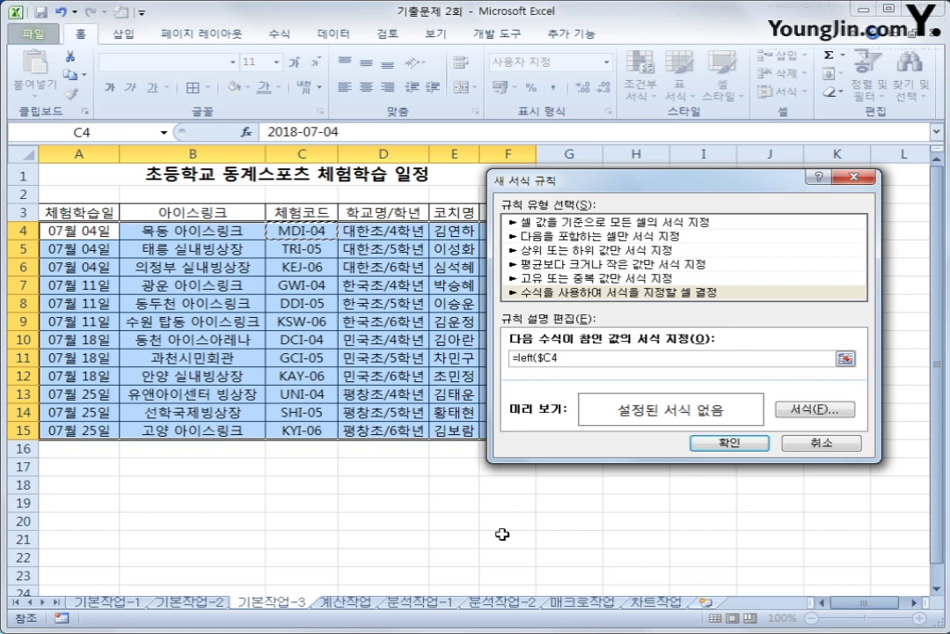
type(",1")
type(")")
type("='")
type("K")
type("\"")
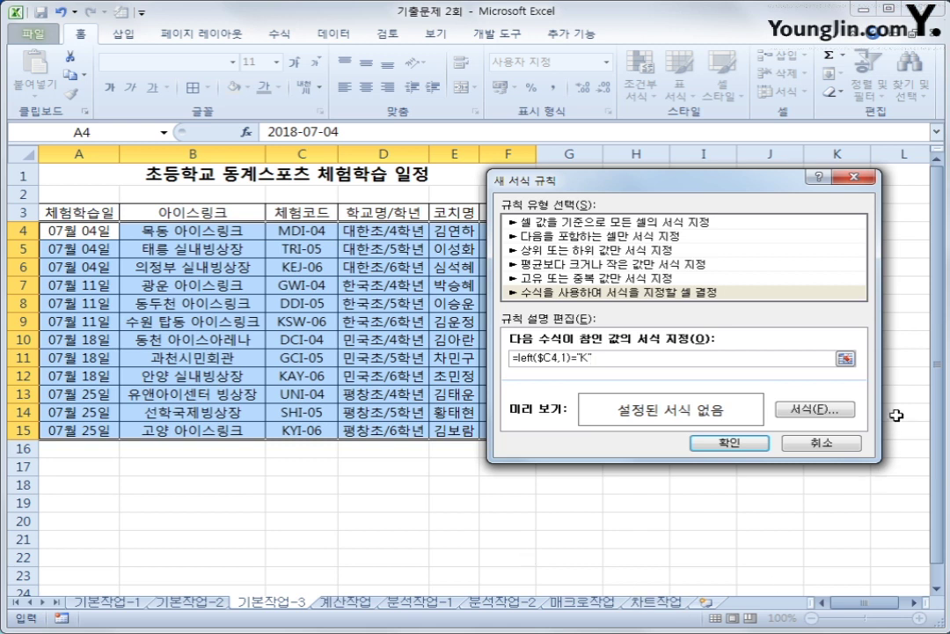
Give the rule a bold font style and standard yellow fill, apply it, and check the 체험코드 cells in the formatted rows.
left_click(827, 408)
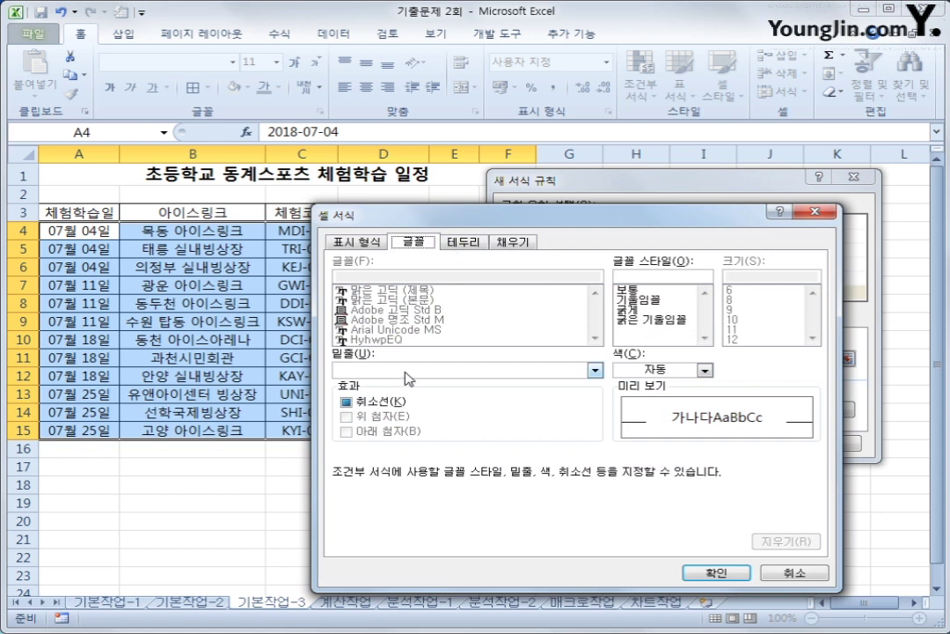
left_click(647, 310)
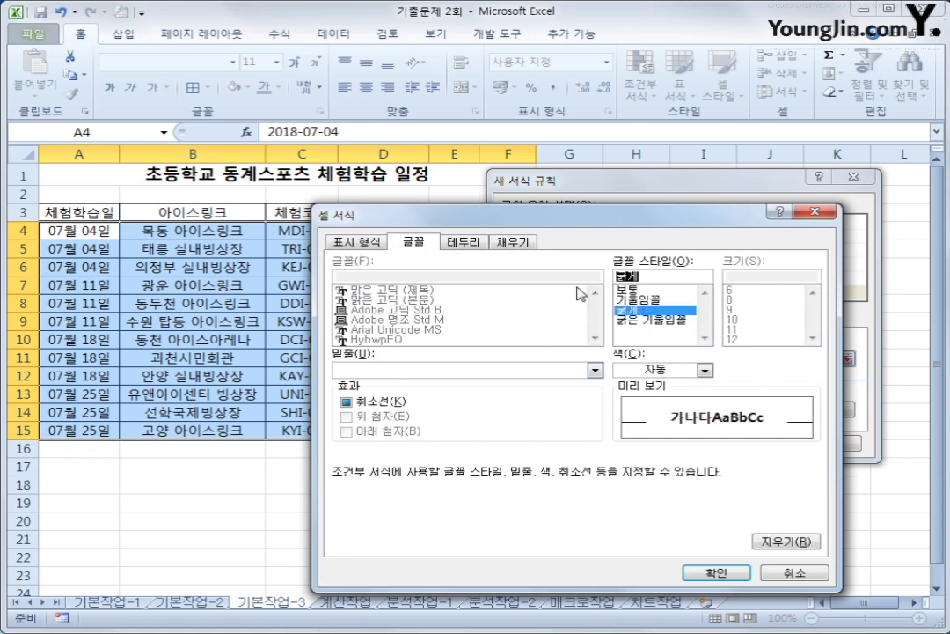
left_click(517, 243)
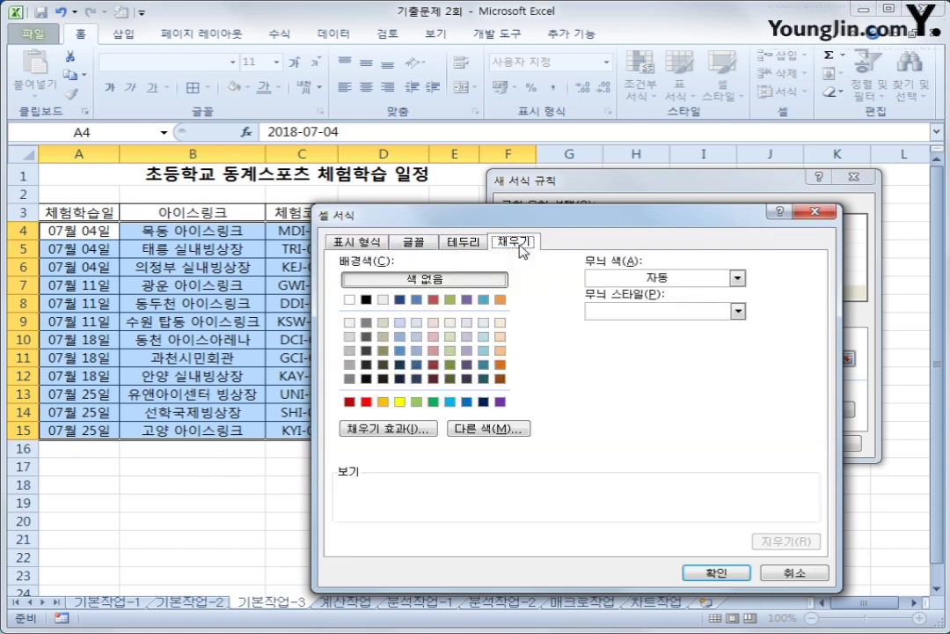
left_click(400, 402)
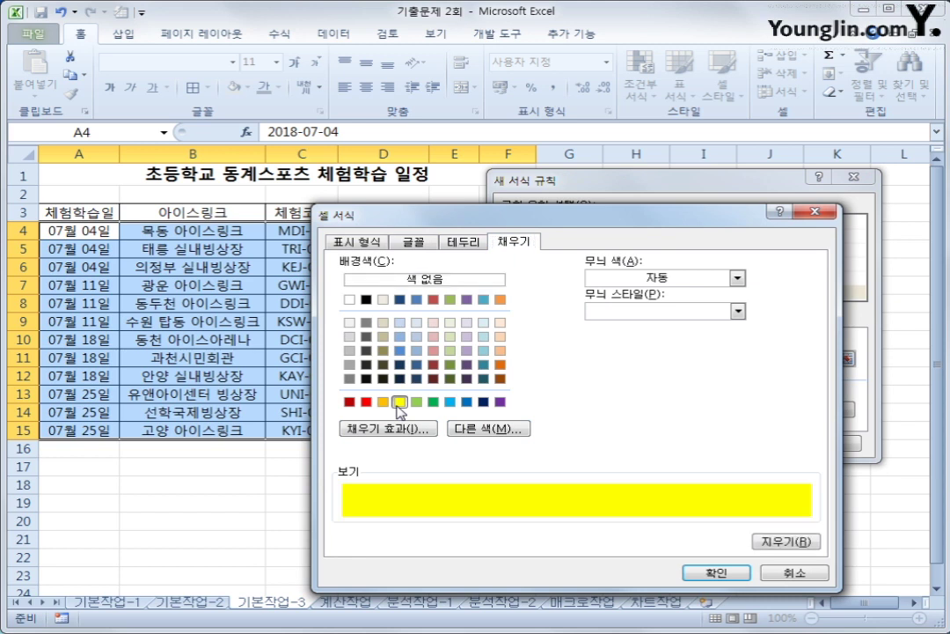
left_click(708, 573)
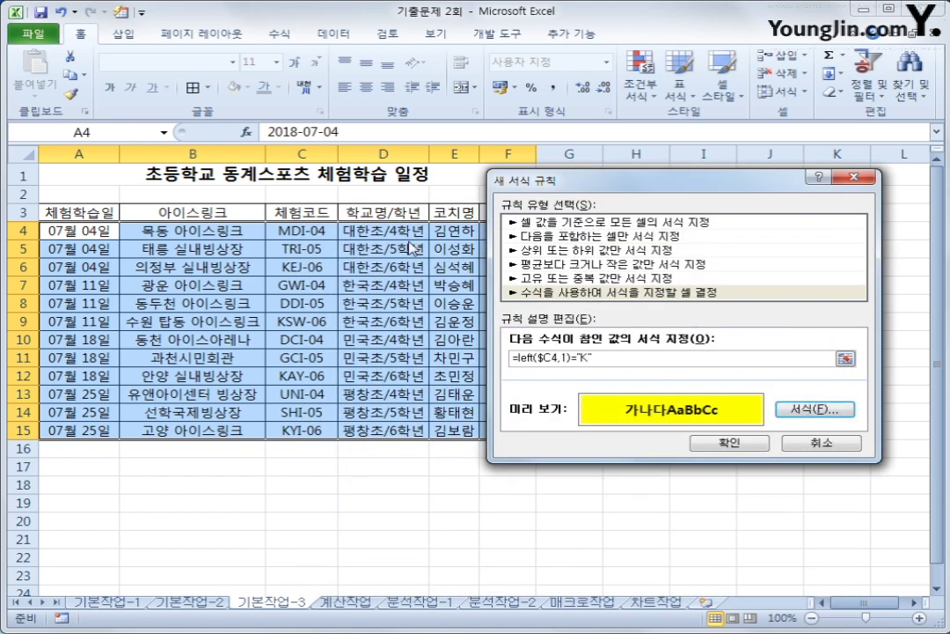
left_click(752, 442)
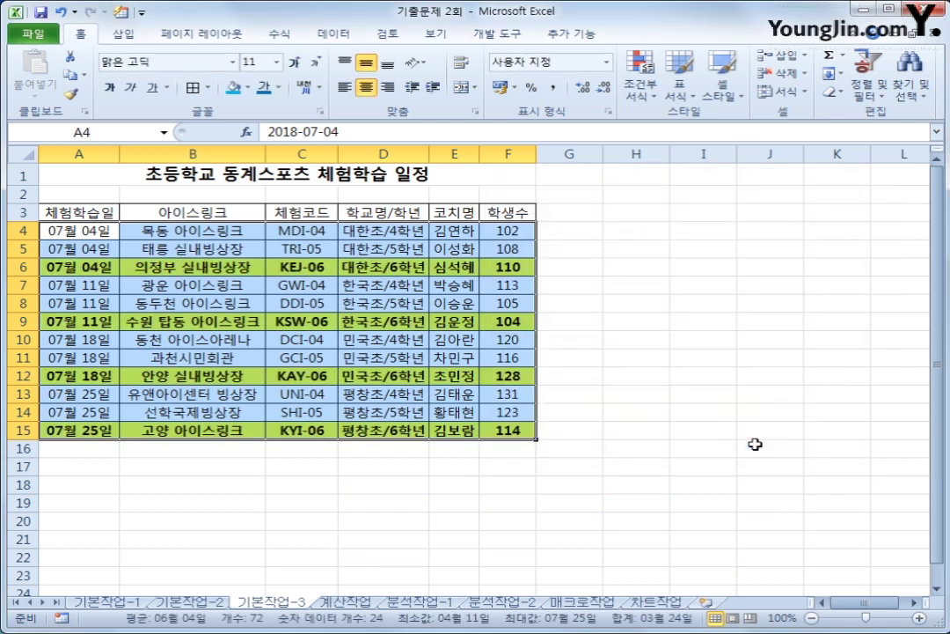
left_click(303, 266)
left_click(299, 321)
left_click(295, 376)
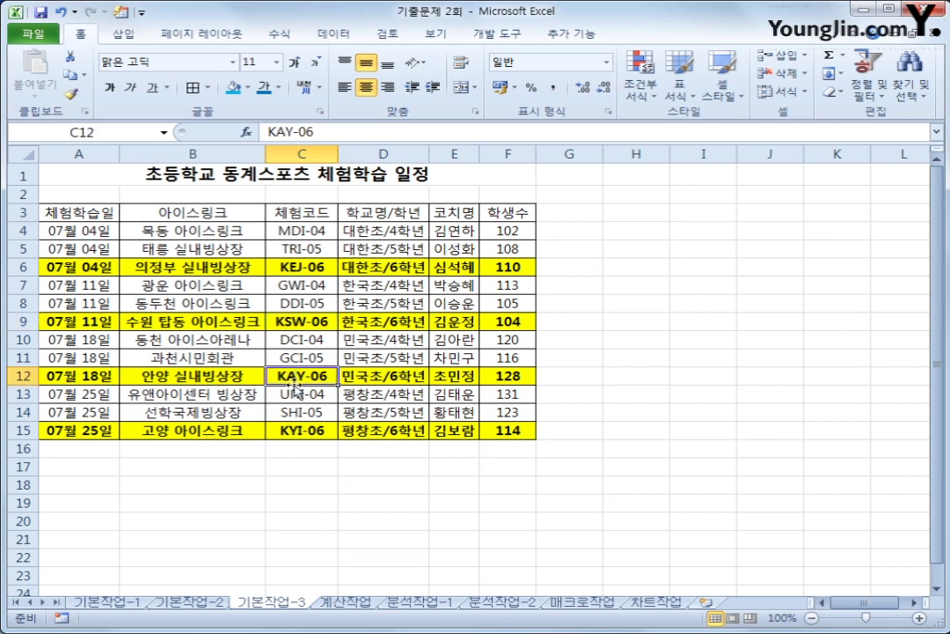
left_click(289, 431)
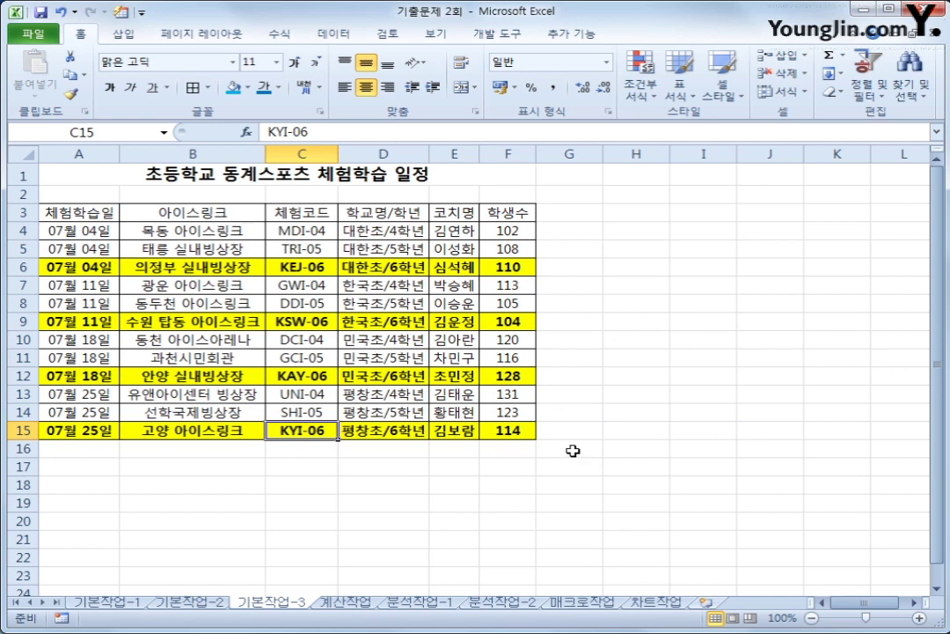
On the 계산작업 sheet, insert the PROPER text function in E3 with C3 as its argument.
left_click(344, 603)
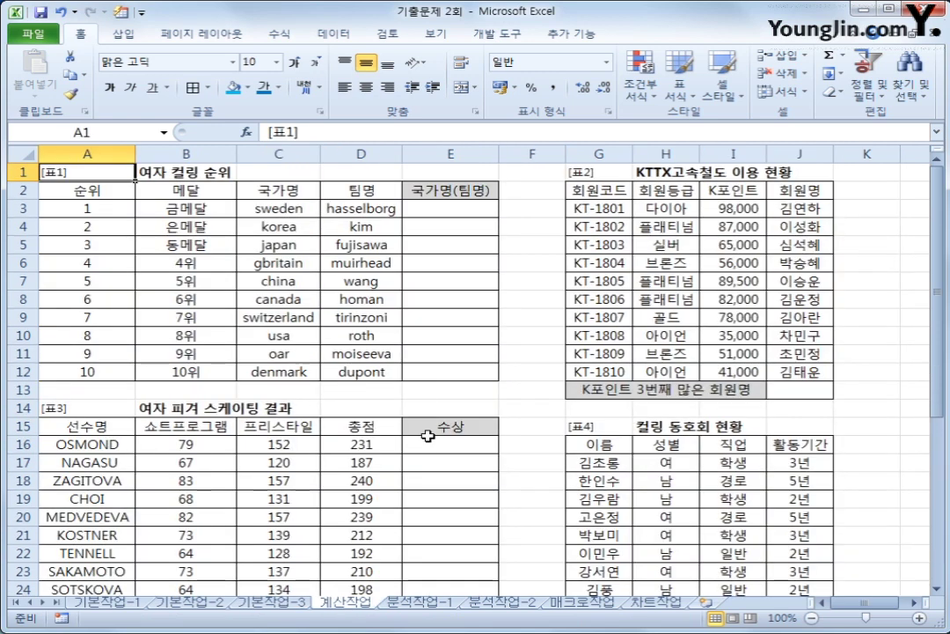
left_click(452, 212)
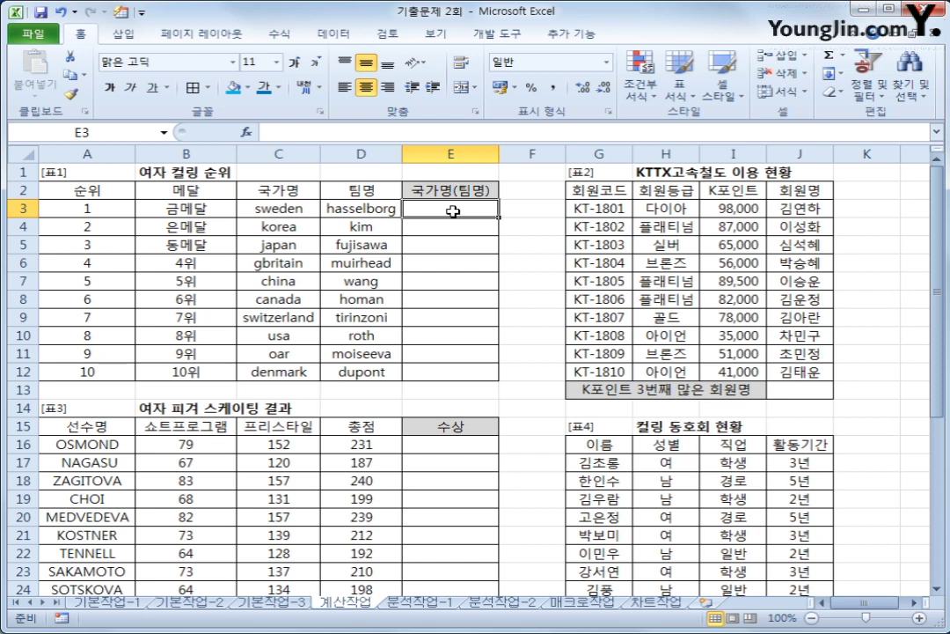
left_click(280, 35)
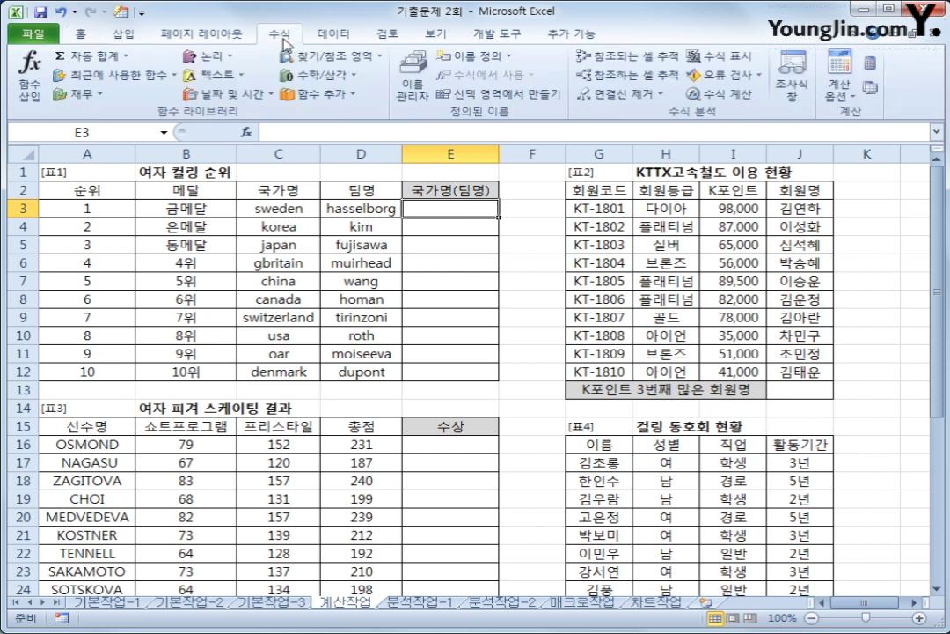
left_click(211, 74)
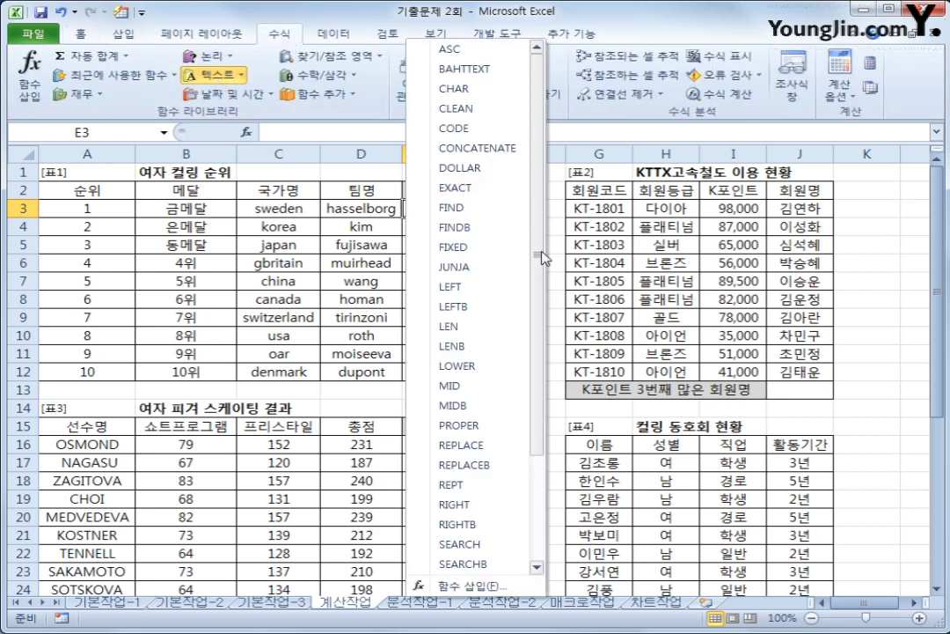
left_click(495, 426)
left_click_drag(489, 413, 295, 466)
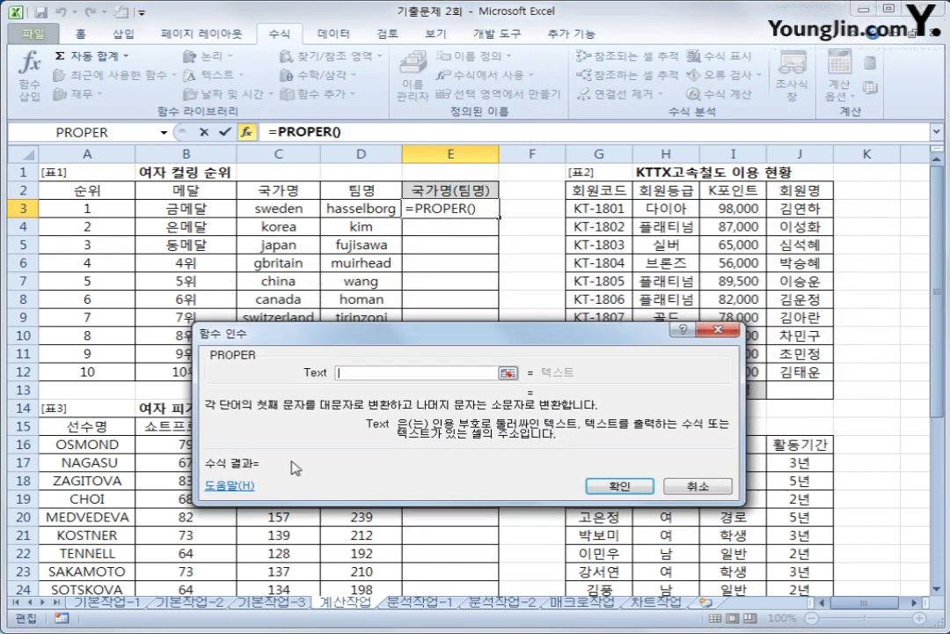
left_click(278, 209)
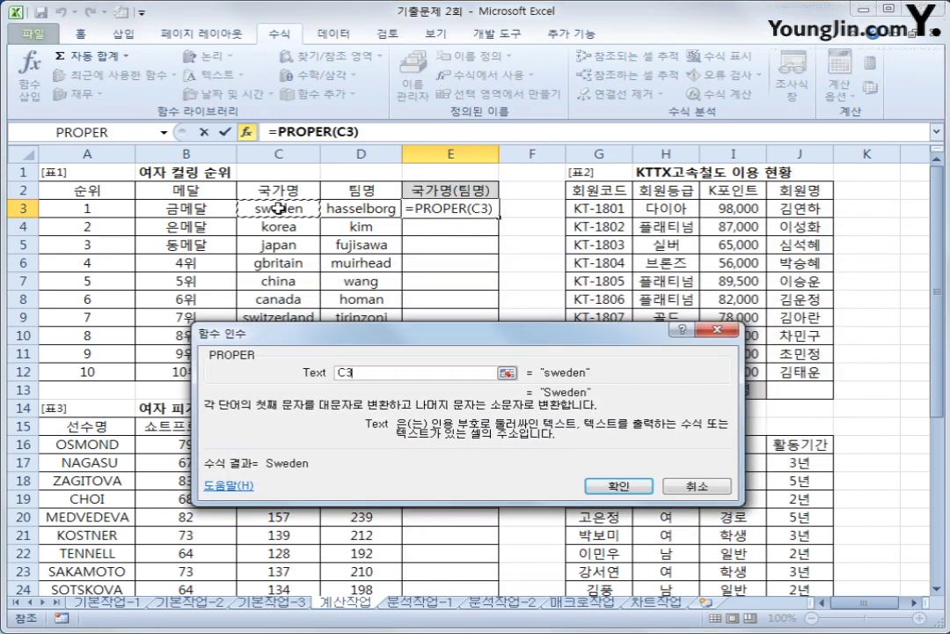
left_click(643, 491)
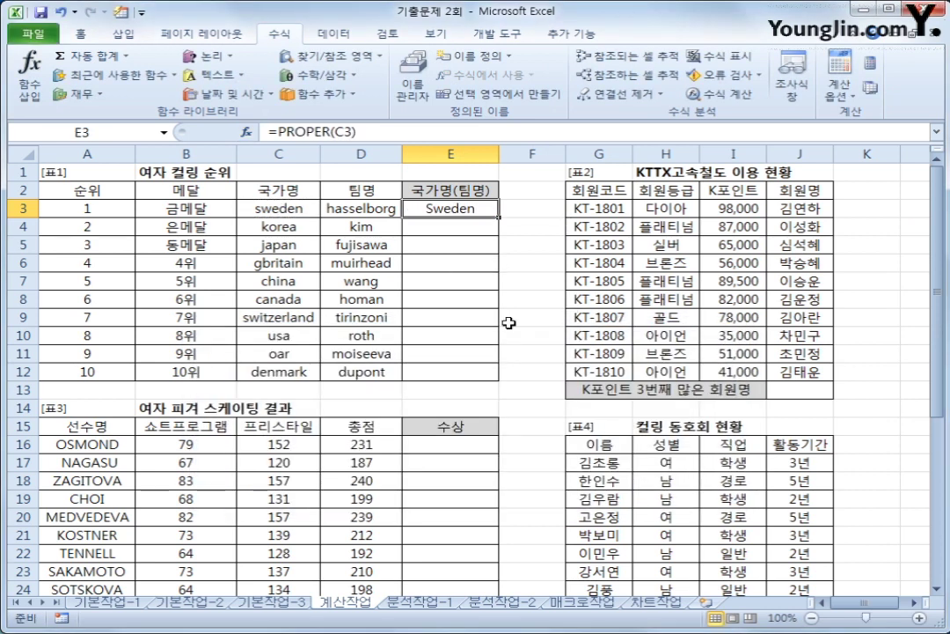
Extend the E3 formula with an opening parenthesis as text, joined to the UPPER function with D3 as its argument.
left_click(384, 130)
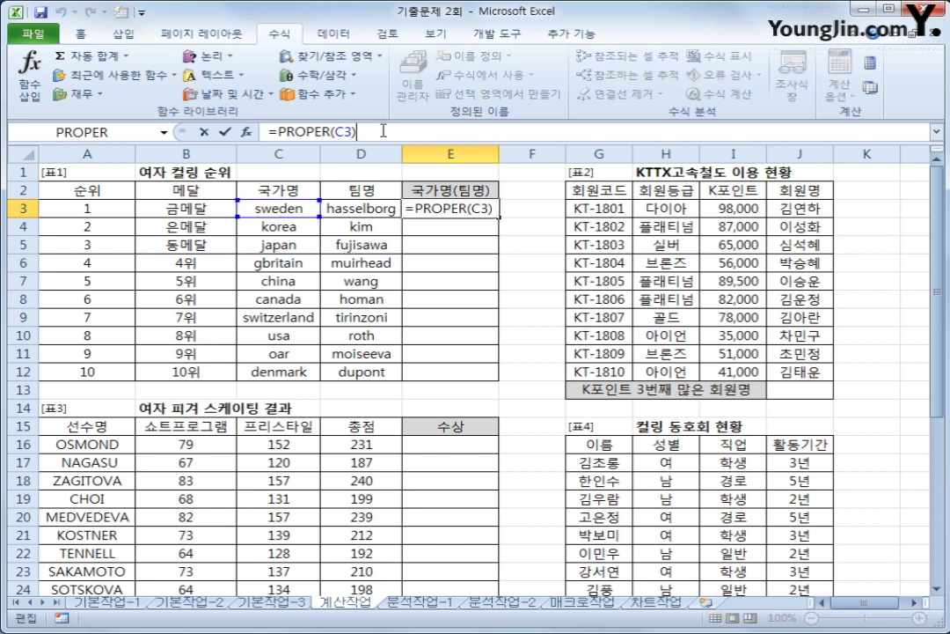
type("&")
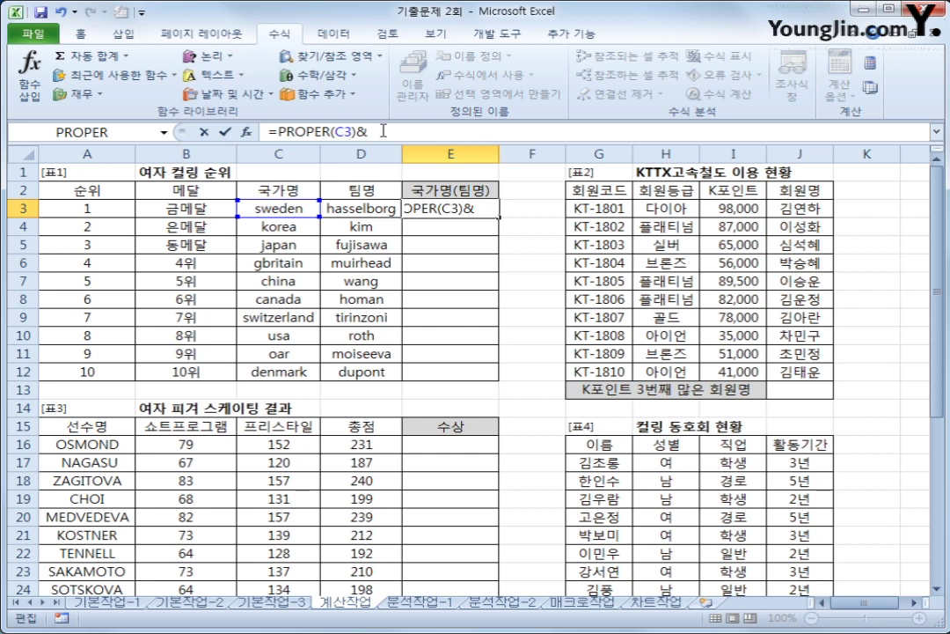
type("\"")
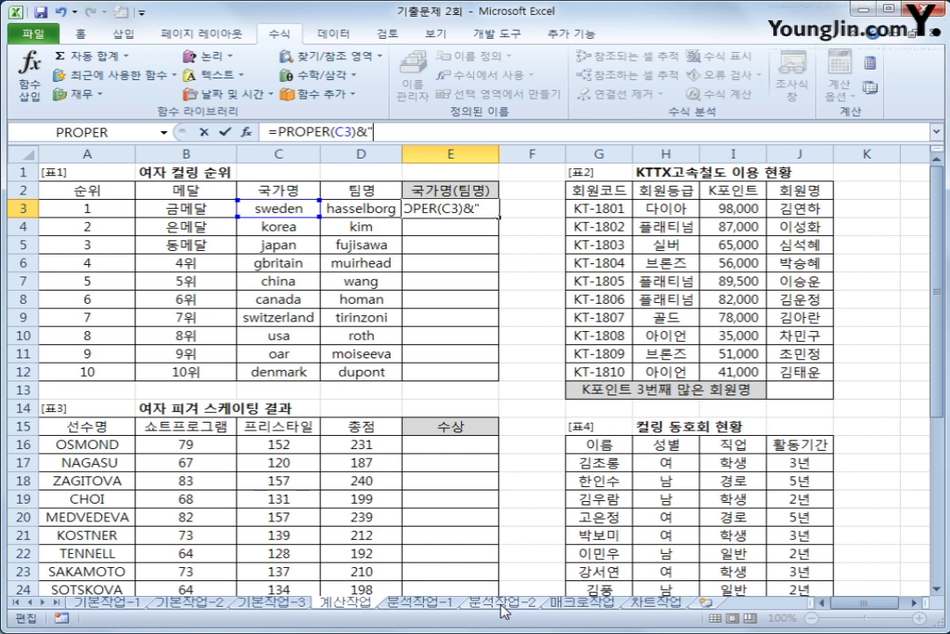
type("(\"&")
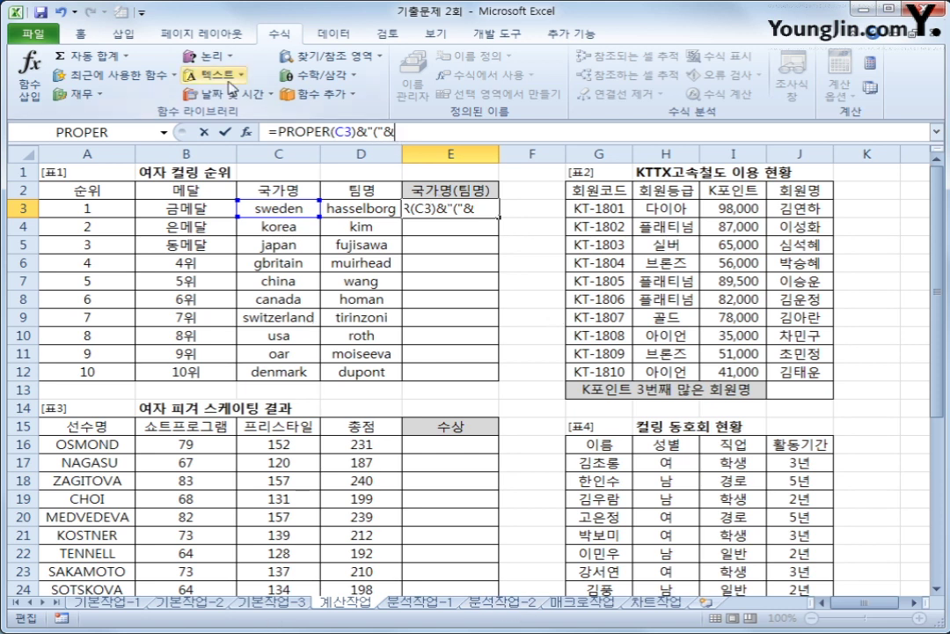
left_click(195, 73)
scroll(535, 272, "down", 3)
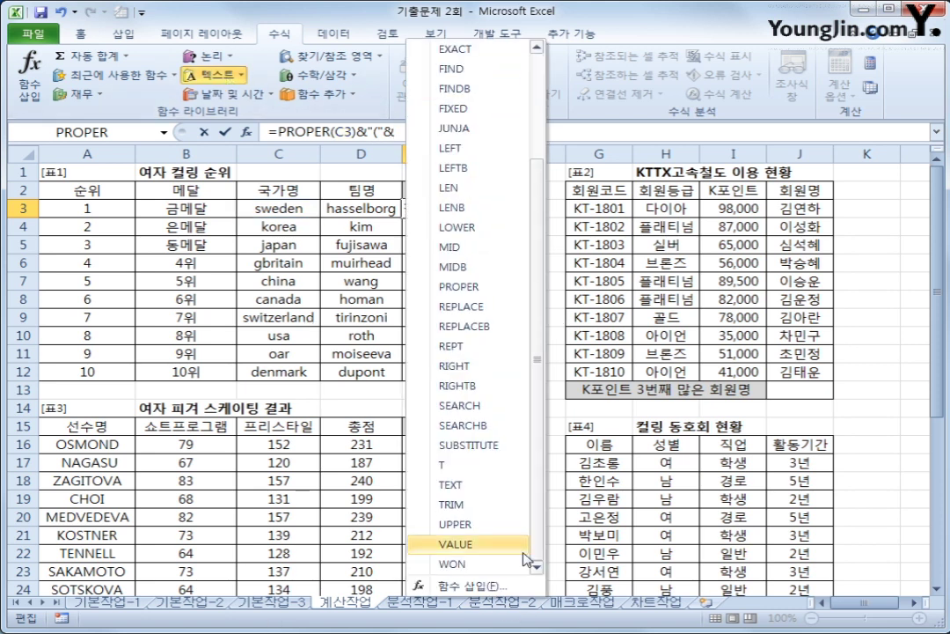
left_click(469, 525)
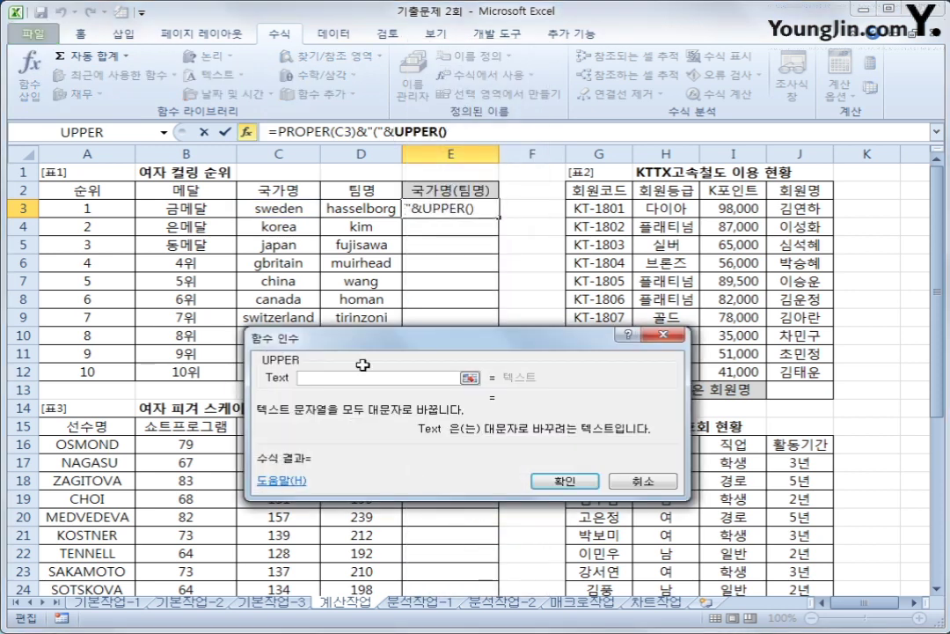
left_click(374, 214)
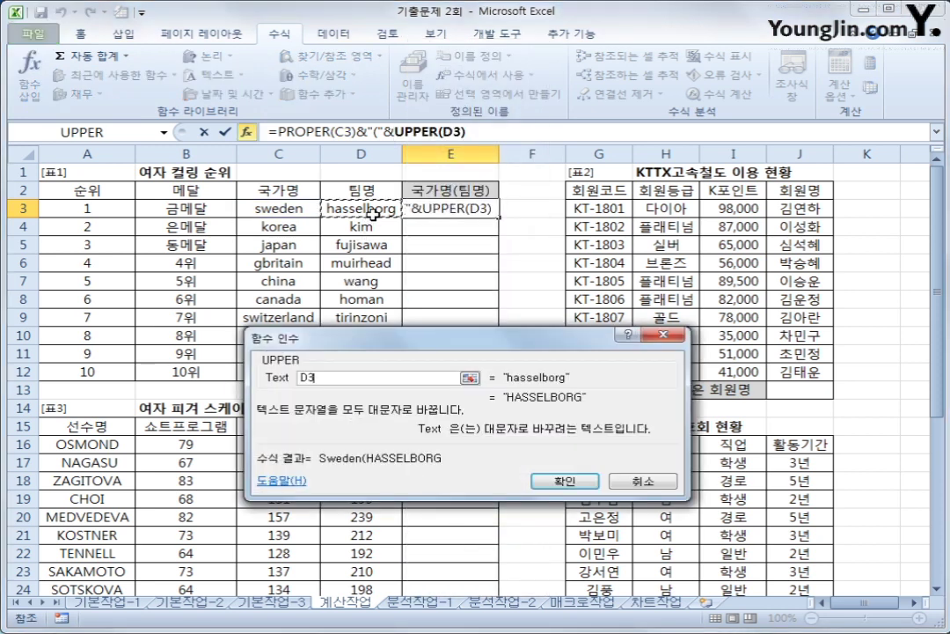
key("Return")
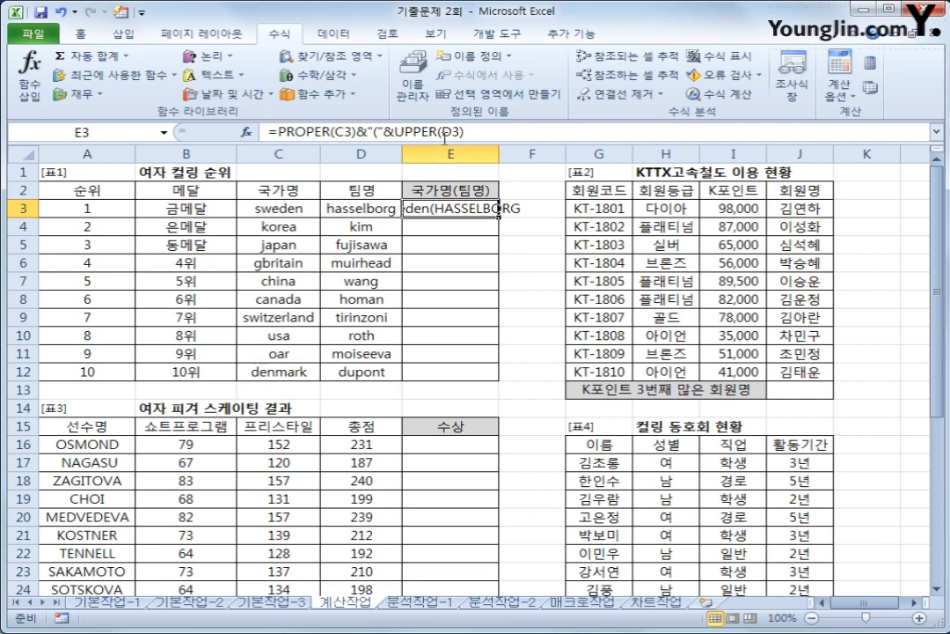
Append &")" to the end of the E3 formula and enter it.
left_click(465, 129)
type("&")
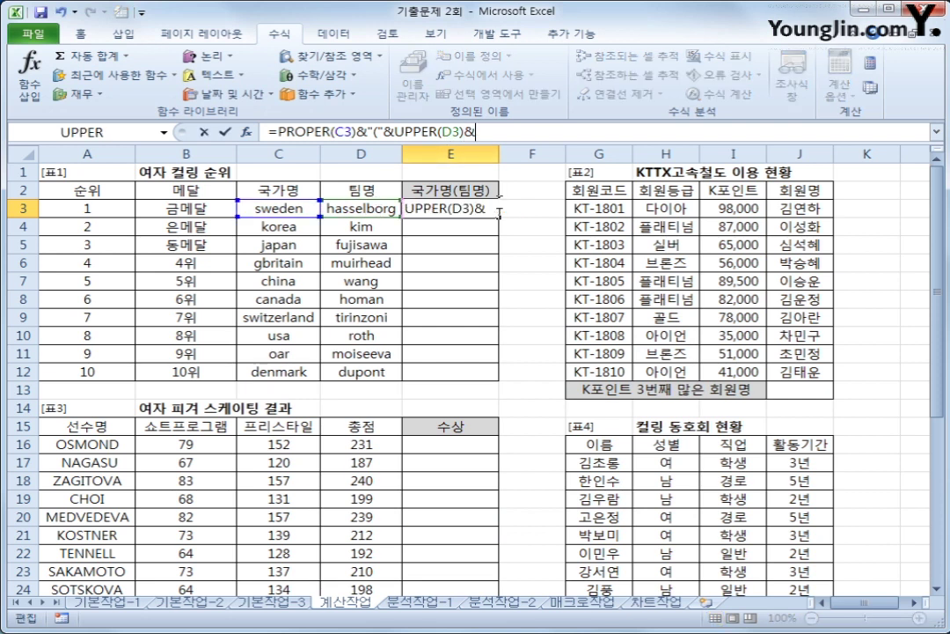
type("\")\"")
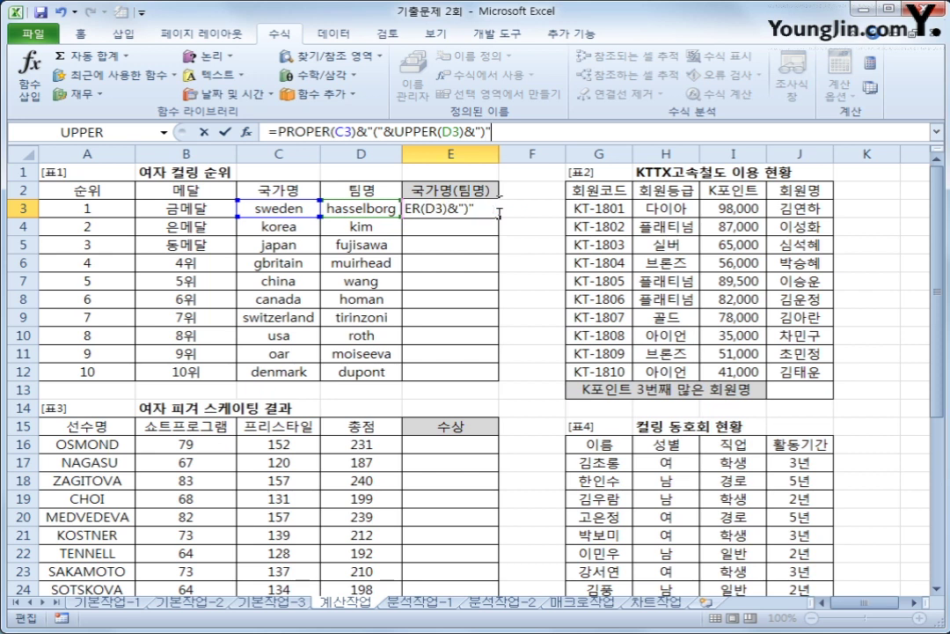
key("Return")
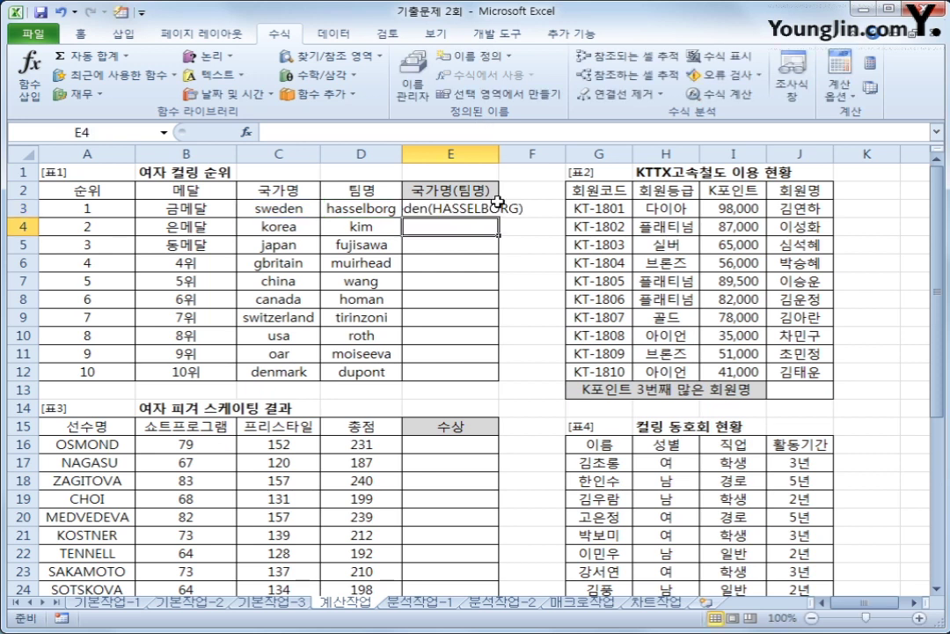
Auto-fit column E to its contents and fill the E3 formula down through E12.
left_click(495, 207)
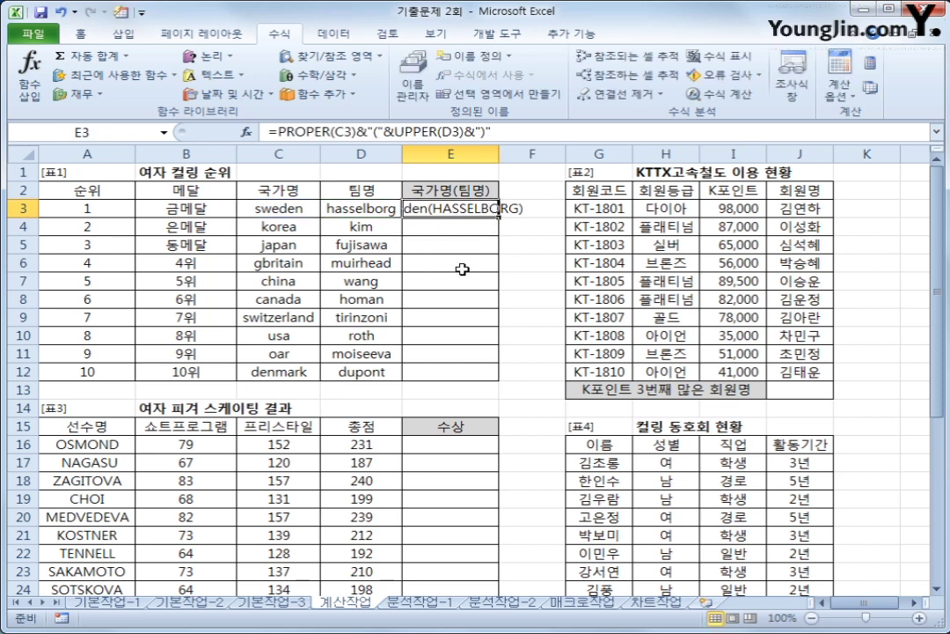
double_click(498, 156)
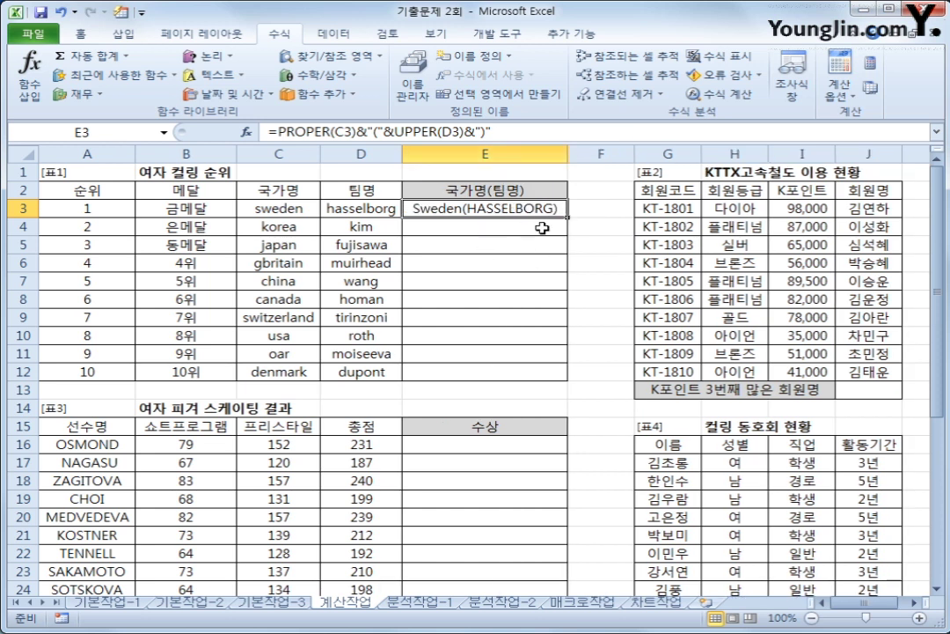
left_click_drag(568, 215, 554, 384)
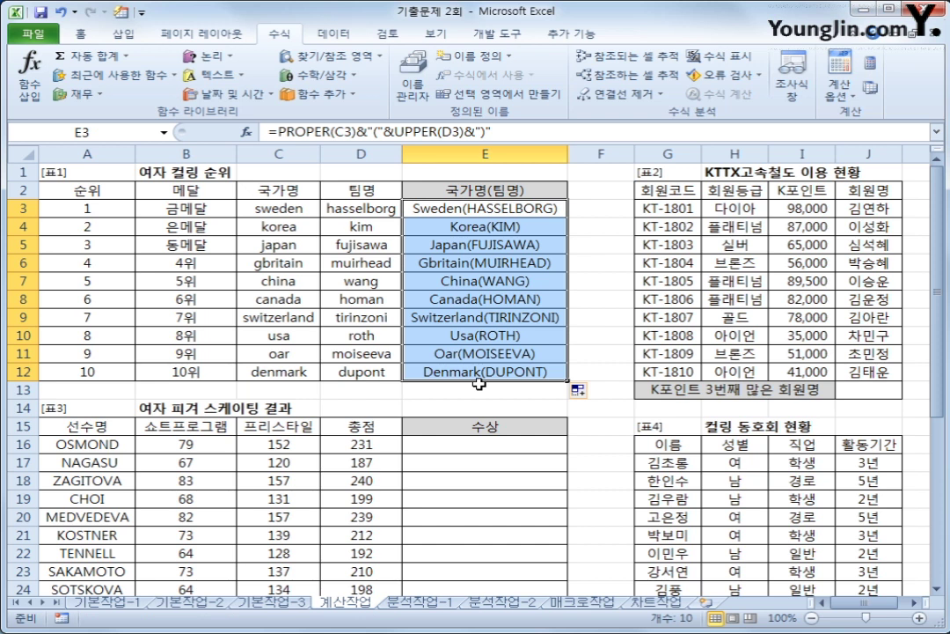
In J13, enter a LARGE formula that returns the third-largest K포인트 value from I3:I12.
left_click(860, 393)
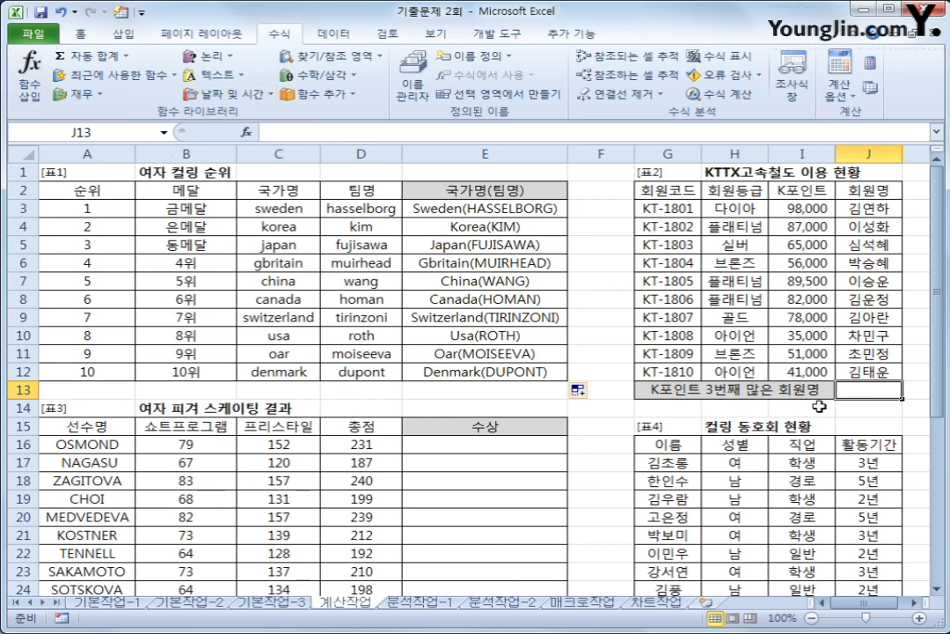
type("=l")
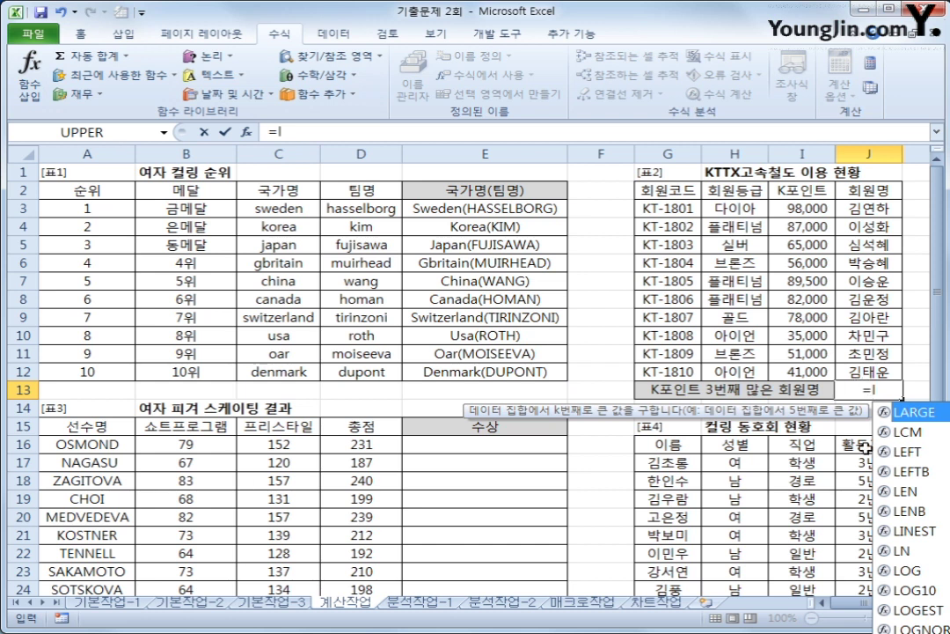
double_click(898, 412)
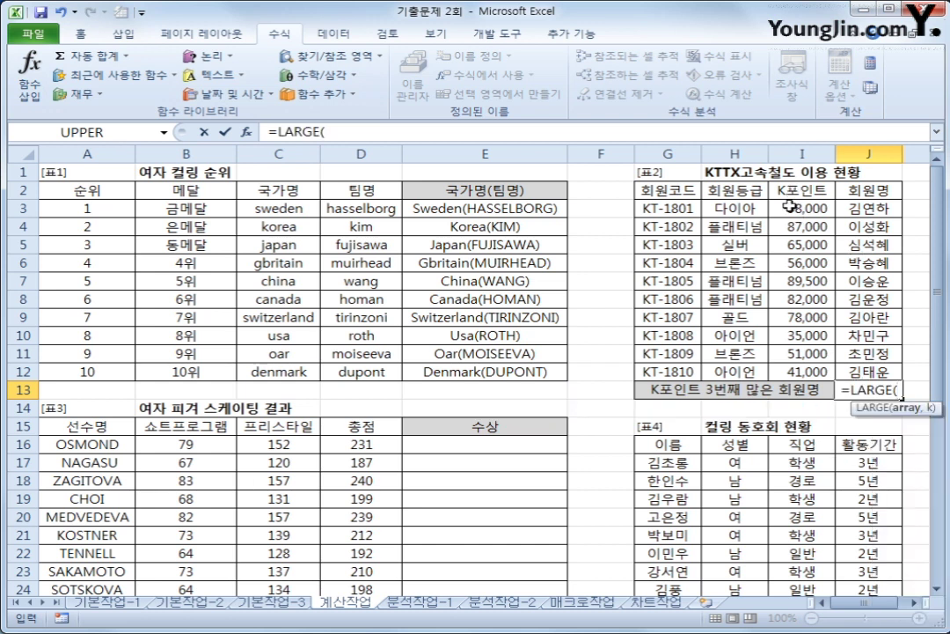
left_click_drag(802, 208, 802, 368)
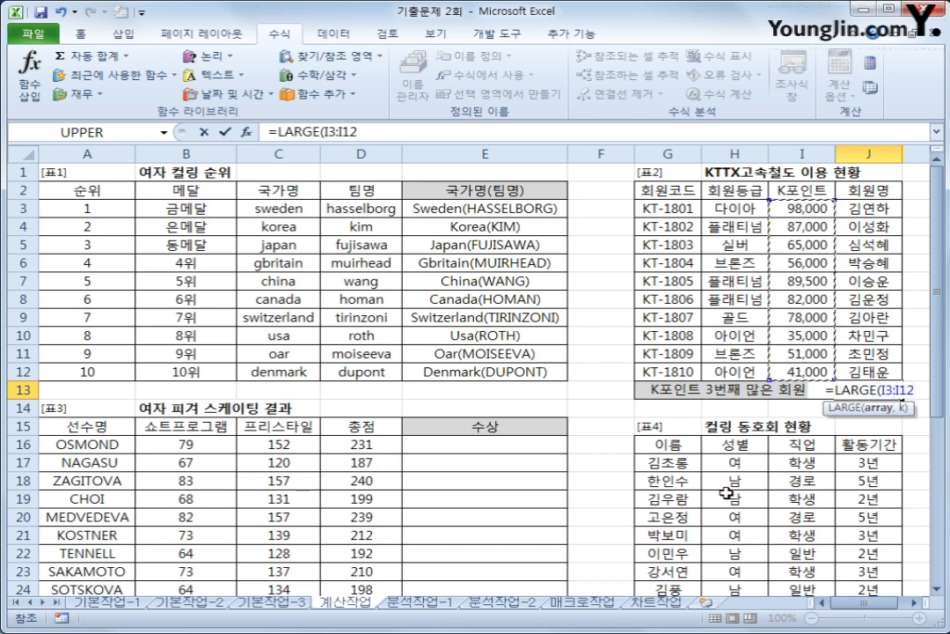
type(",3")
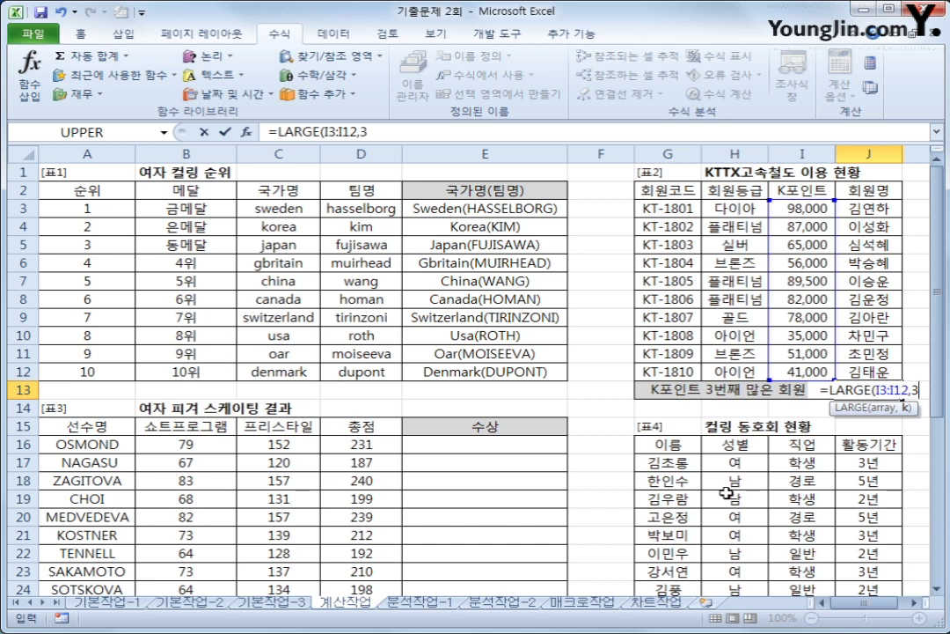
type(")")
key("Return")
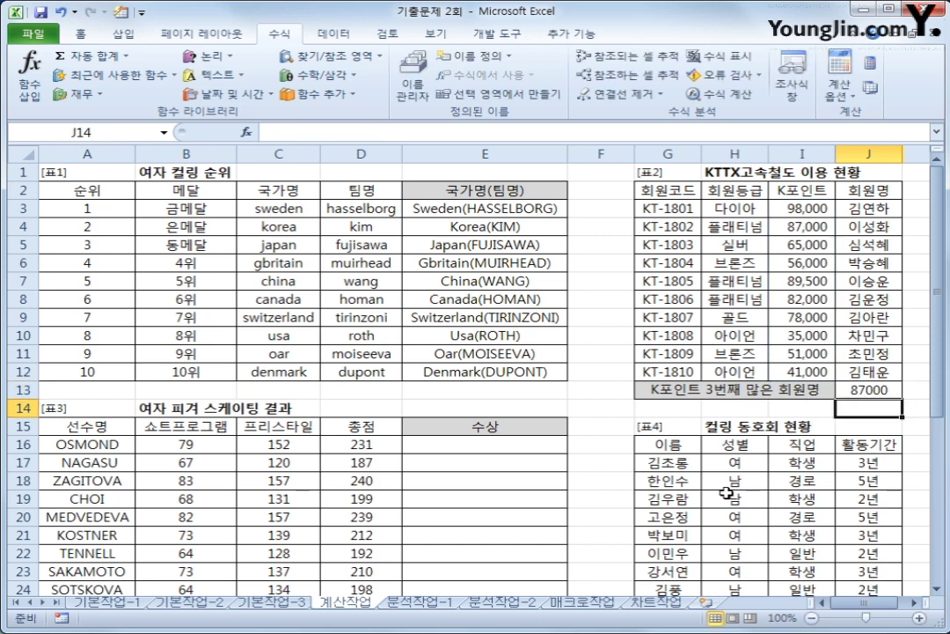
key("Up")
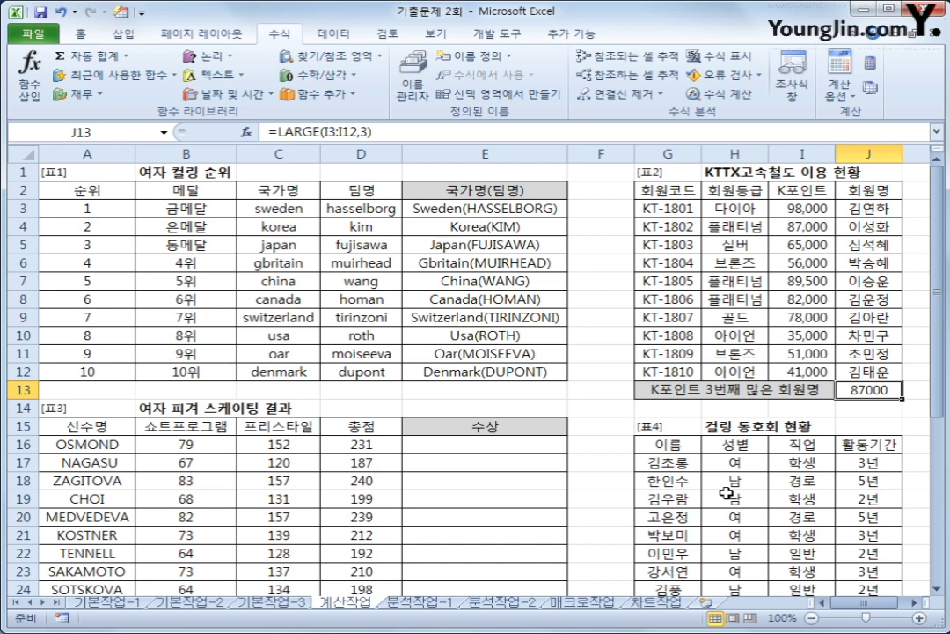
Replace the LARGE expression in J13 with a VLOOKUP function that uses the cut LARGE(I3:I12,3) as its Lookup_value.
left_click_drag(804, 211, 869, 374)
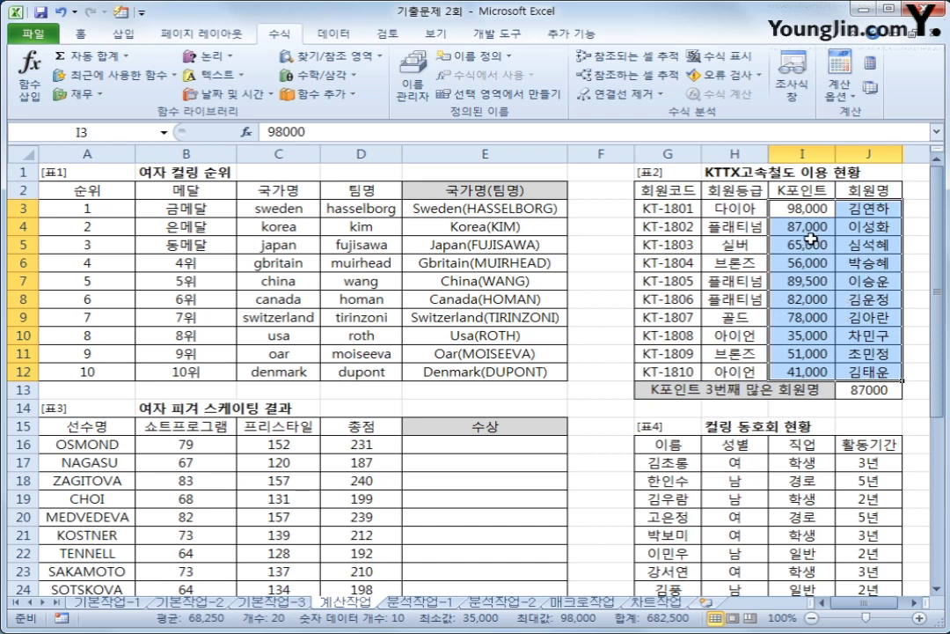
left_click(869, 389)
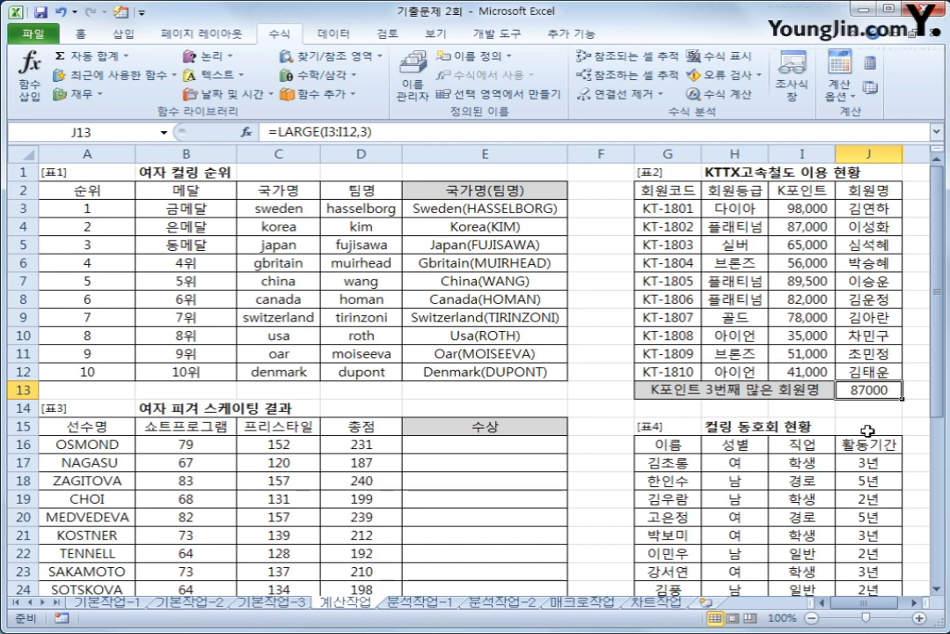
left_click_drag(278, 132, 430, 137)
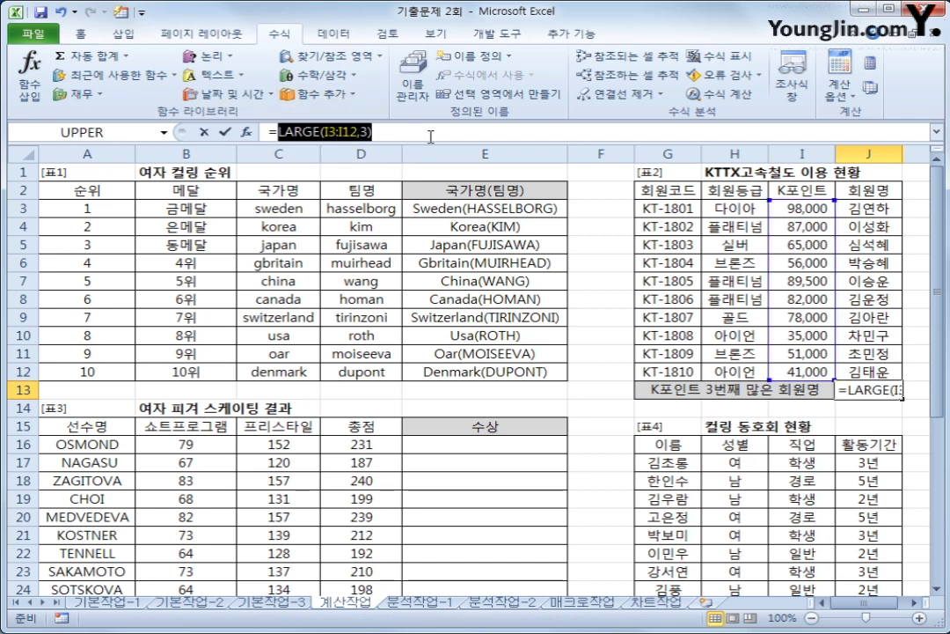
right_click(431, 134)
left_click(458, 142)
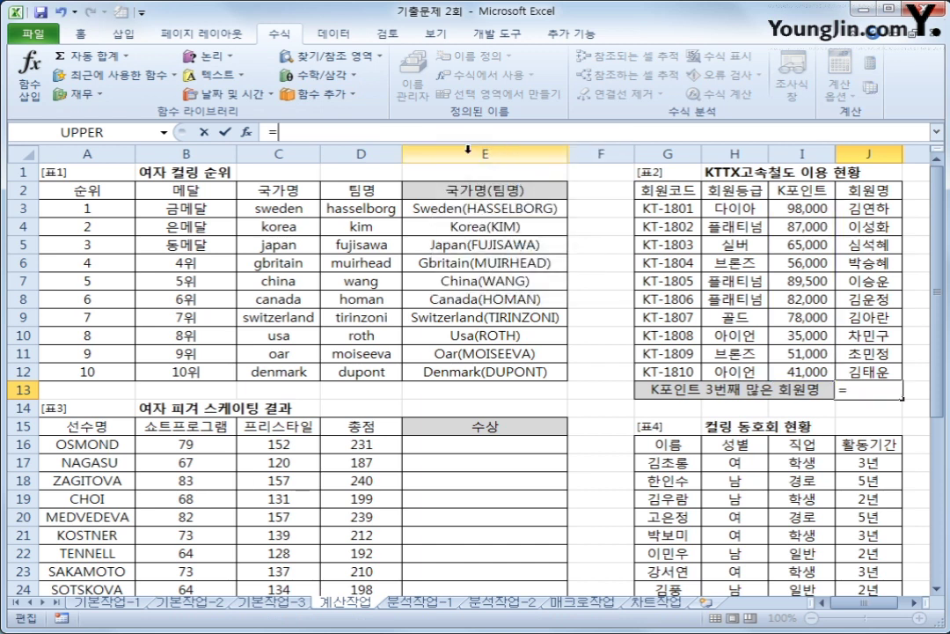
left_click(297, 56)
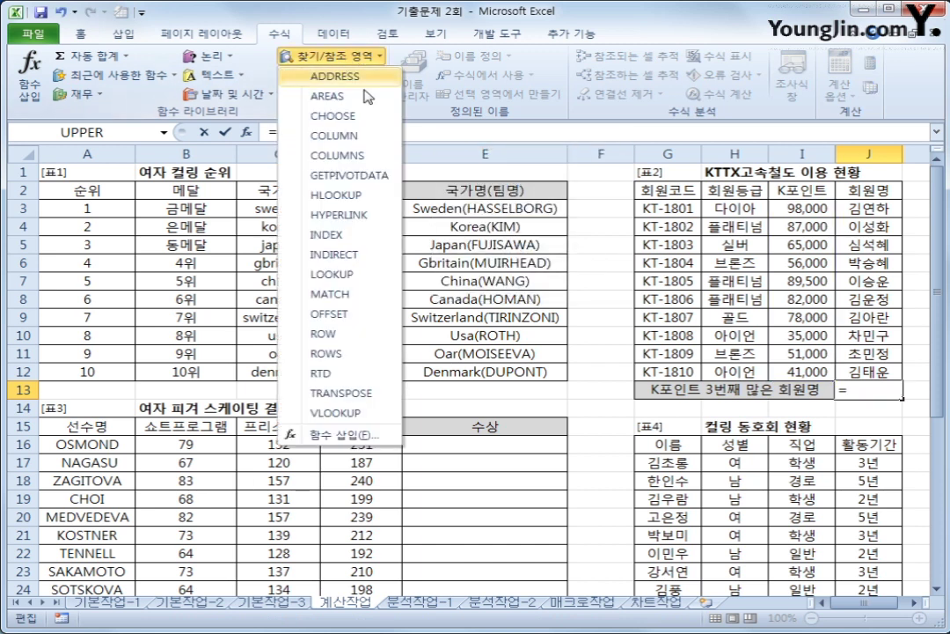
left_click(336, 413)
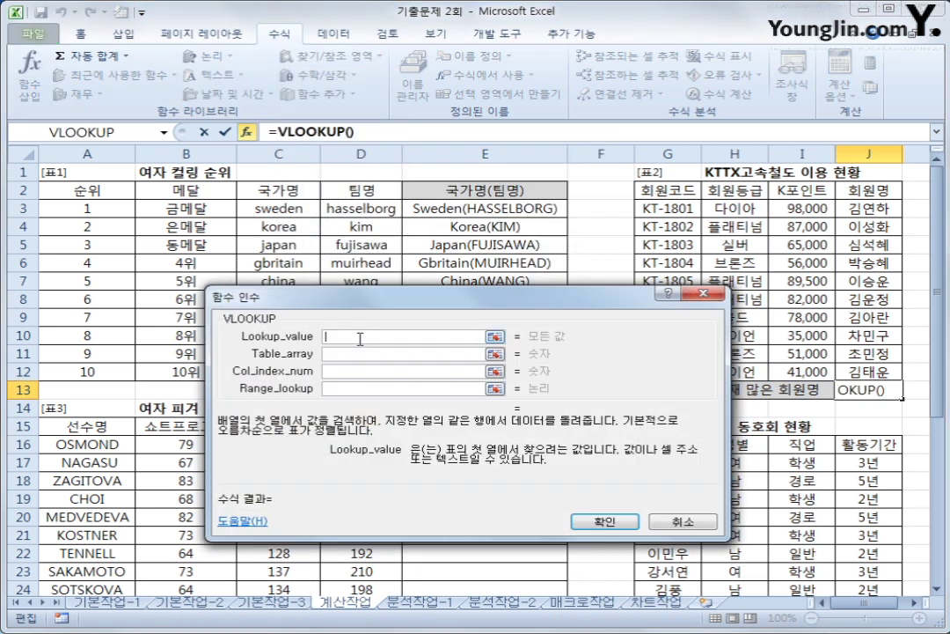
right_click(360, 339)
left_click(380, 389)
left_click(393, 356)
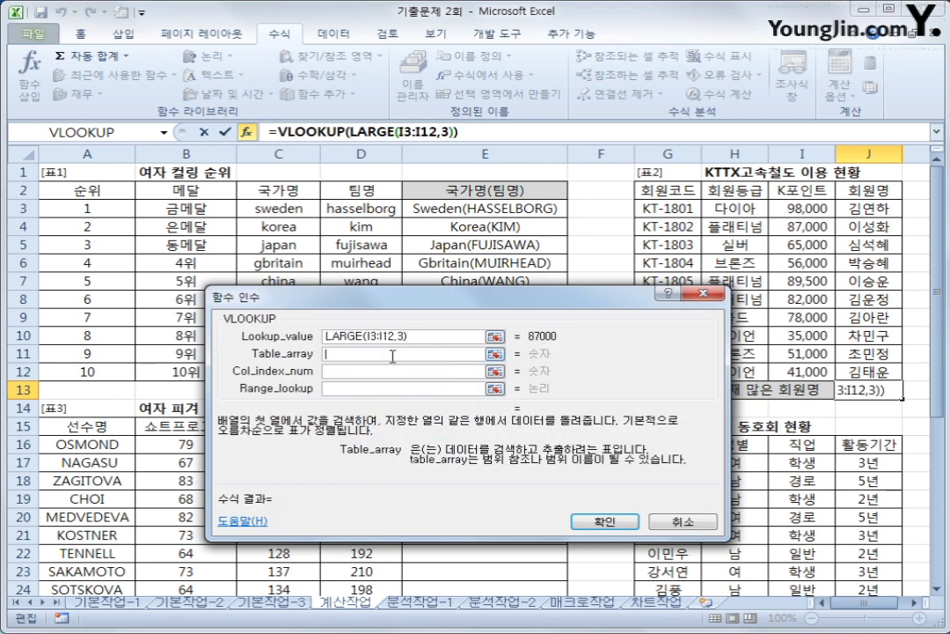
Set the VLOOKUP's Table_array to I3:J12, Col_index_num to 2 and Range_lookup to 0, and apply the function.
left_click_drag(768, 209, 866, 373)
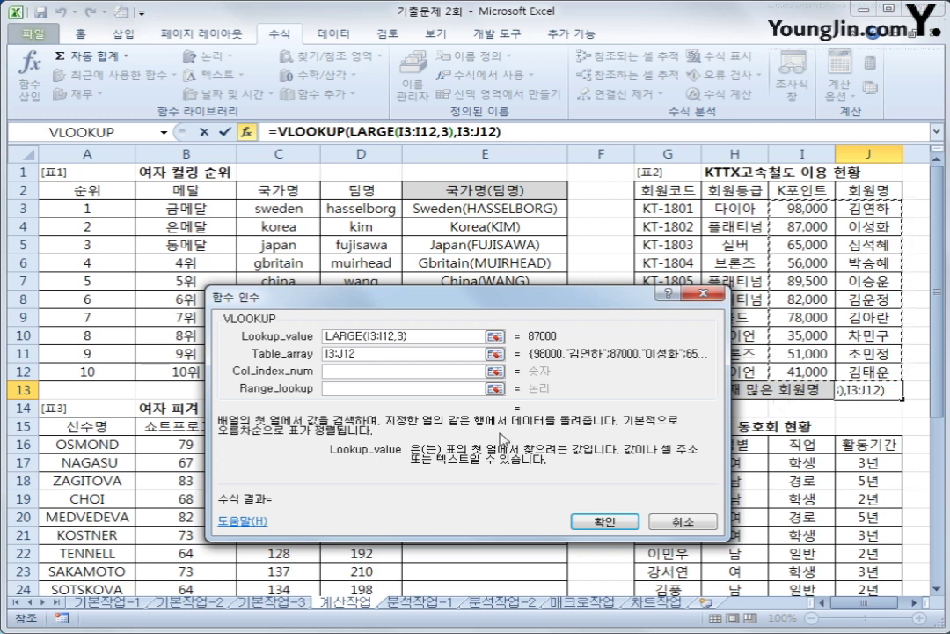
left_click(409, 371)
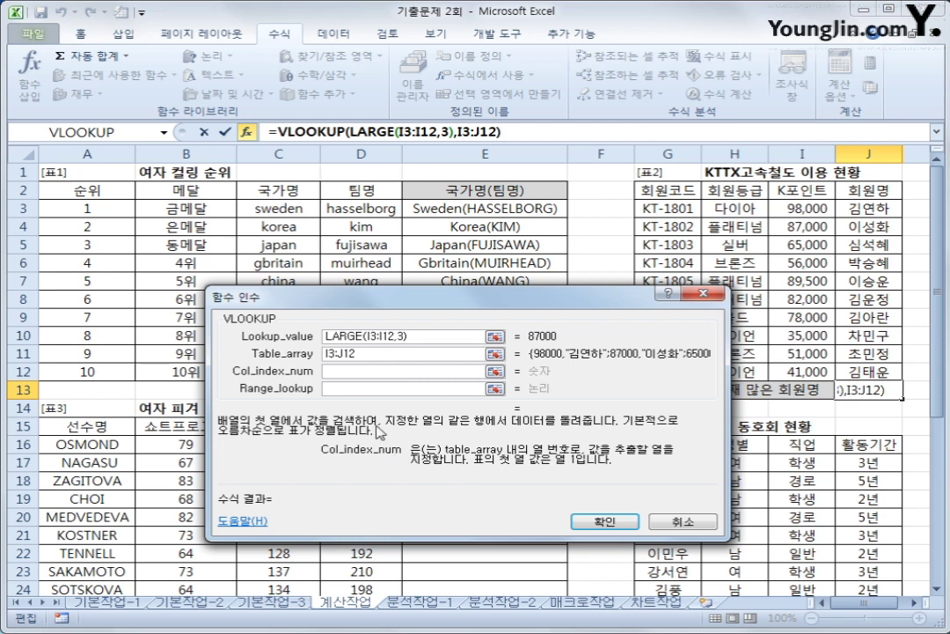
type("2")
left_click(366, 387)
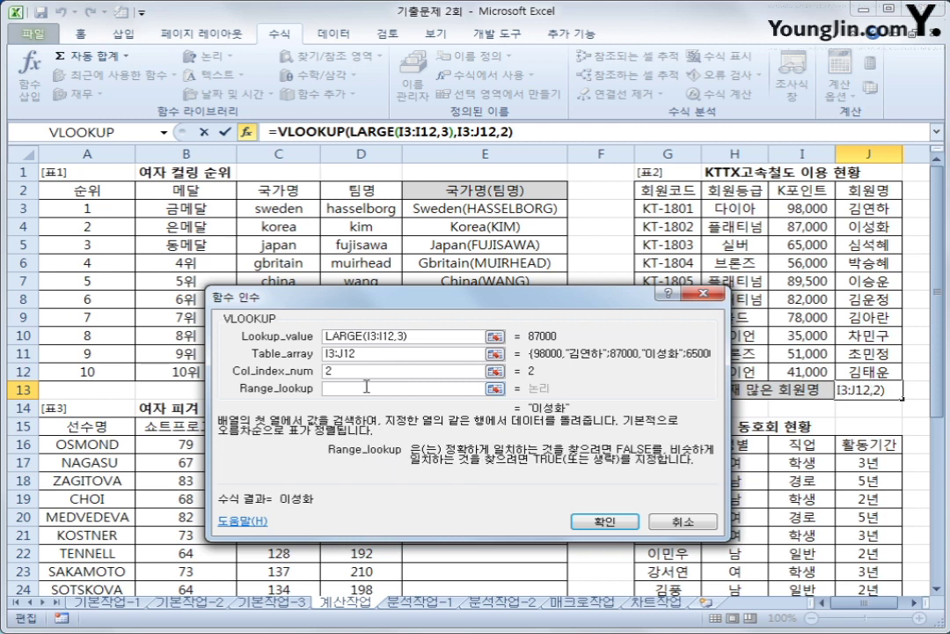
type("0")
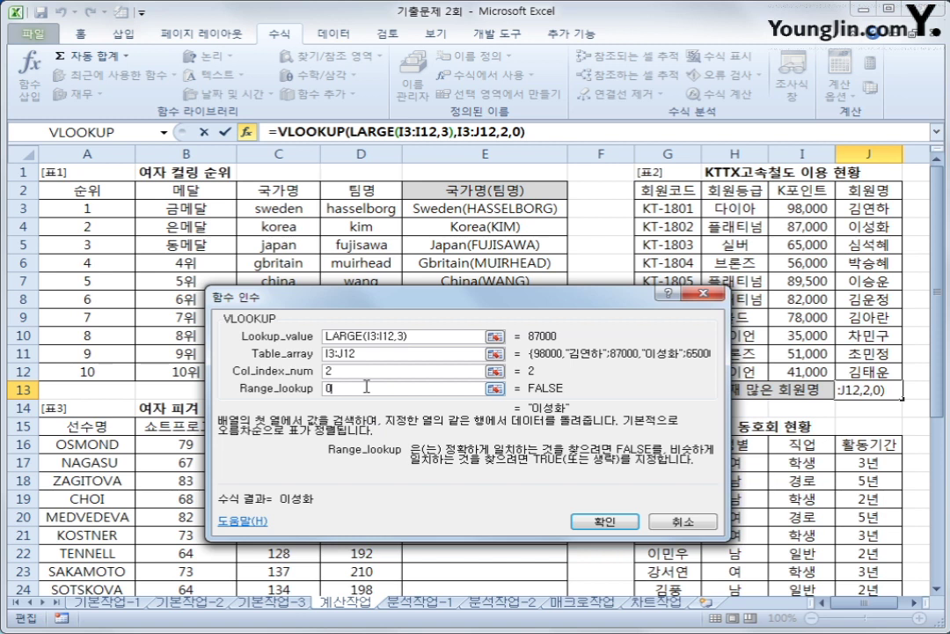
left_click(601, 522)
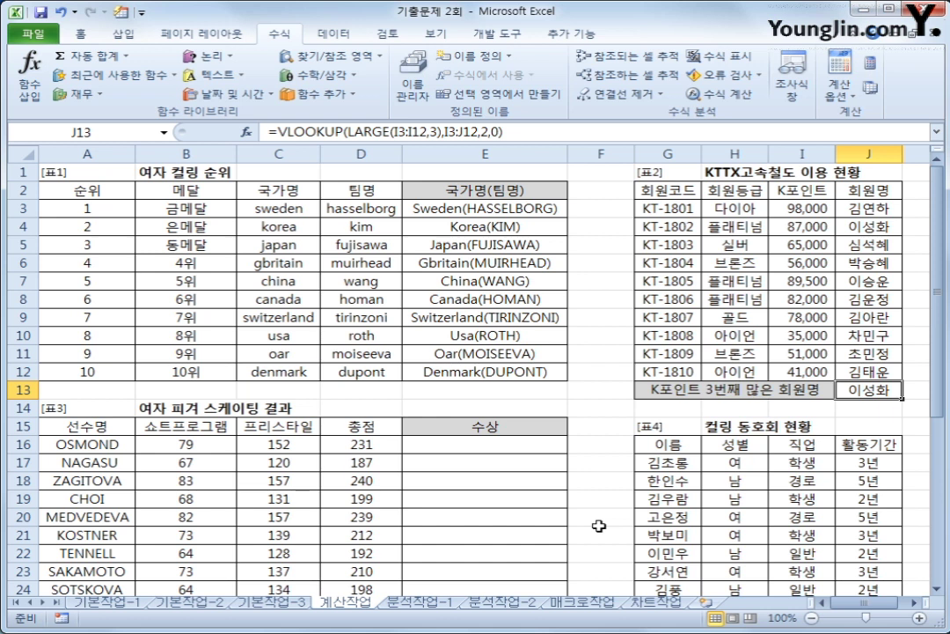
left_click(504, 444)
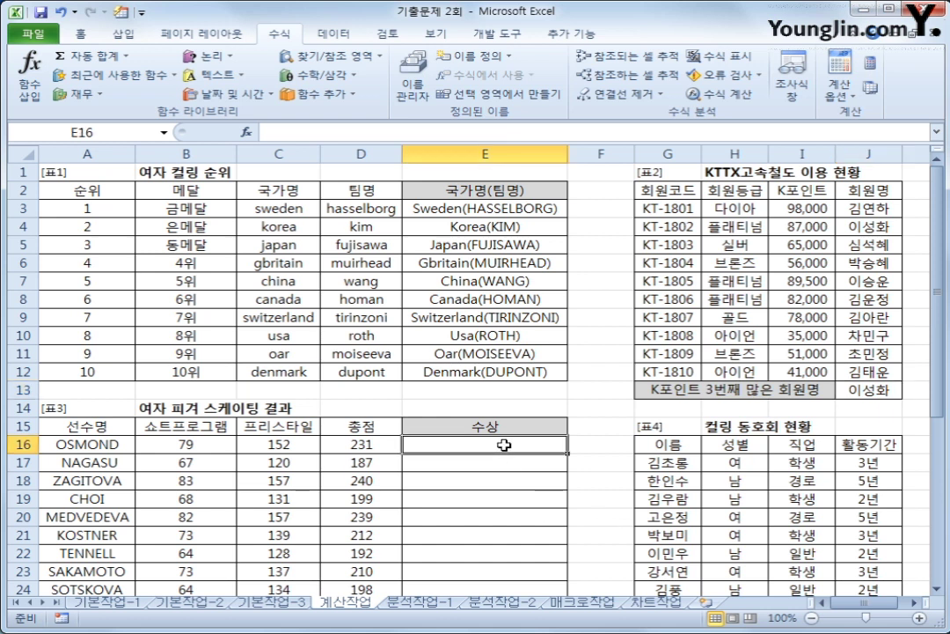
scroll(504, 444, "down", 1)
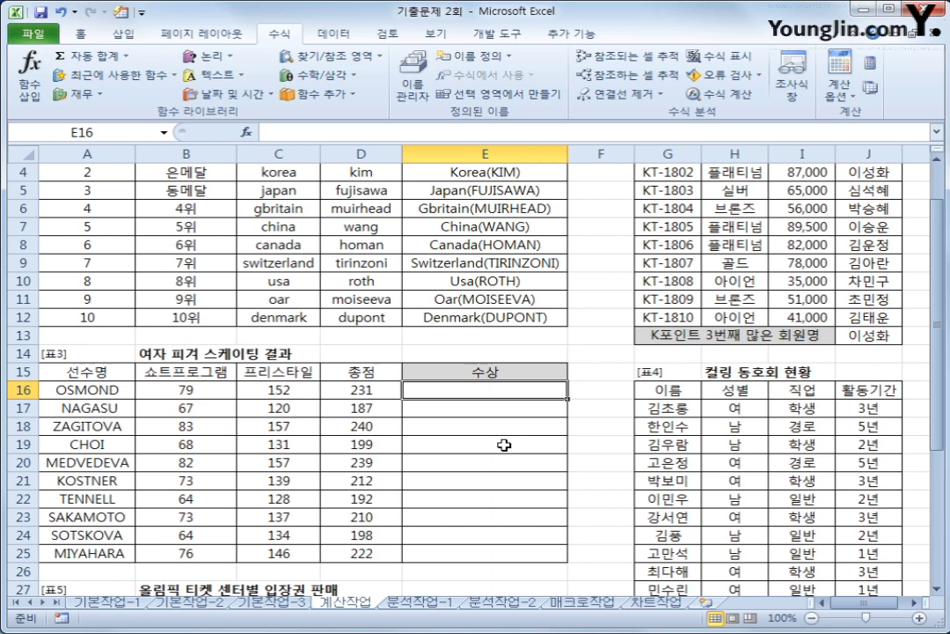
left_click_drag(367, 390, 373, 547)
left_click(509, 392)
left_click_drag(484, 394, 482, 547)
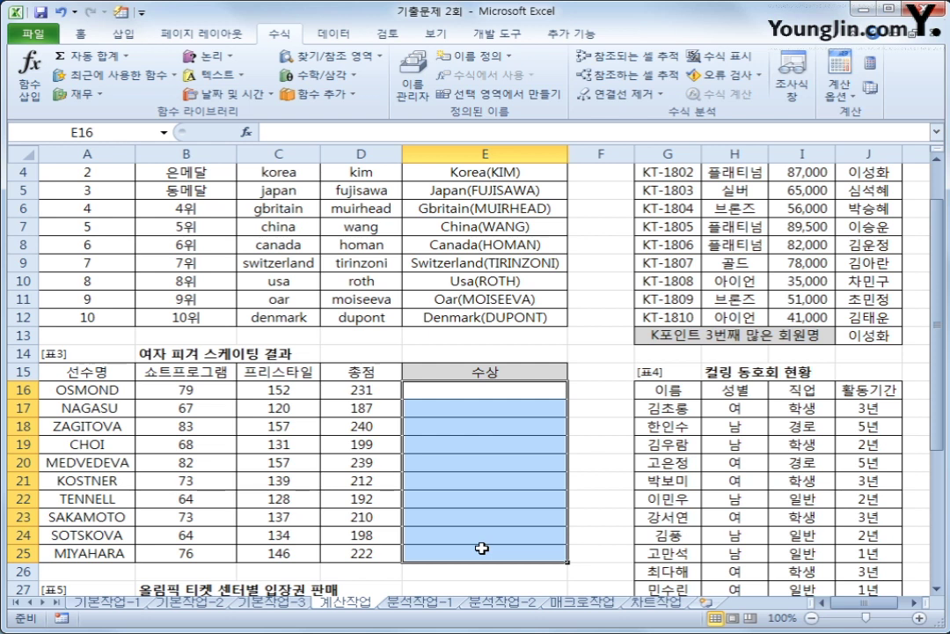
In E16, enter a RANK formula that ranks D16 within the absolute range $D$16:$D$25.
left_click(473, 398)
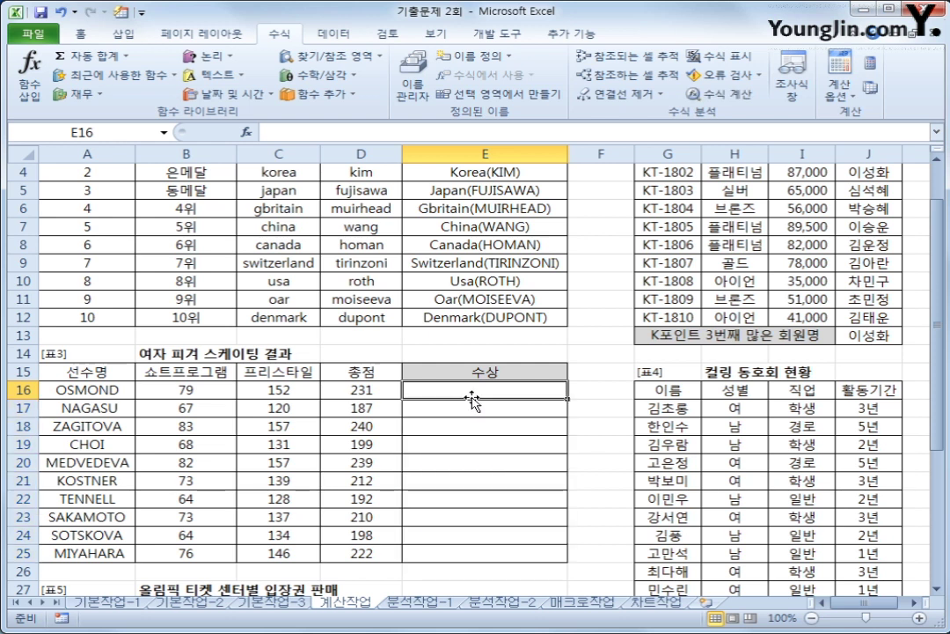
type("=")
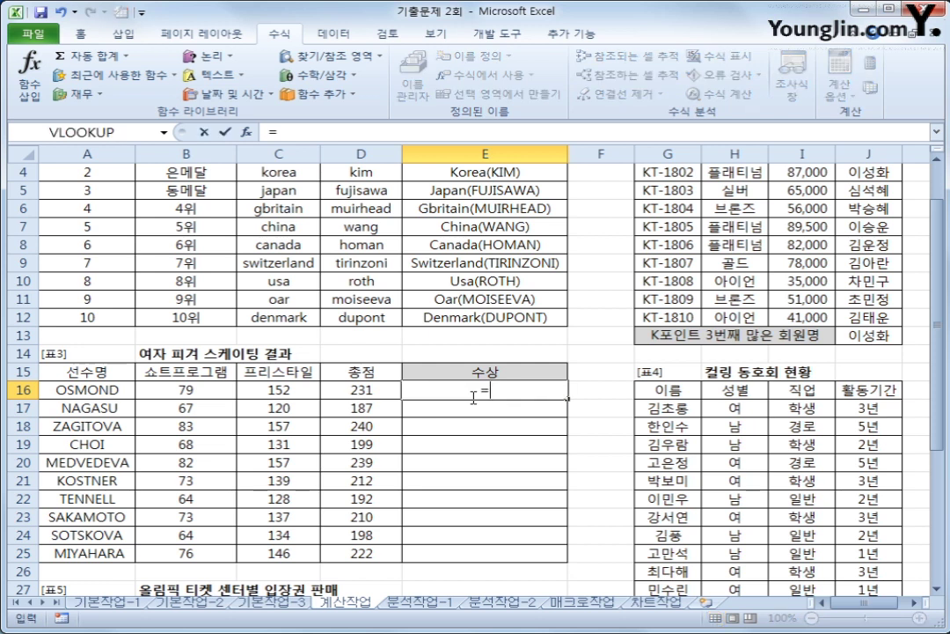
type("rank")
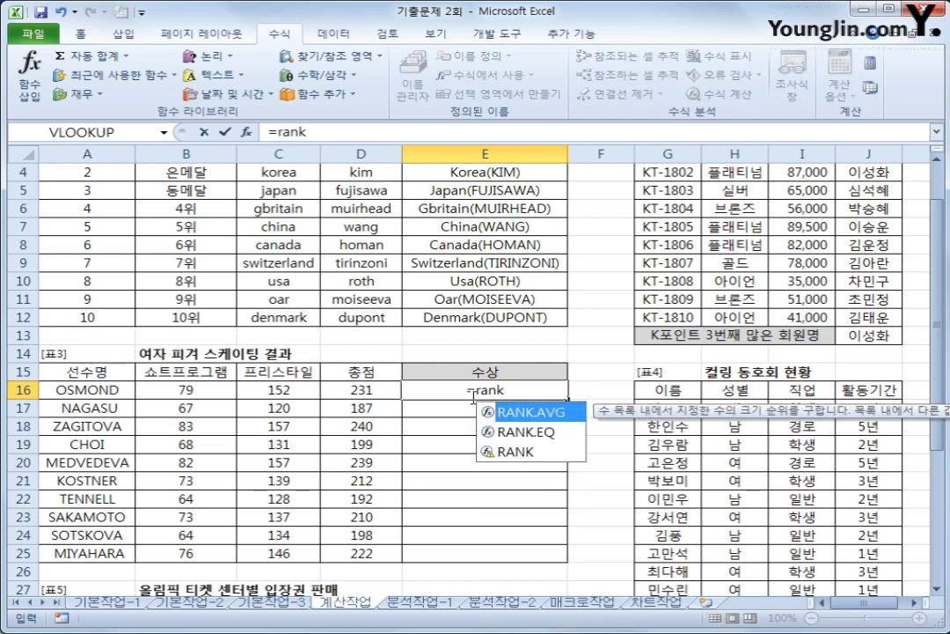
type("(")
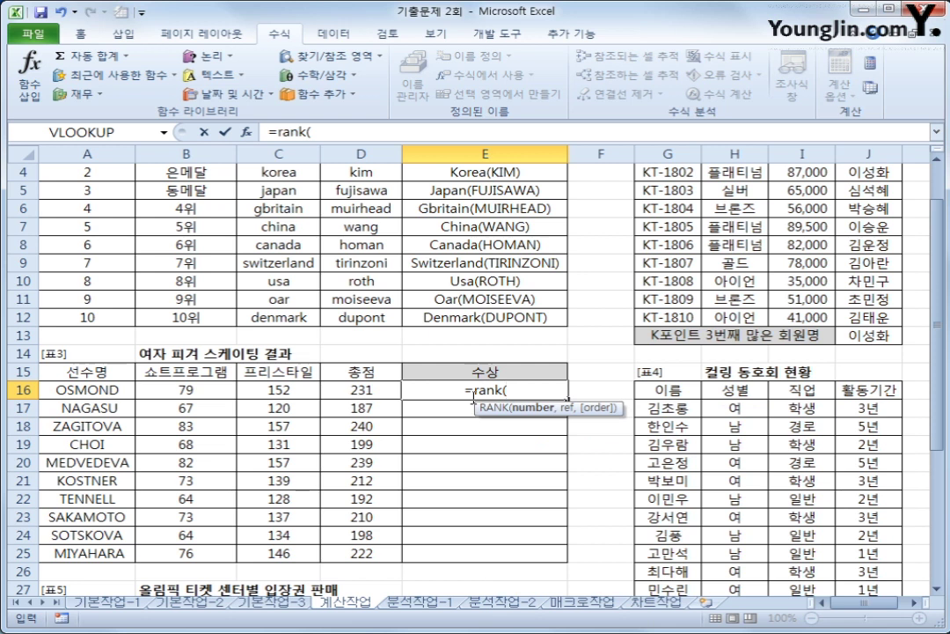
left_click(395, 392)
type(",")
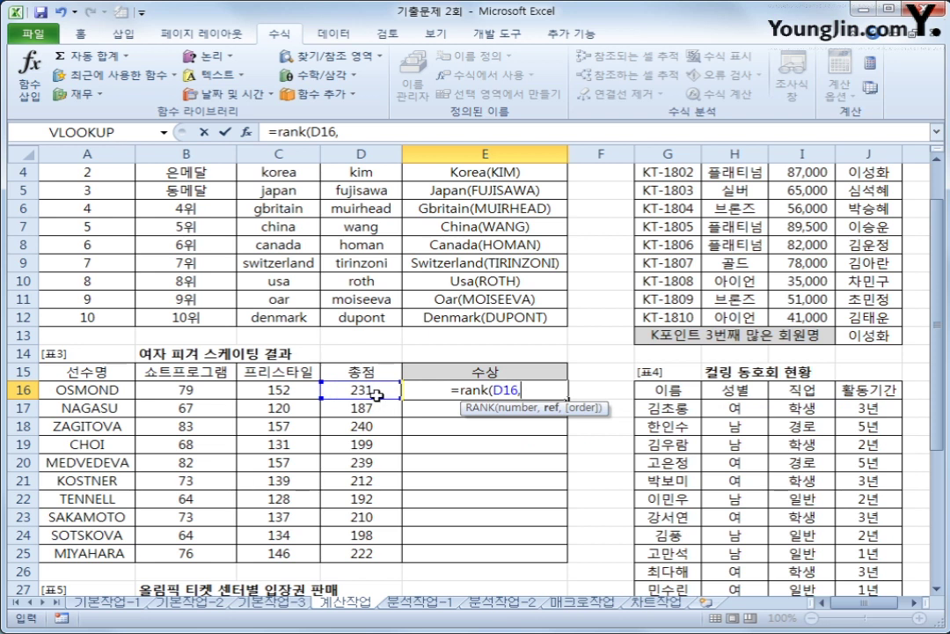
left_click_drag(376, 395, 365, 557)
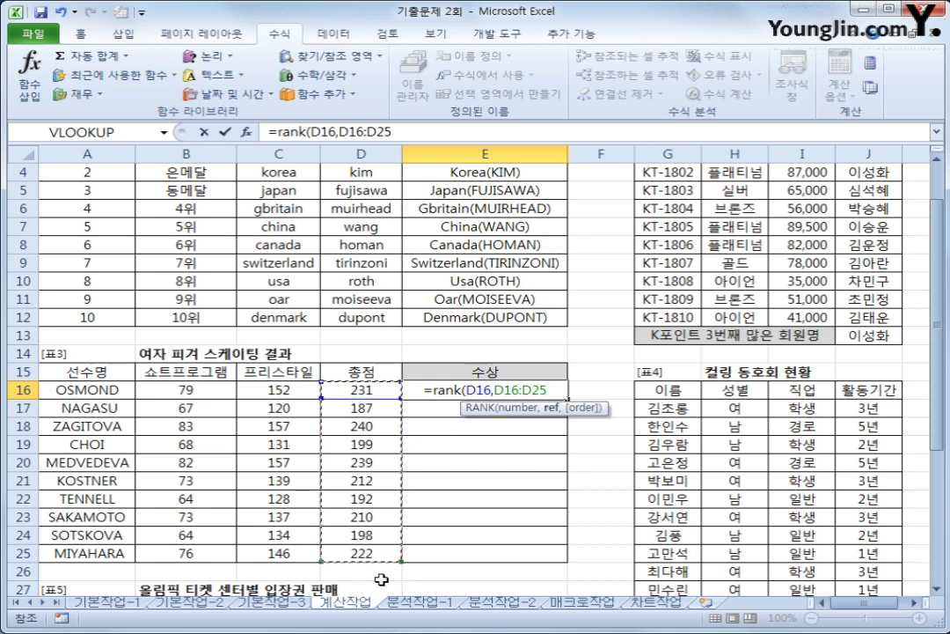
key("F4")
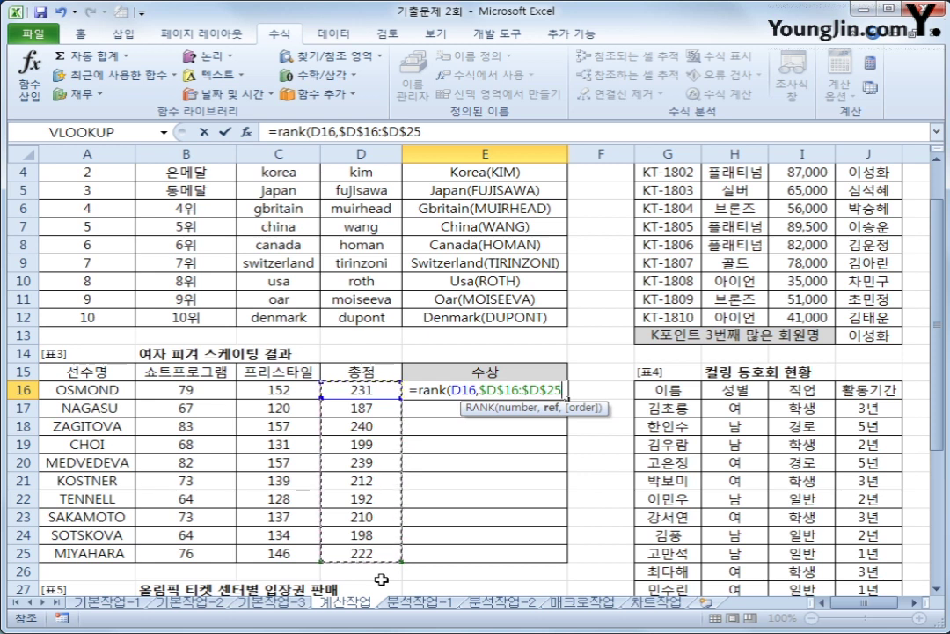
type(")")
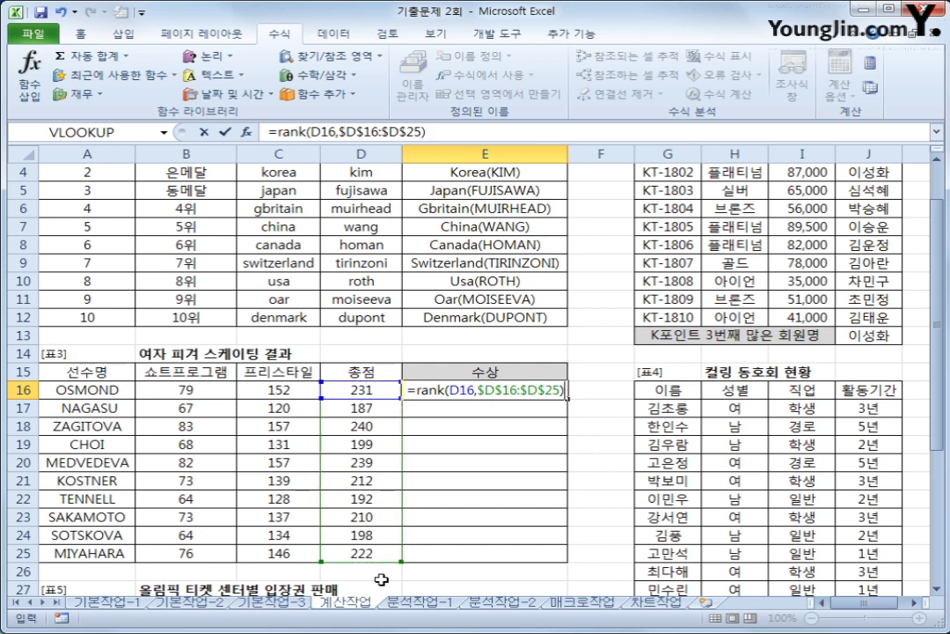
key("Return")
Fill the E16 RANK formula down through E25 and check the ranks in the 수상 column.
left_click(506, 386)
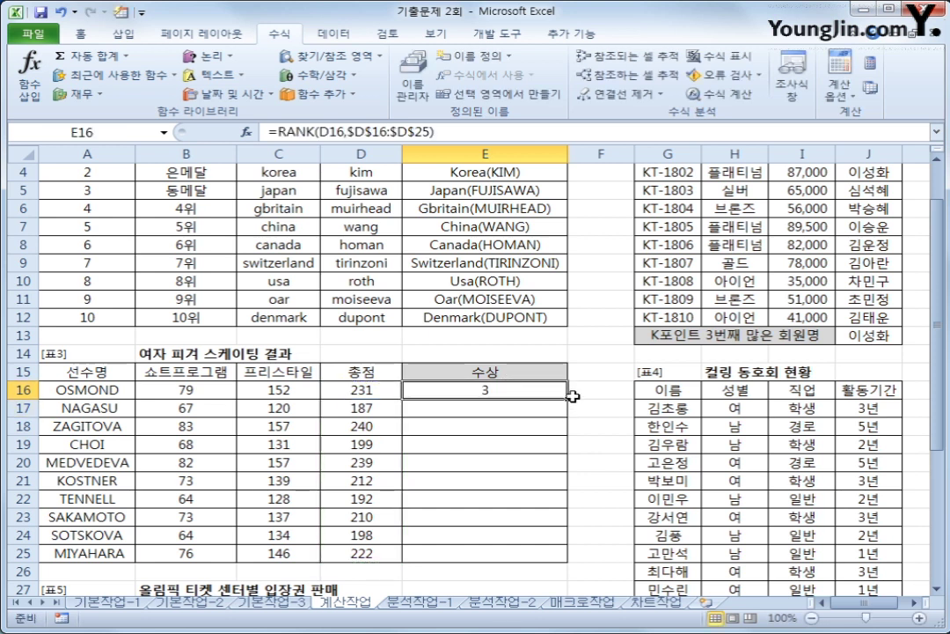
left_click_drag(563, 402, 544, 543)
left_click(516, 425)
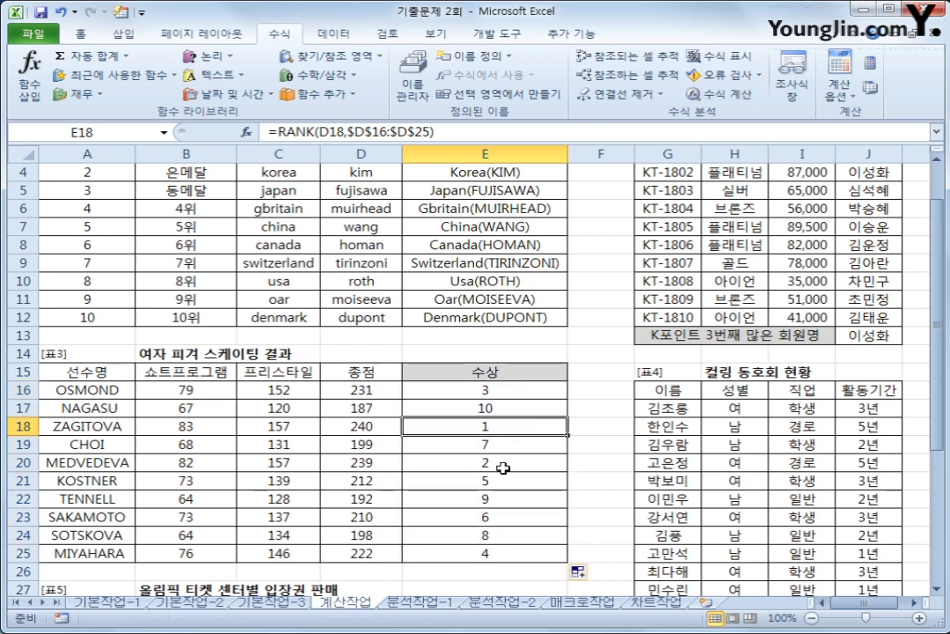
left_click(502, 462)
Cut the RANK expression from the E16 formula, keeping the equals sign, and insert an IF function in its place.
left_click(502, 398)
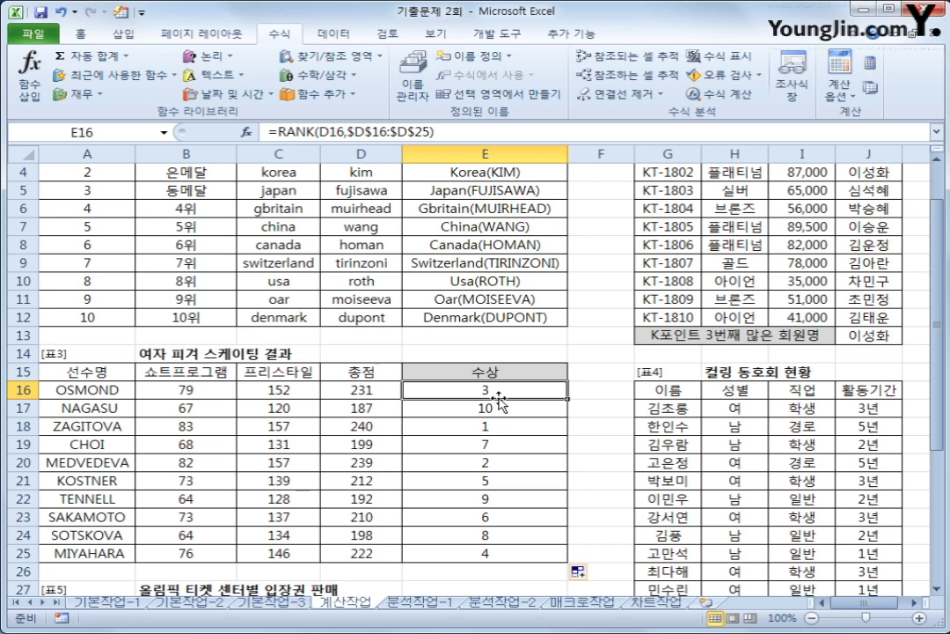
left_click_drag(278, 132, 502, 135)
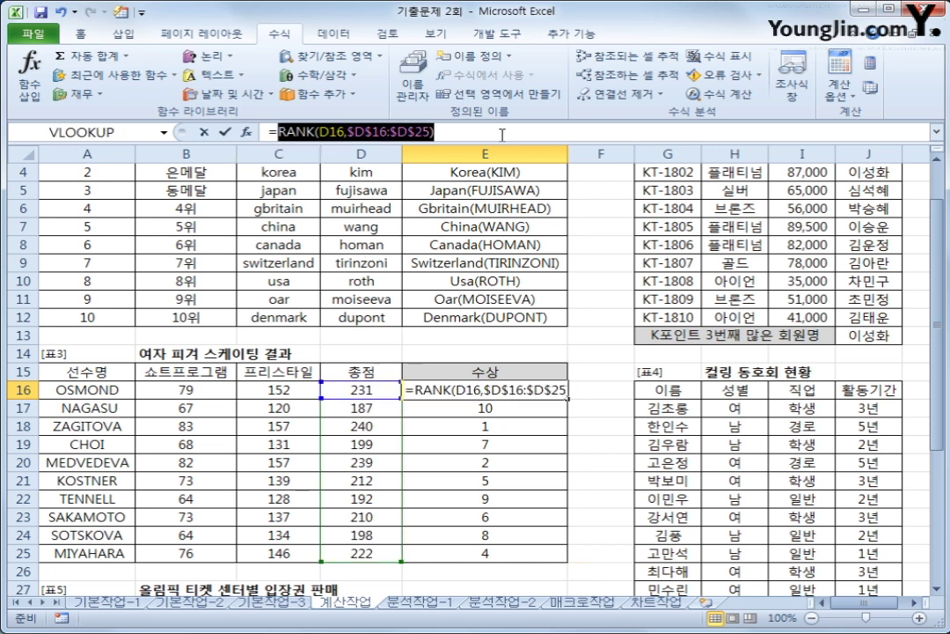
right_click(502, 136)
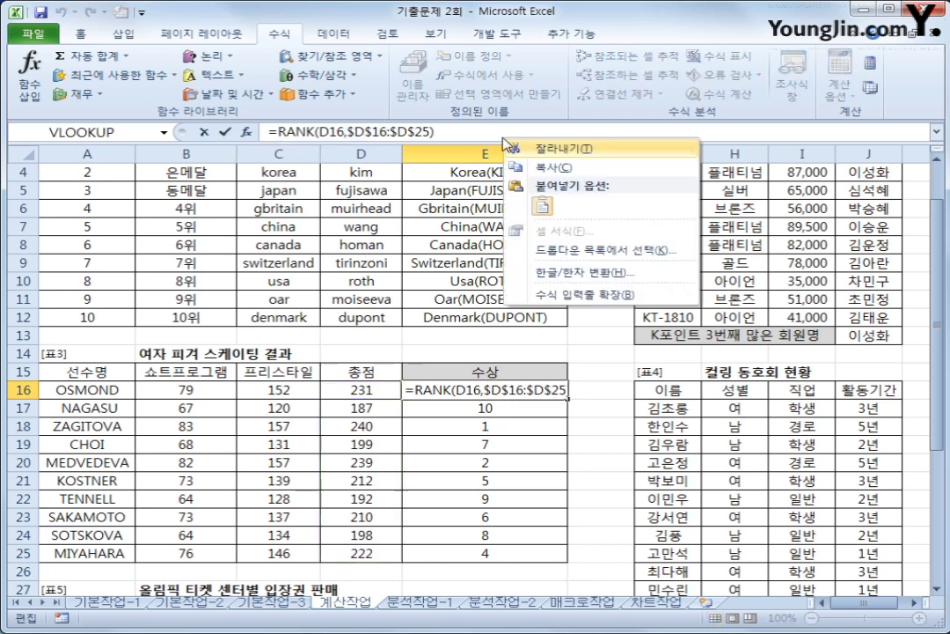
left_click(554, 150)
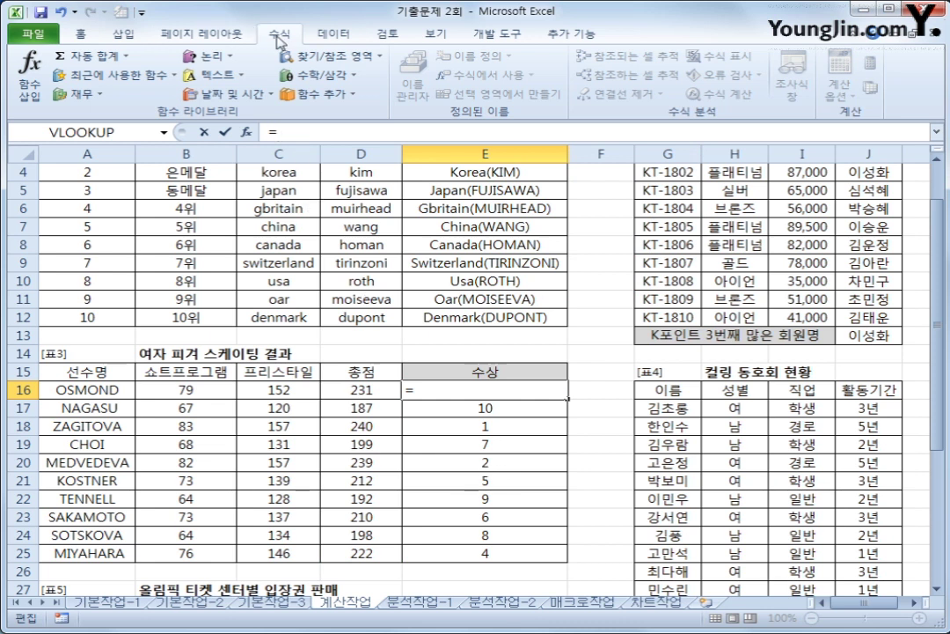
left_click(205, 56)
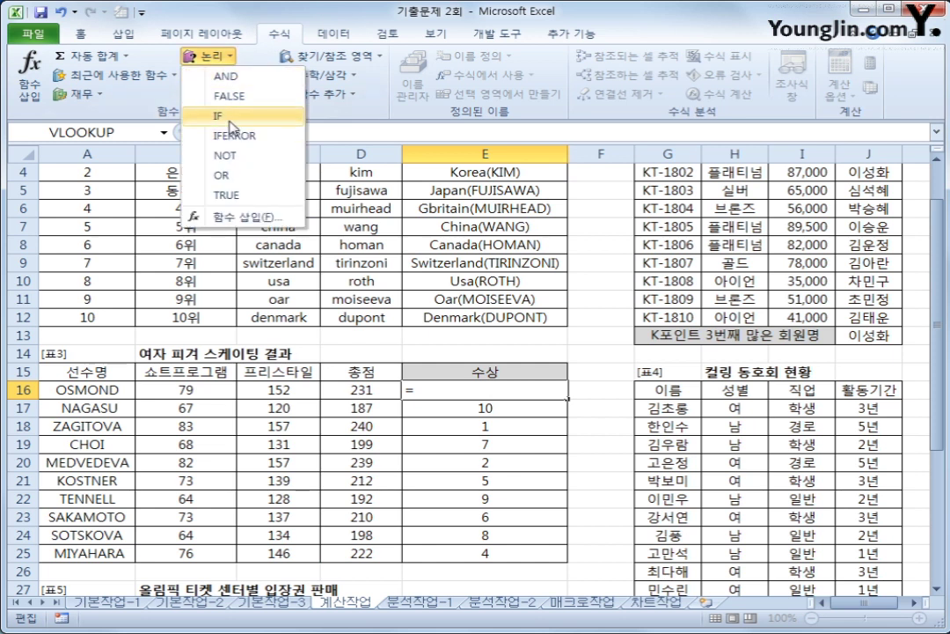
left_click(204, 106)
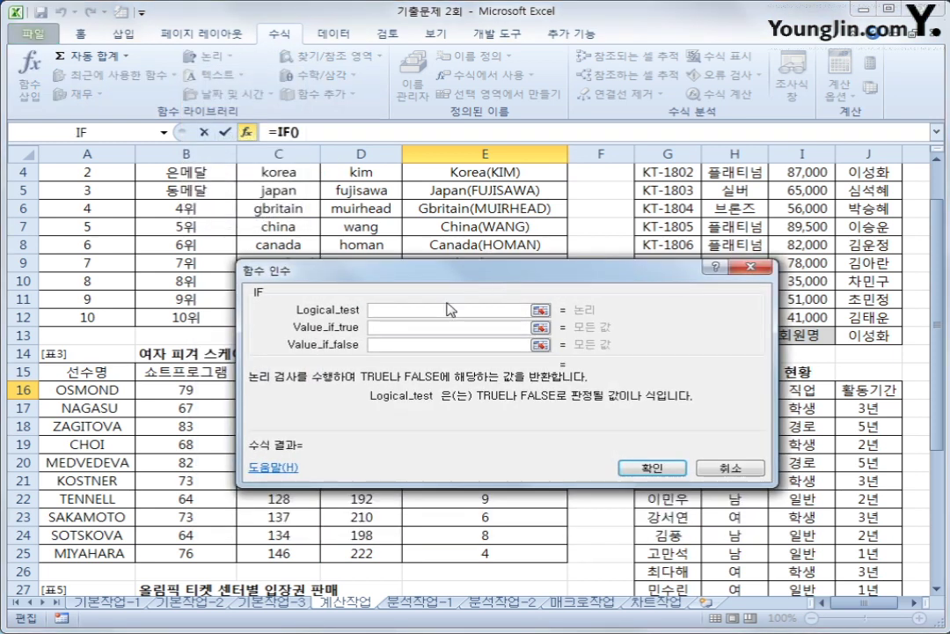
Set the IF's Logical_test to the cut RANK(D16,$D$16:$D$25) followed by =1 and its Value_if_true to 대상.
right_click(389, 309)
left_click(437, 359)
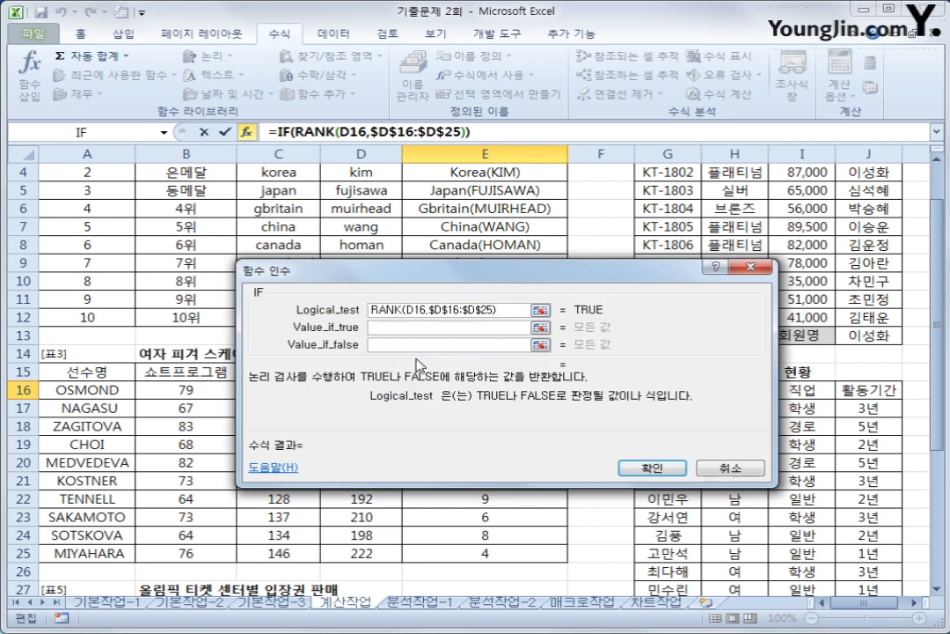
type("=1")
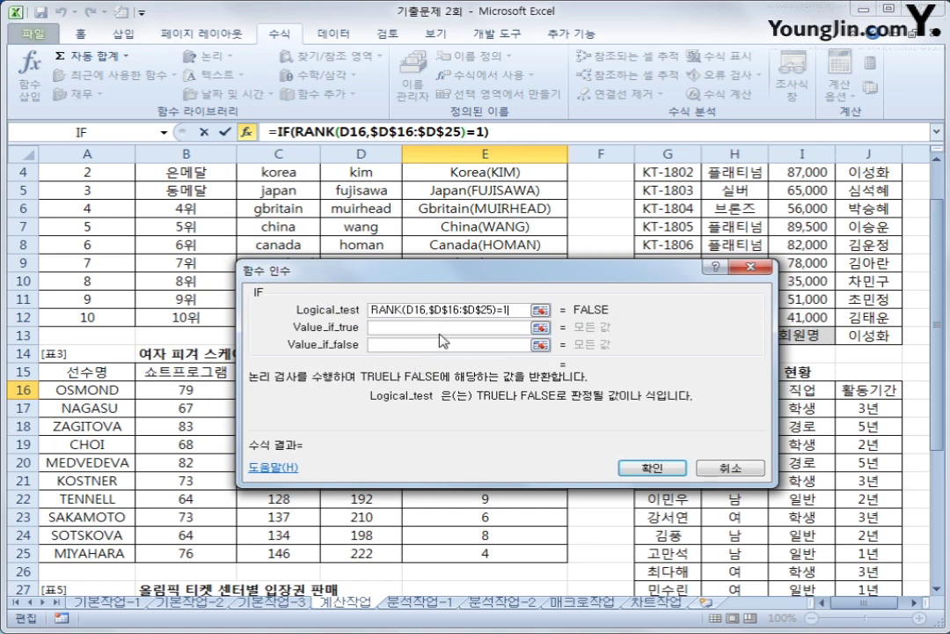
left_click(444, 332)
type("ㄷ")
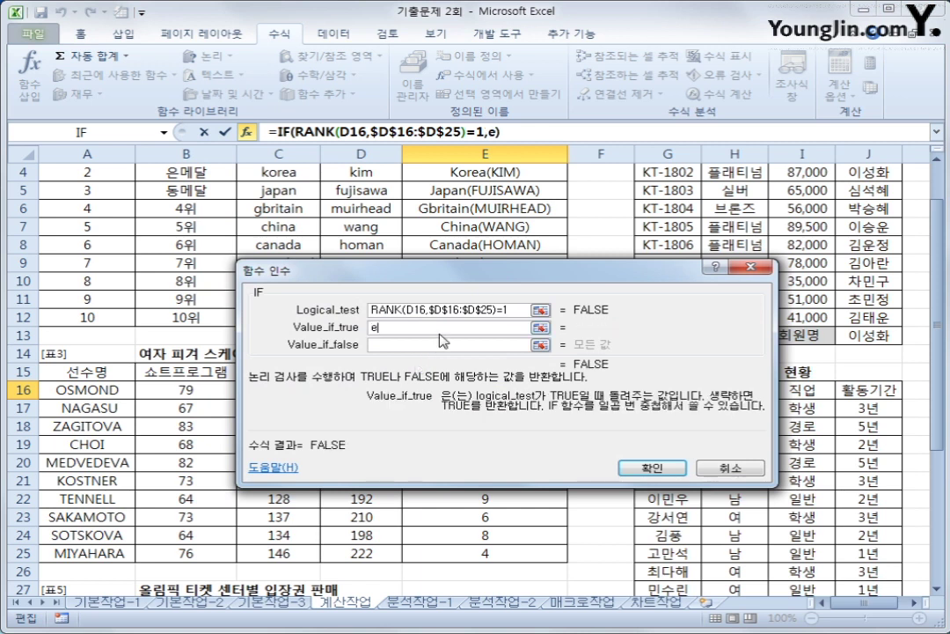
key("BackSpace")
type("ㄷ대상")
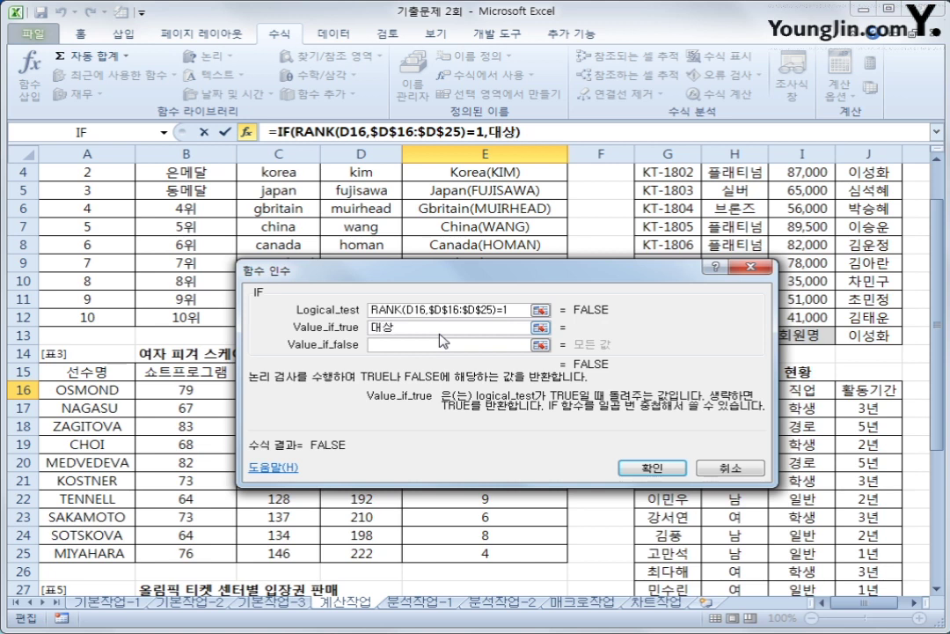
Nest a second IF as Value_if_false, with Logical_test RANK(D16,$D$16:$D$25)=2 and Value_if_true 금상.
left_click(443, 343)
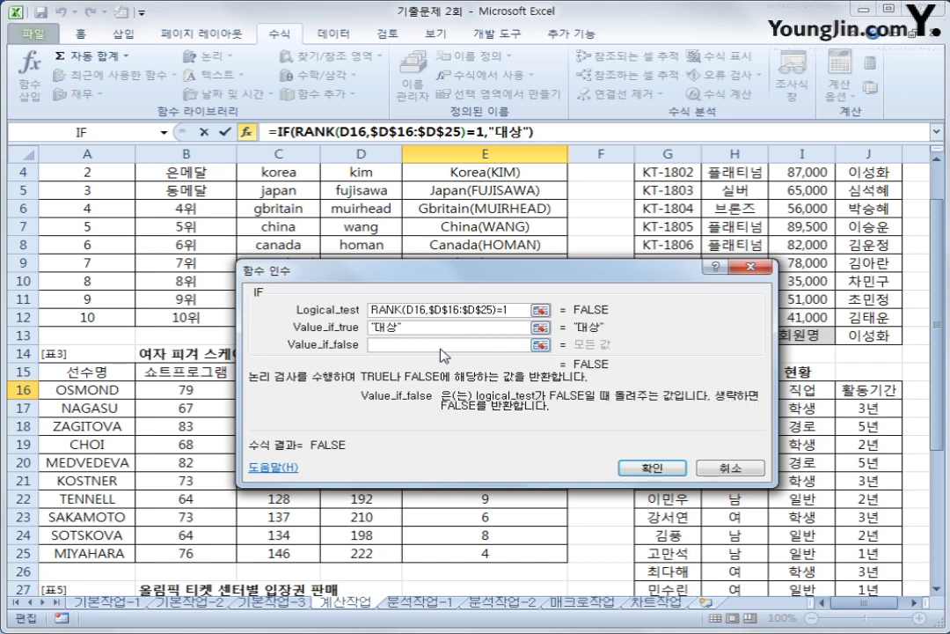
left_click(85, 133)
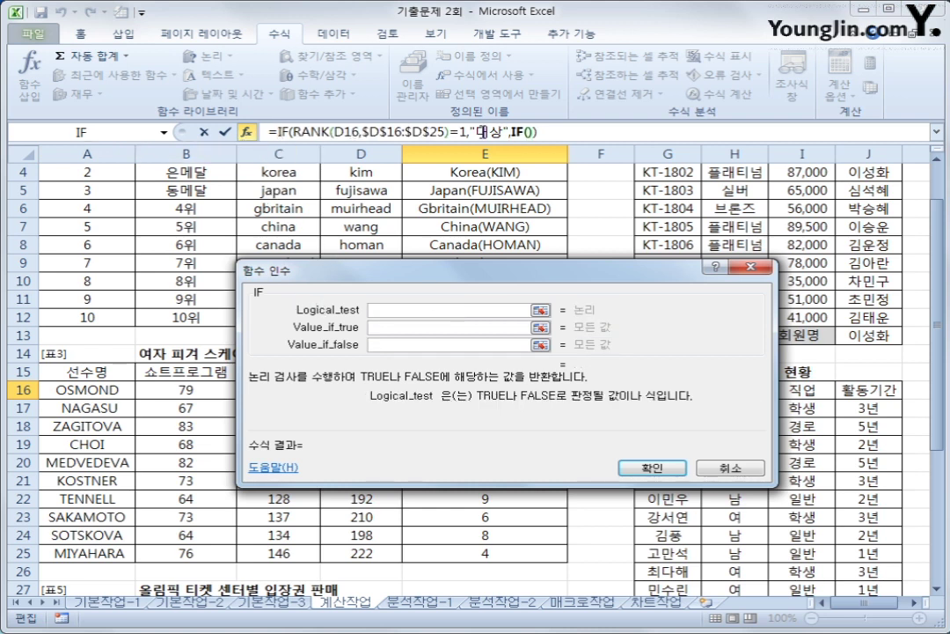
right_click(417, 310)
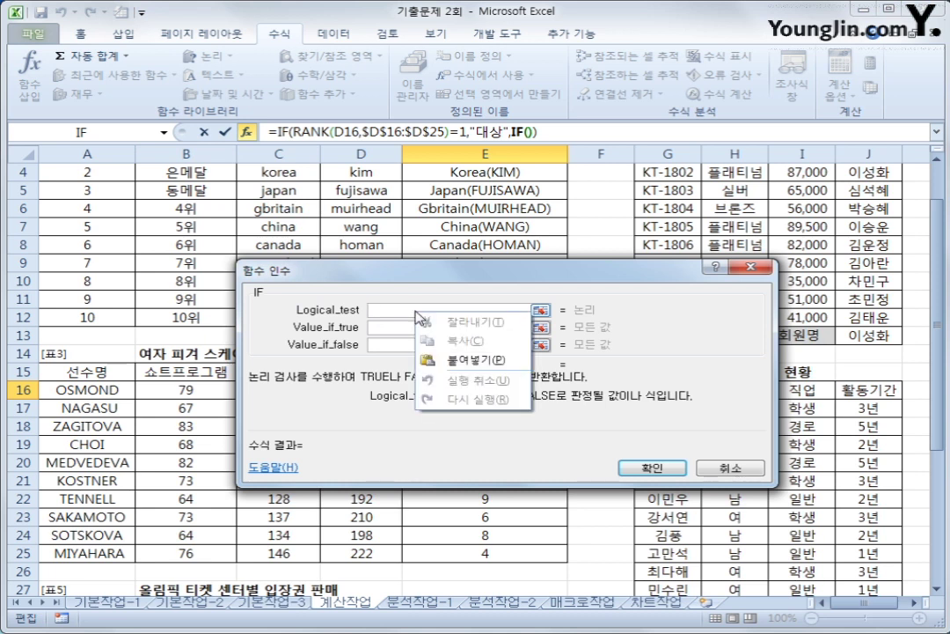
left_click(450, 361)
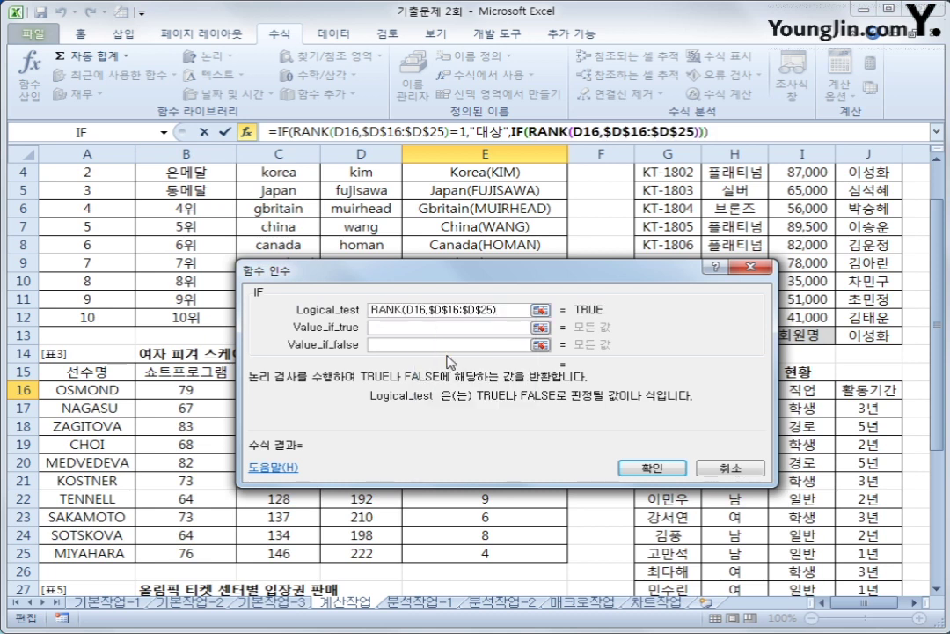
type("=2")
key("Tab")
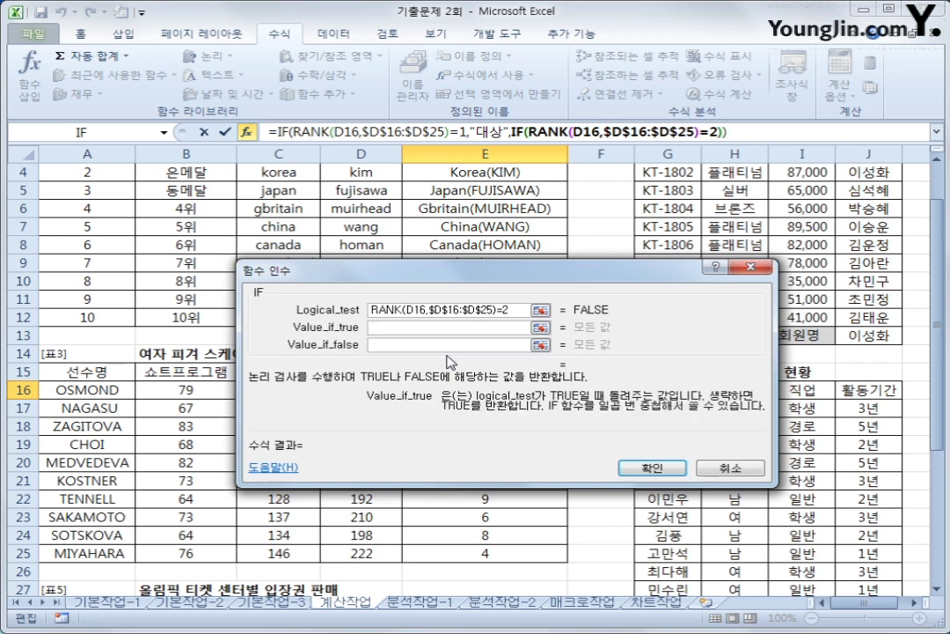
type("금상")
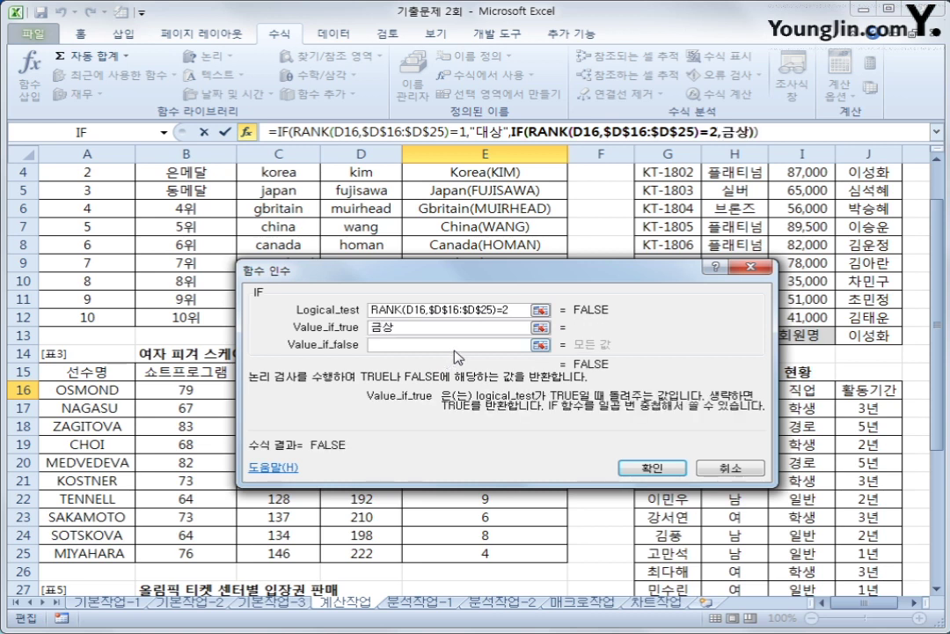
Nest a third IF in the second one's Value_if_false, with Logical_test RANK(D16,$D$16:$D$25)=3 and Value_if_true 은상.
key("Tab")
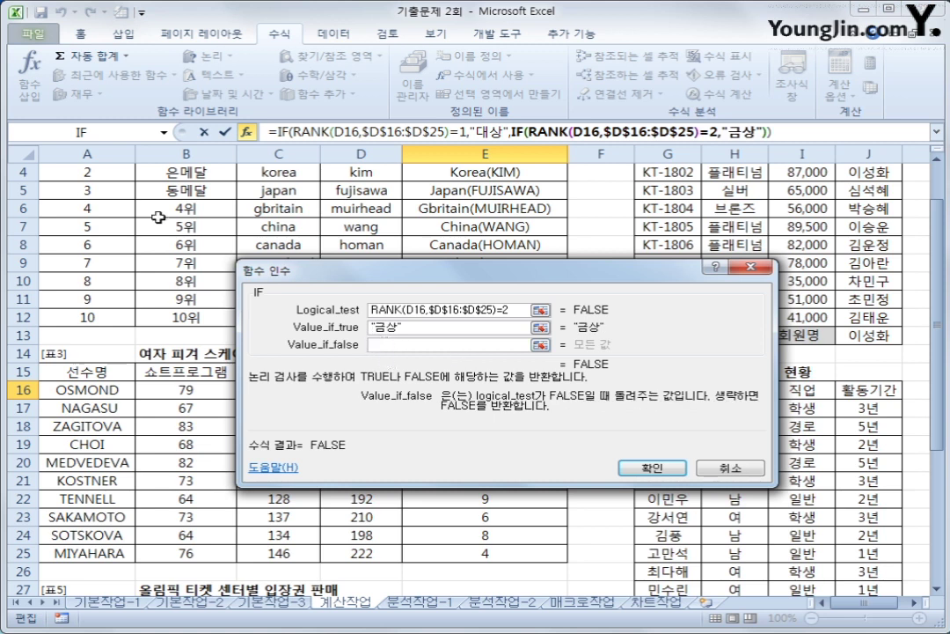
left_click(107, 139)
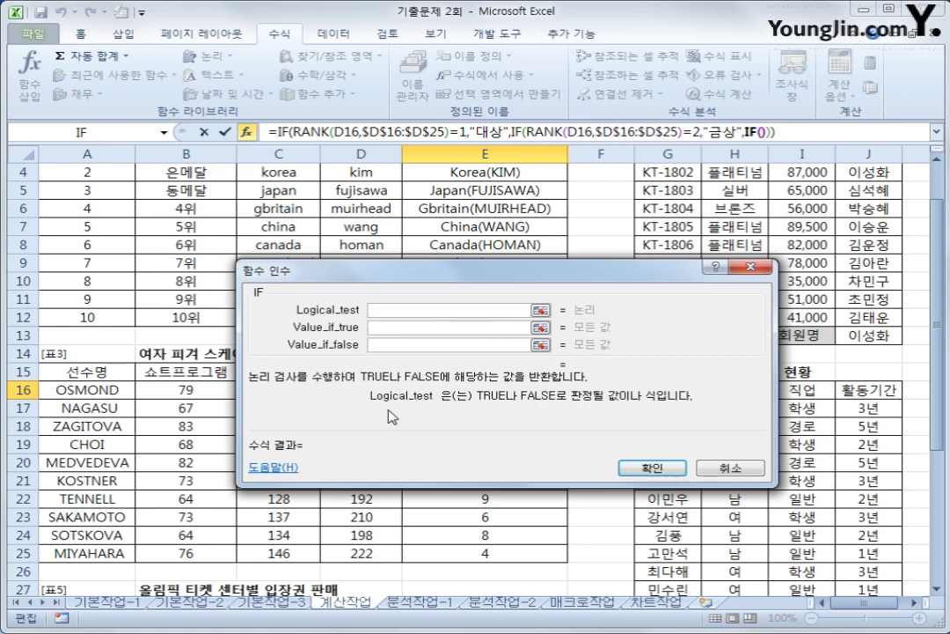
right_click(382, 311)
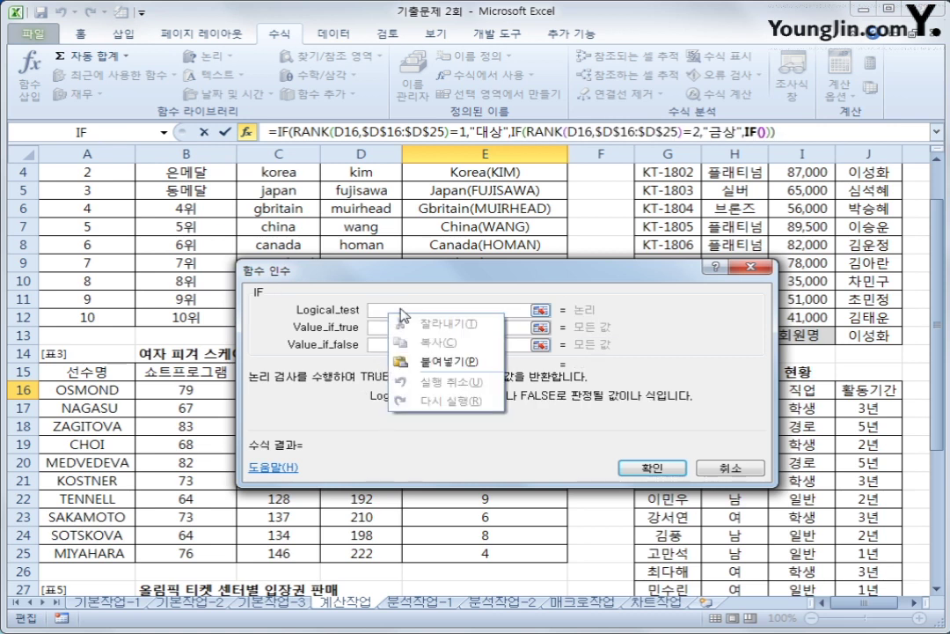
left_click(413, 365)
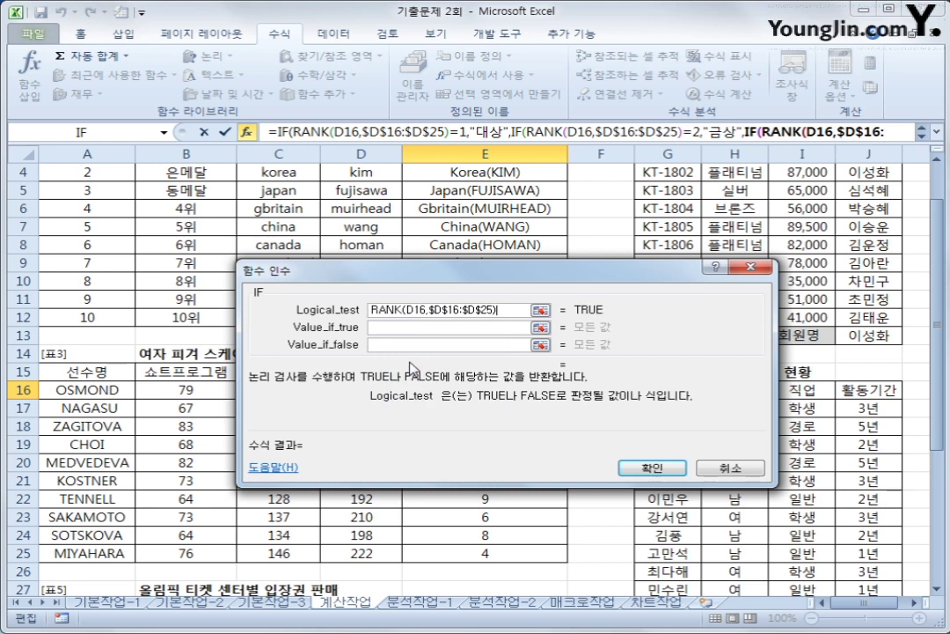
type("=3")
left_click(411, 327)
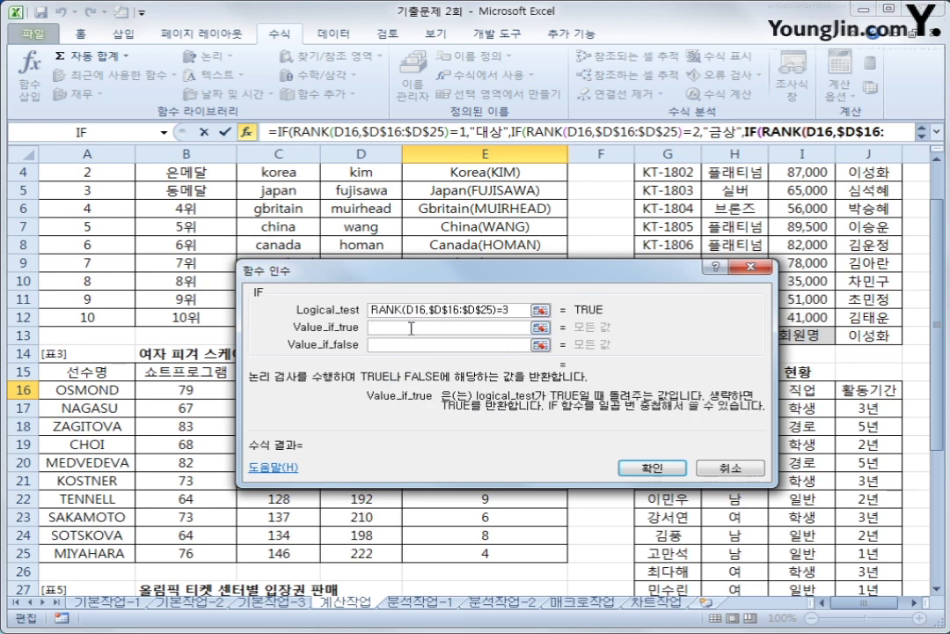
type("은메")
key("Tab")
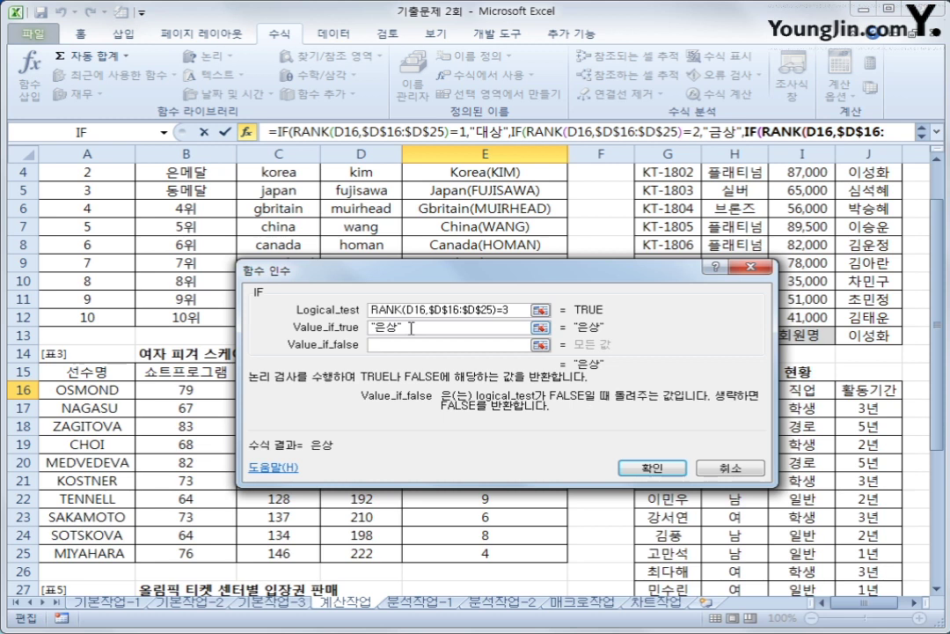
Set the third IF's Value_if_false to an empty string, accept the E16 formula and fill it down through E25.
type("\"")
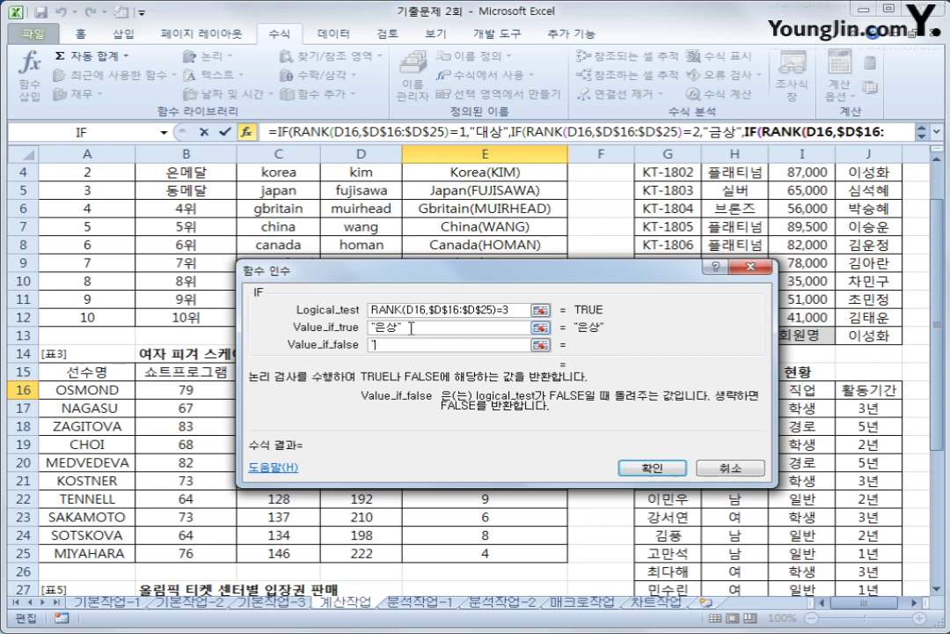
type("\"")
left_click(669, 476)
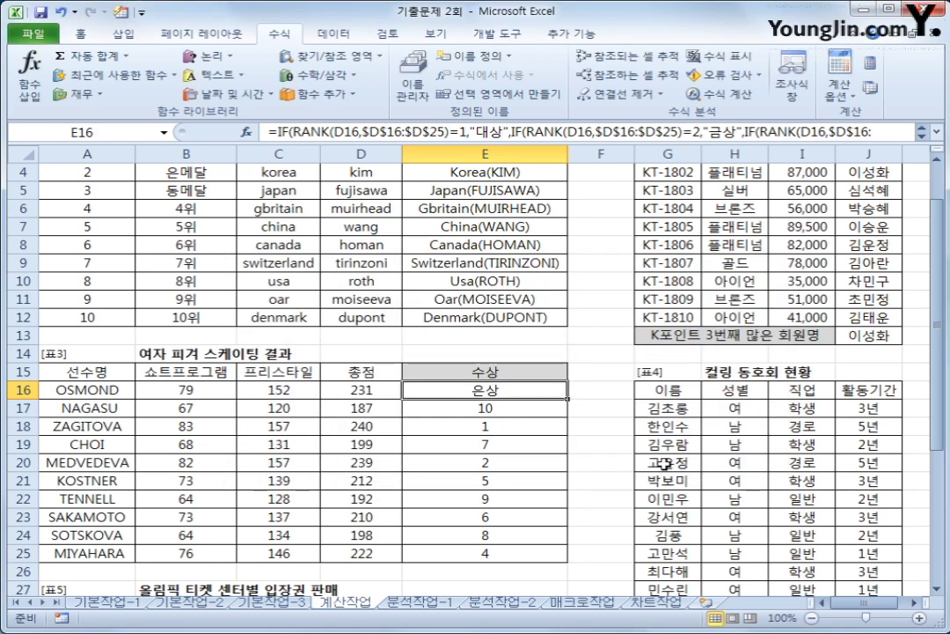
left_click_drag(568, 399, 552, 558)
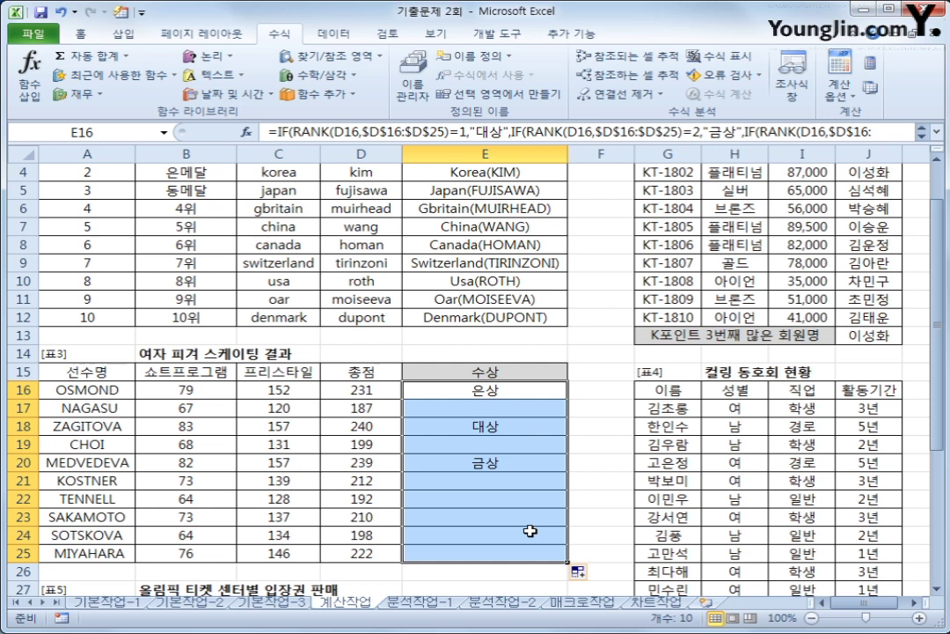
Begin a DCOUNTA formula in J30, the 학생 회원수 cell of [표4], with G16:J29 as the database.
scroll(530, 531, "down", 2)
left_click(872, 535)
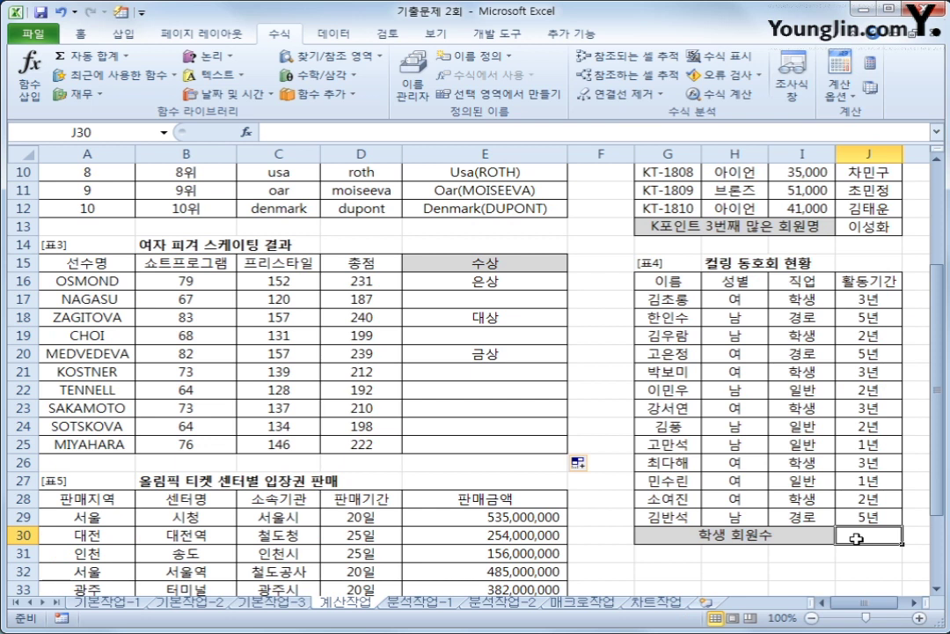
left_click(812, 298)
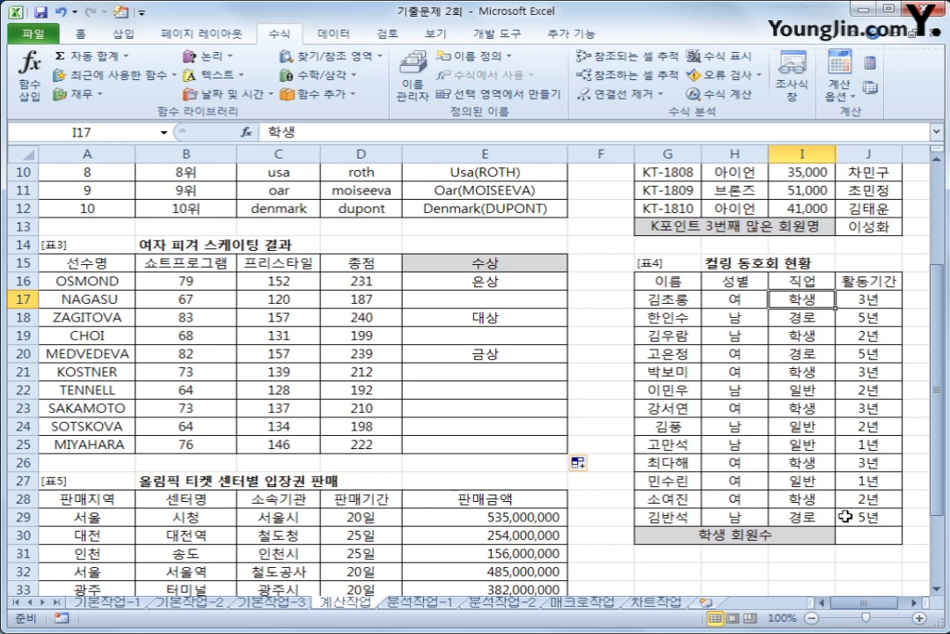
left_click_drag(673, 281, 866, 517)
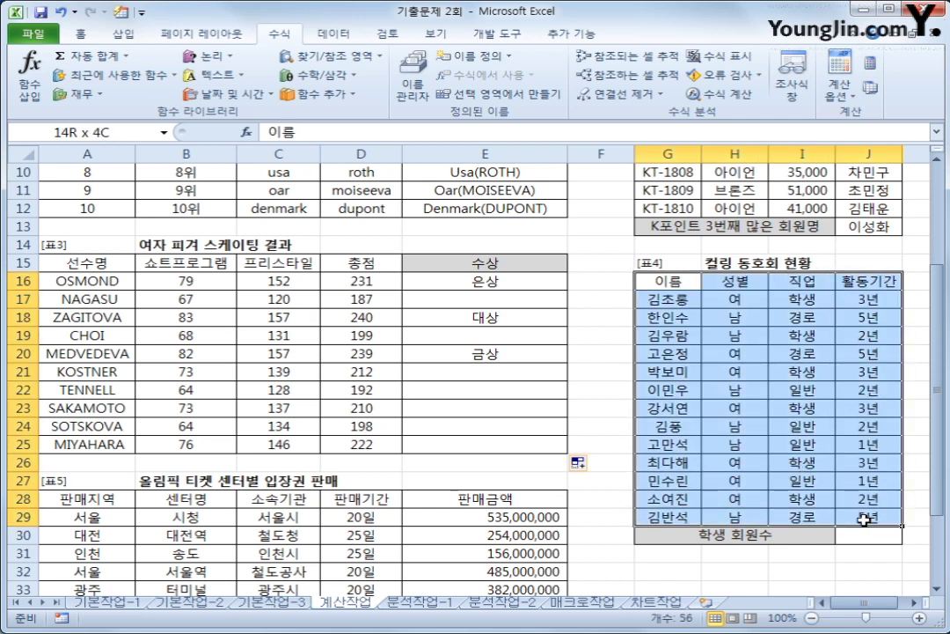
left_click(877, 538)
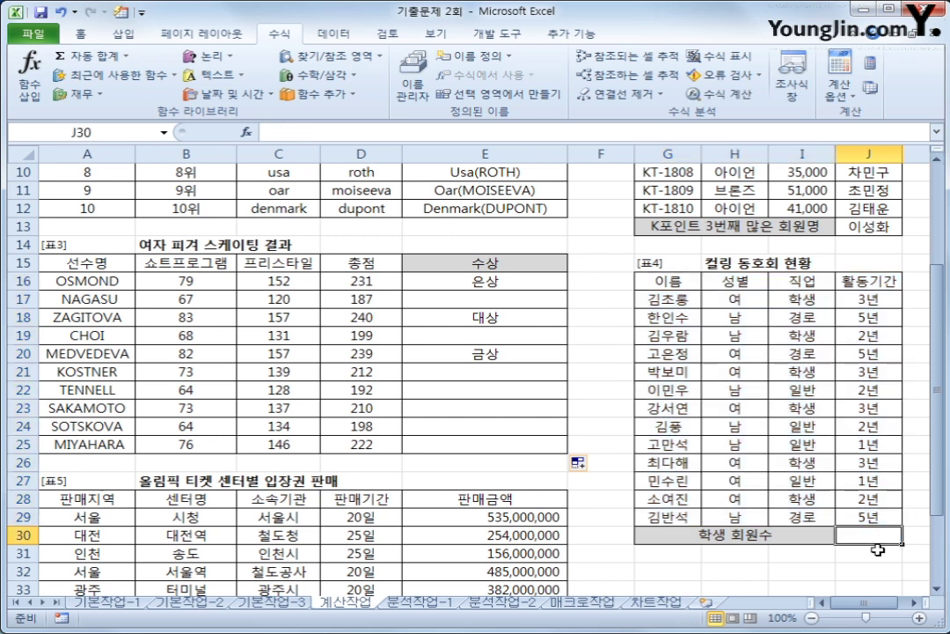
type("=")
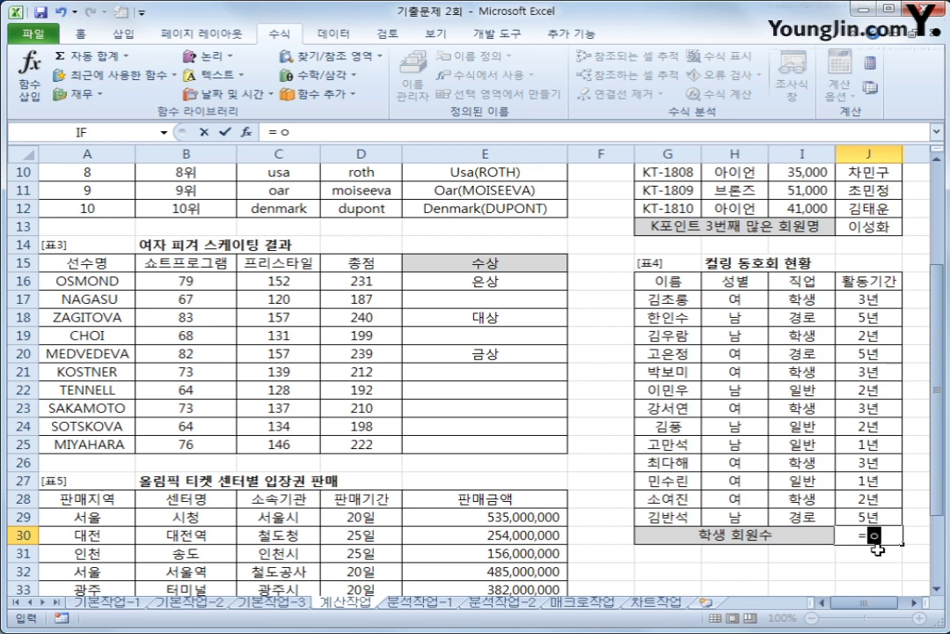
type("d")
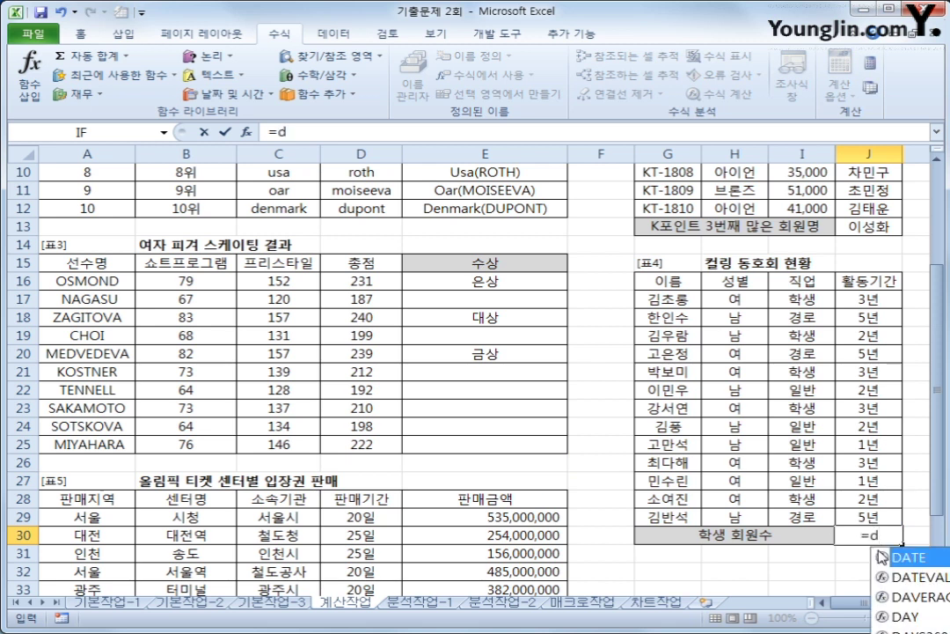
type("c")
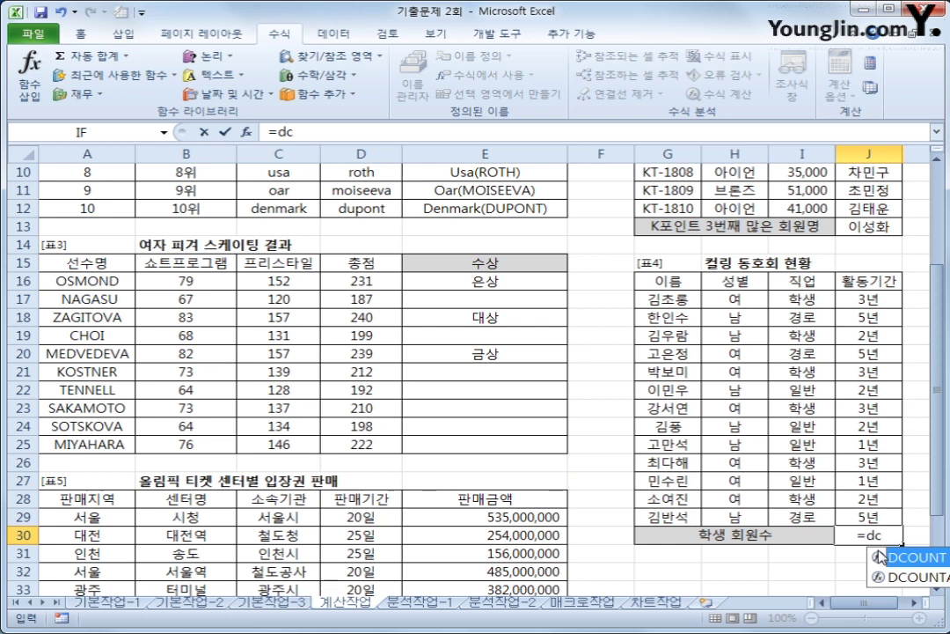
key("Down")
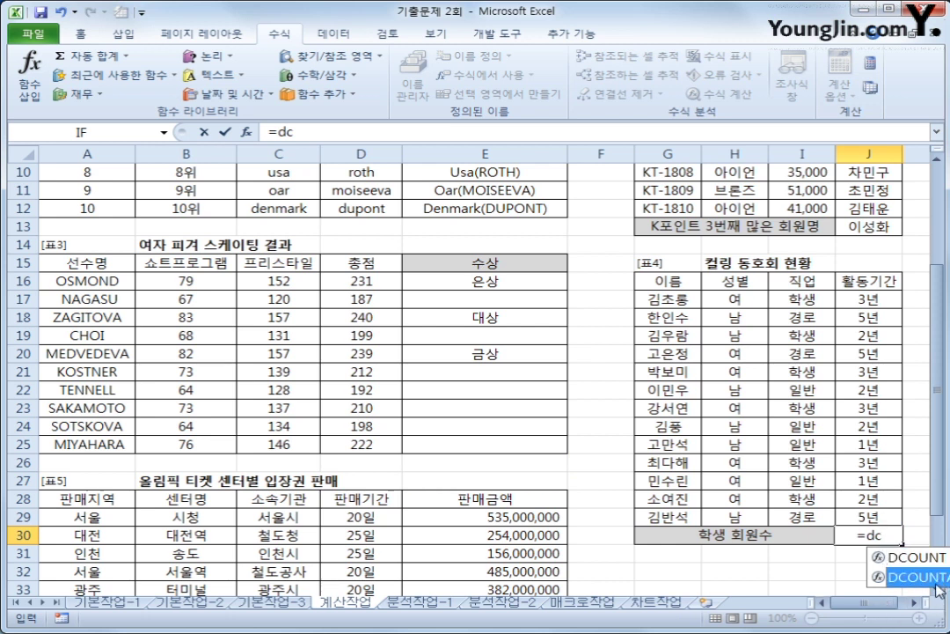
double_click(913, 577)
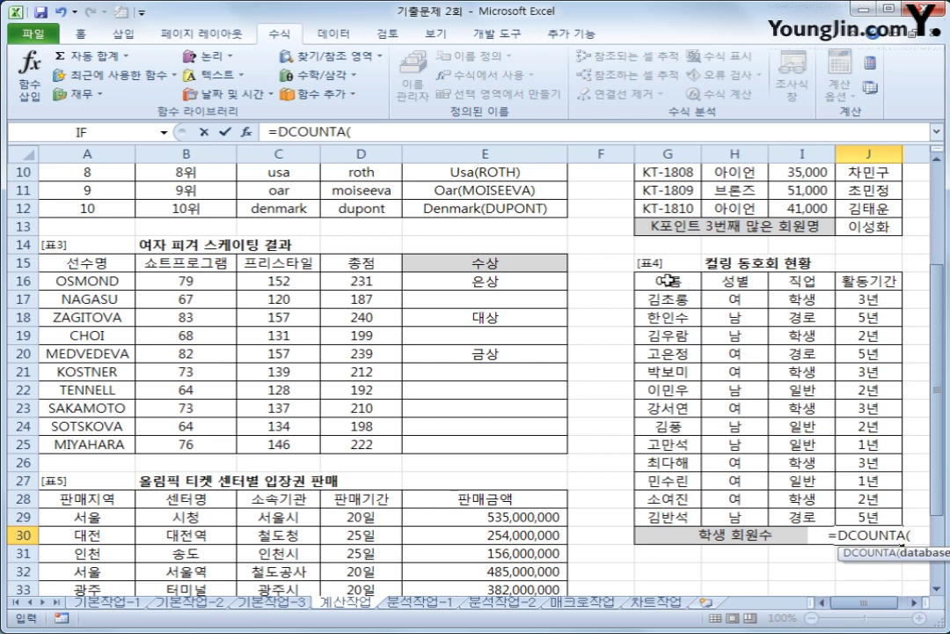
left_click_drag(655, 281, 871, 516)
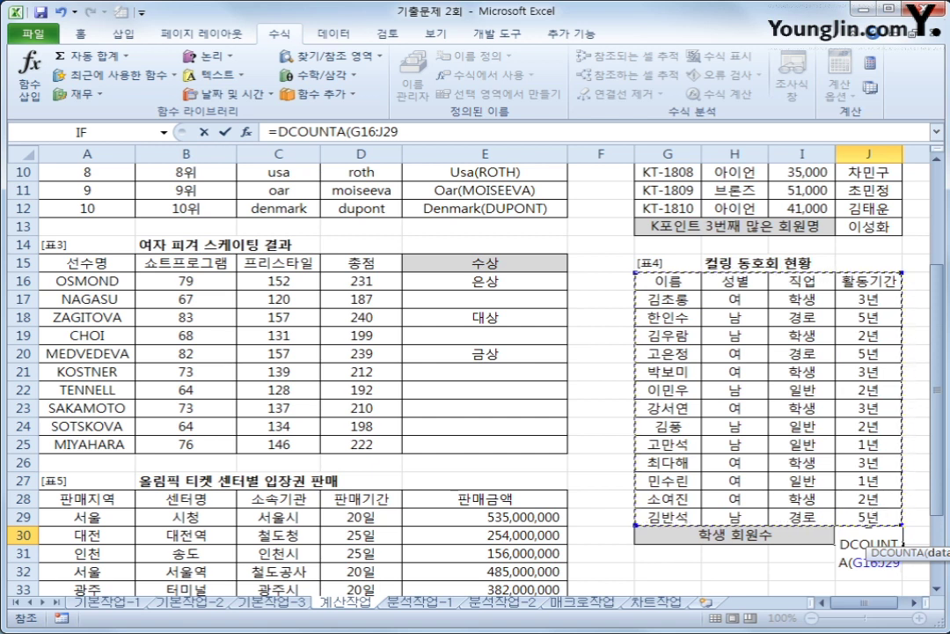
type(",")
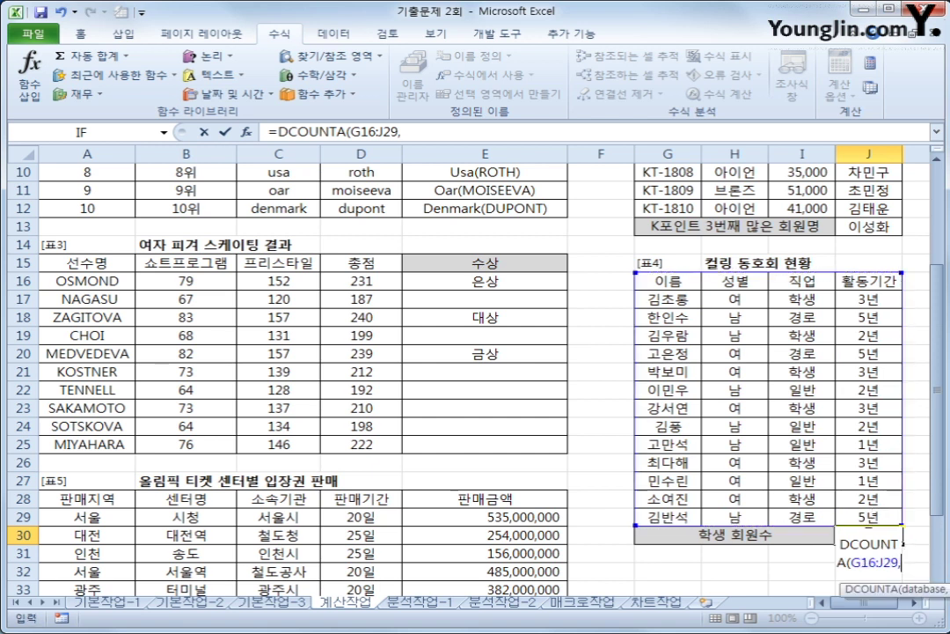
Complete the DCOUNTA formula with the 활동기간 header J16 as the field and I16:I17 as the criteria.
left_click(895, 280)
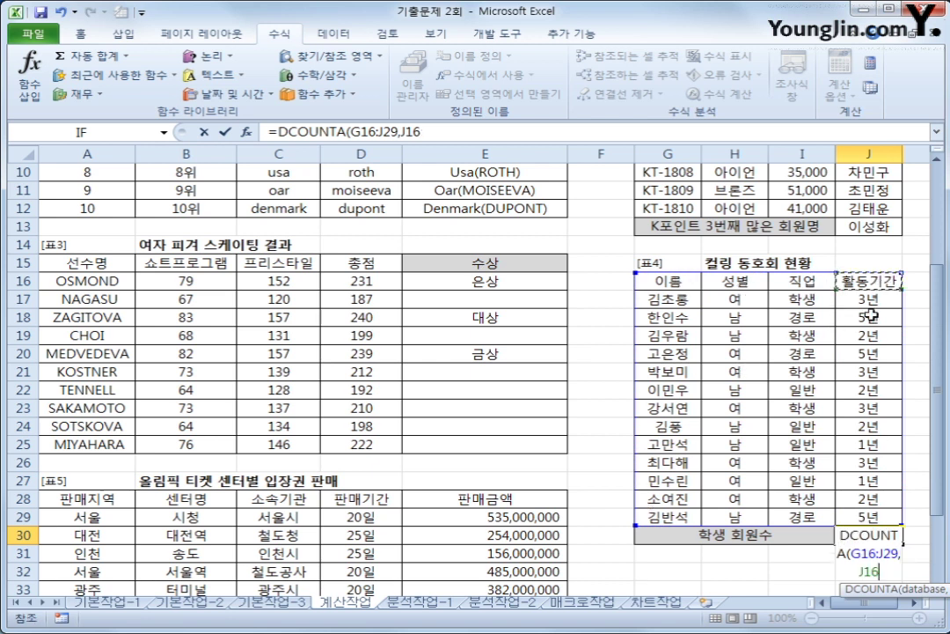
left_click(807, 280)
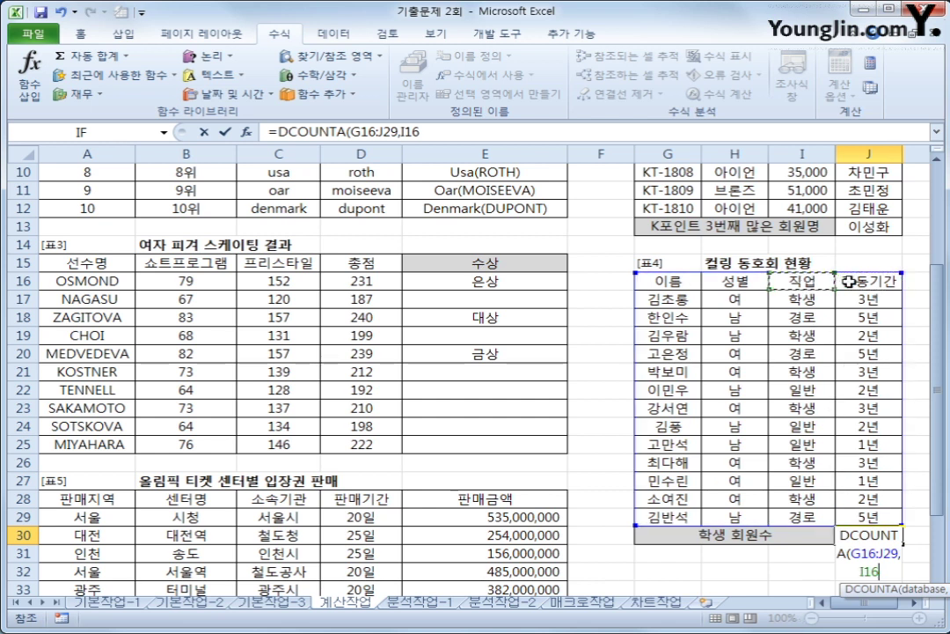
left_click(850, 280)
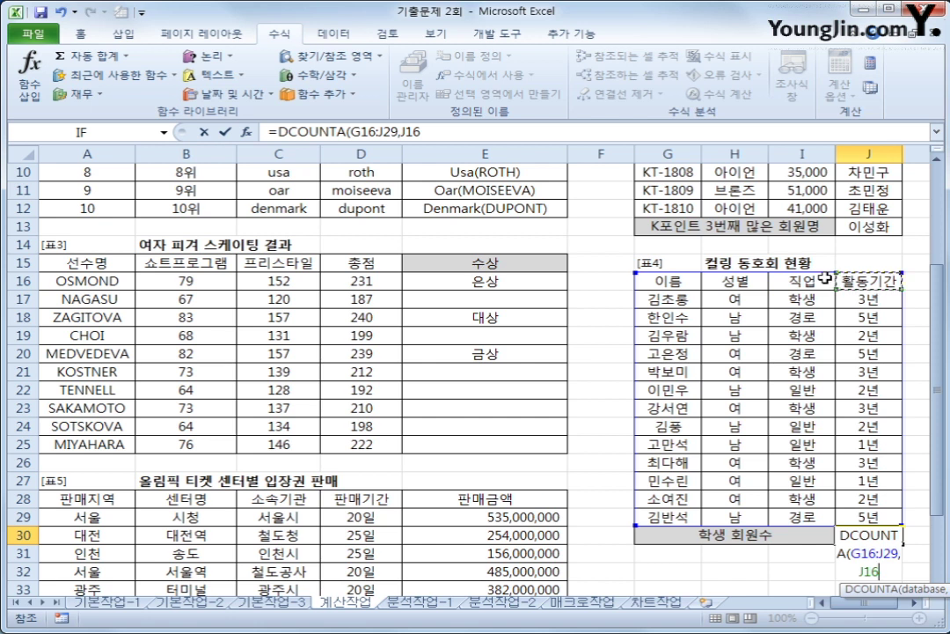
type(",")
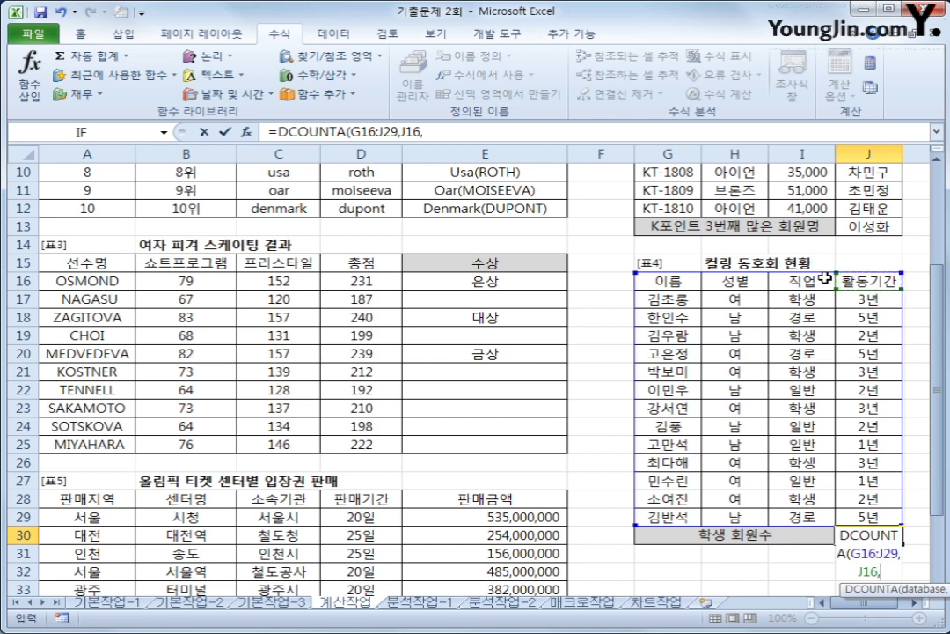
left_click_drag(808, 280, 810, 291)
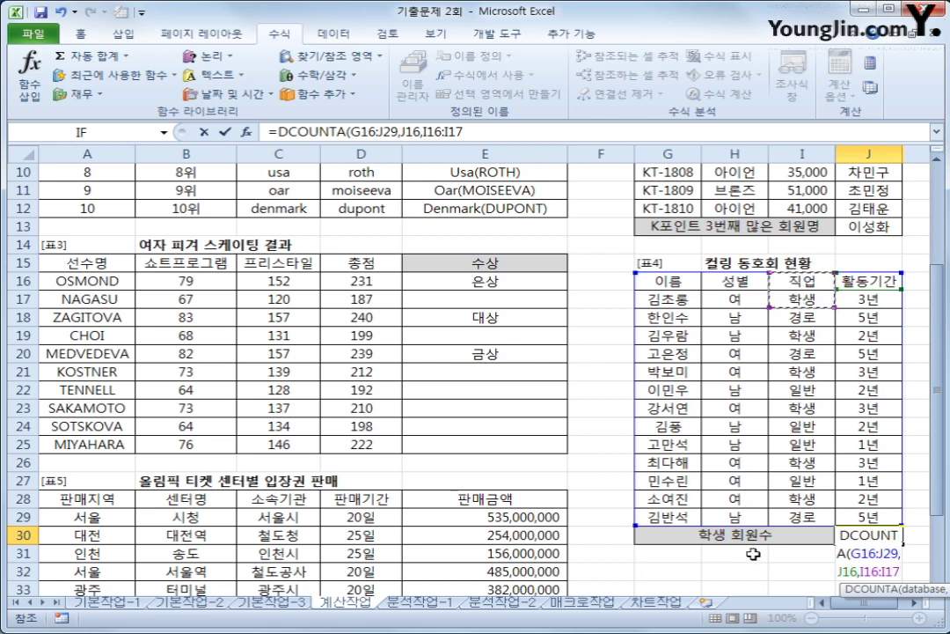
type(")")
key("Return")
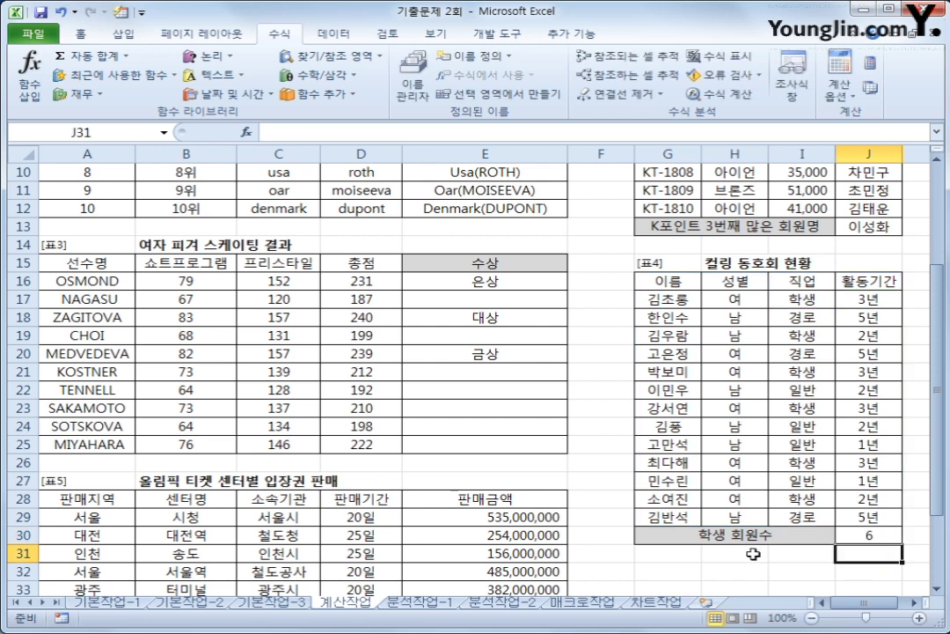
Select every 학생 entry in the 직업 column of [표4] to check their count against the J30 formula.
left_click(802, 299)
left_click(803, 335, "ctrl")
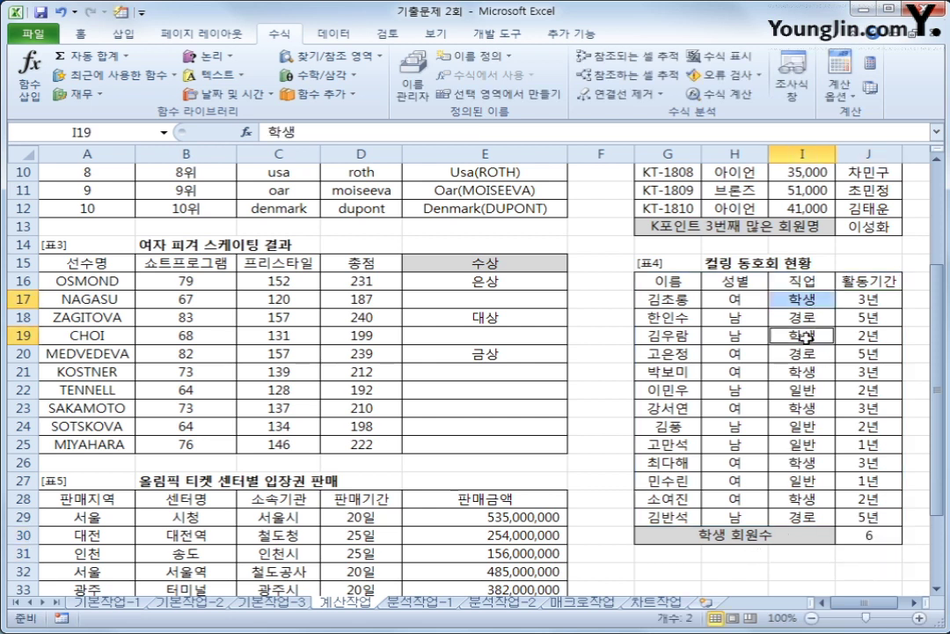
left_click(802, 372, "ctrl")
left_click(802, 408, "ctrl")
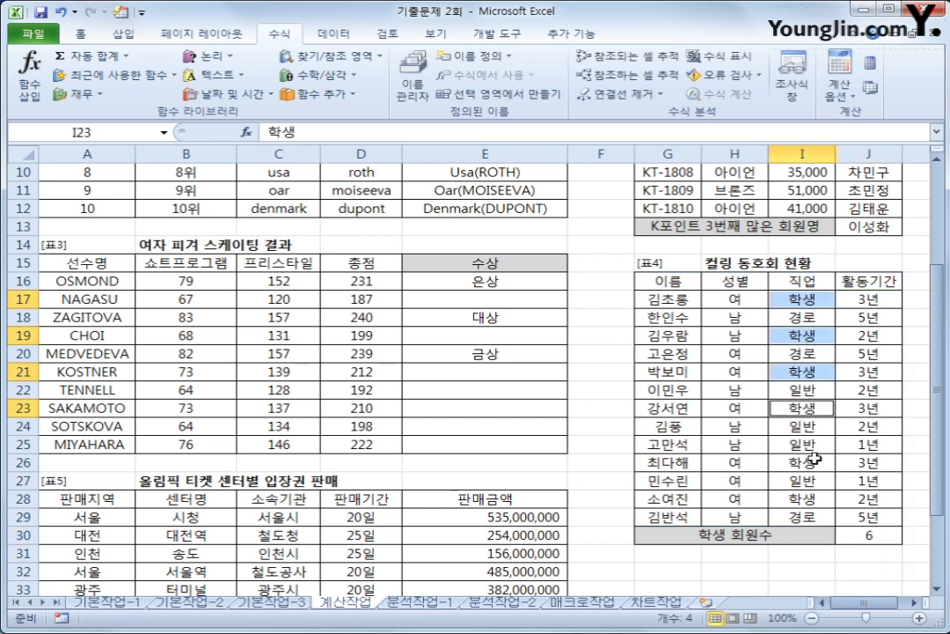
left_click(815, 459, "ctrl")
left_click(804, 498, "ctrl")
left_click(856, 537)
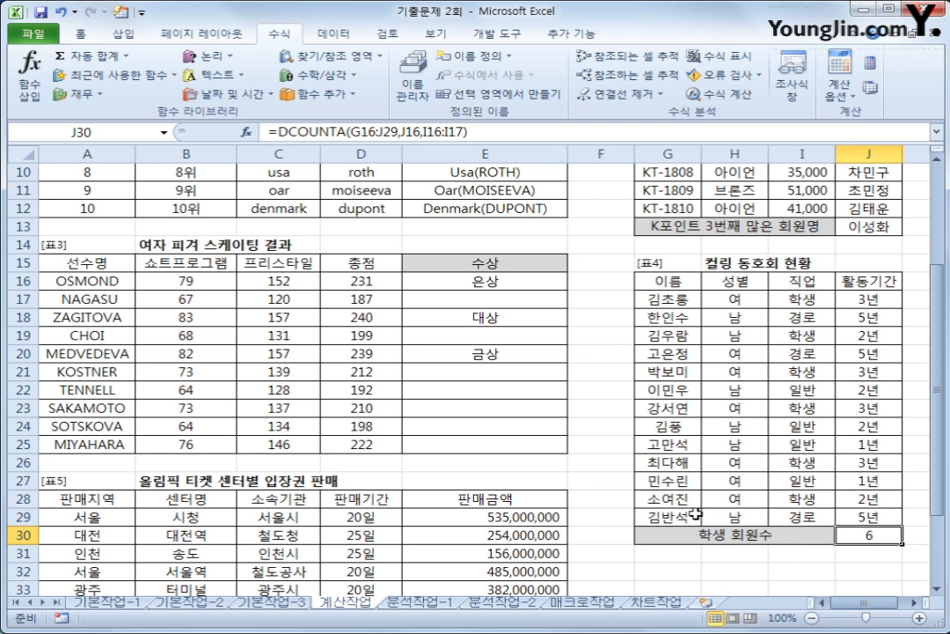
Begin an AVERAGEIF formula in E38, the 서울지역 판매금액 평균 cell of [표5], with A29:A37 as the range.
scroll(686, 505, "down", 3)
left_click(525, 521)
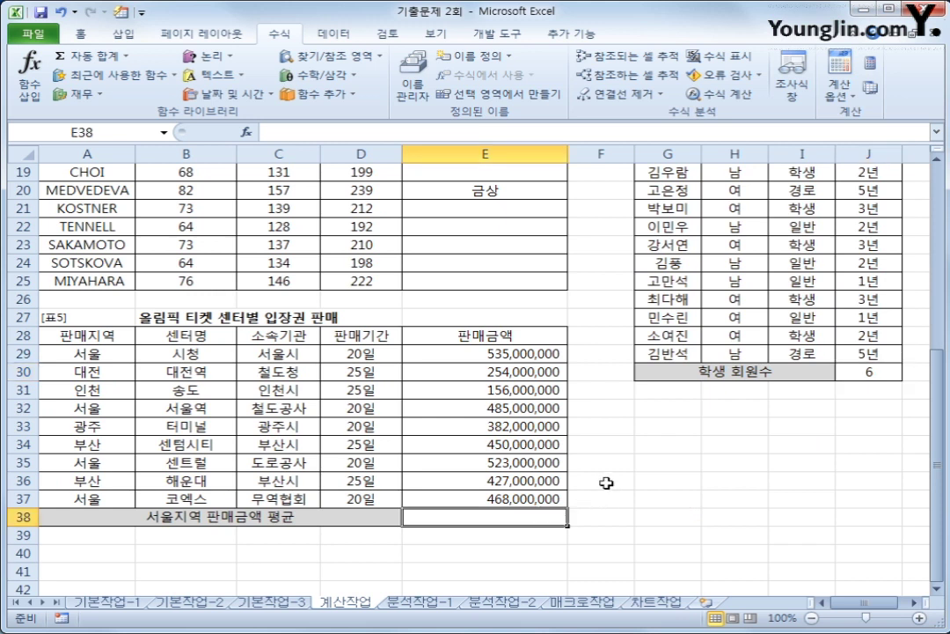
left_click(117, 354)
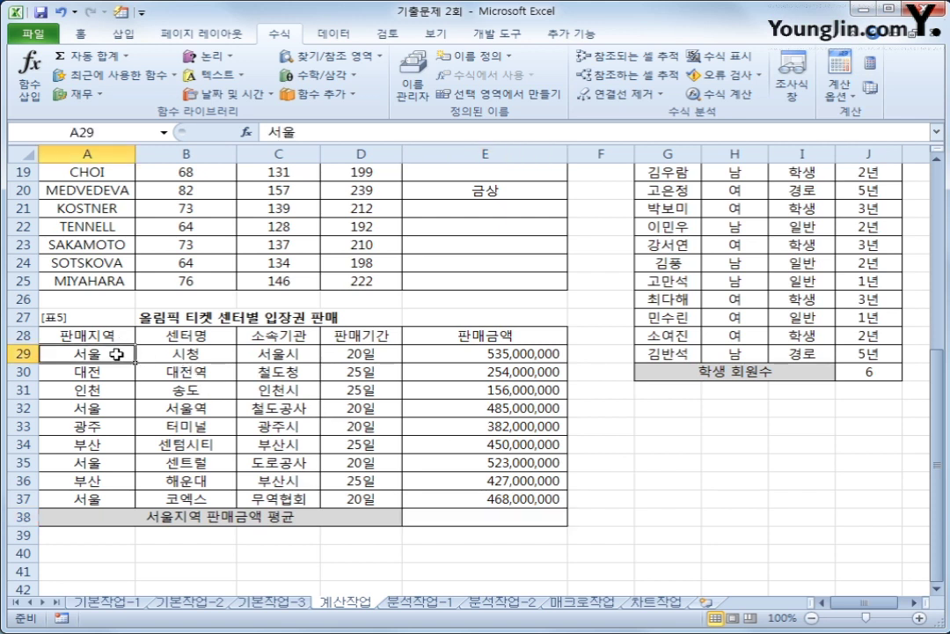
left_click(428, 357)
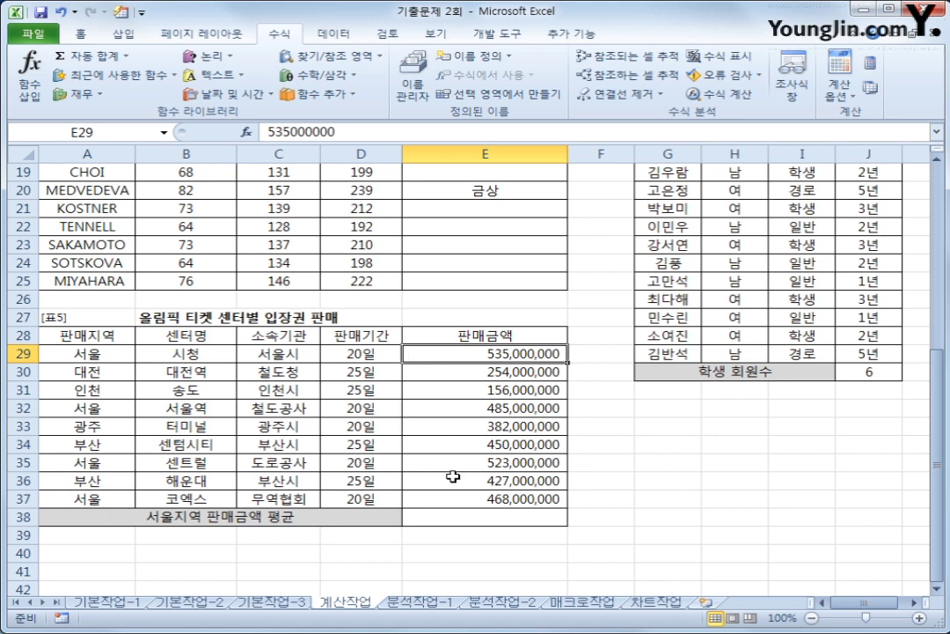
left_click(458, 518)
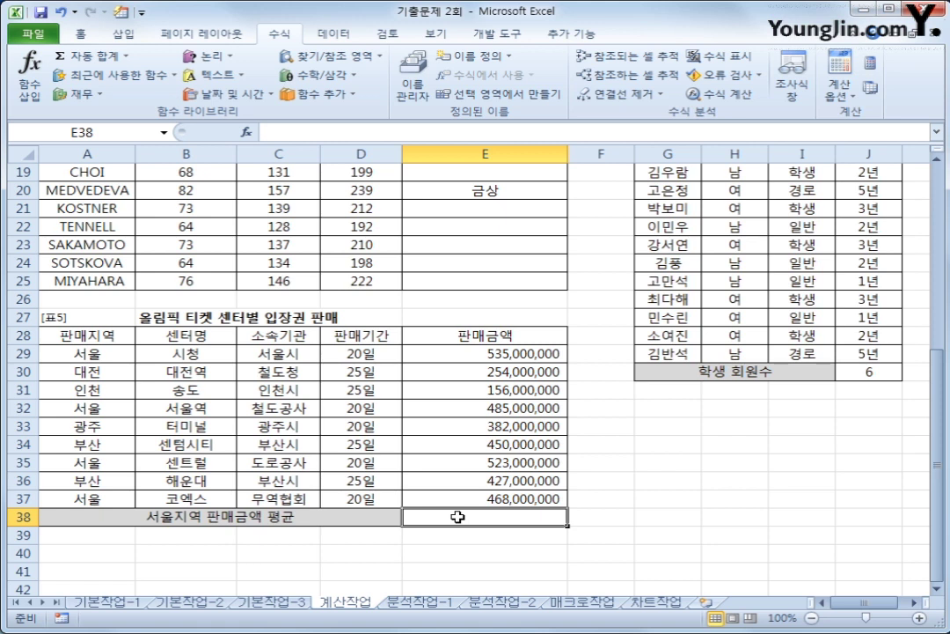
type("=a")
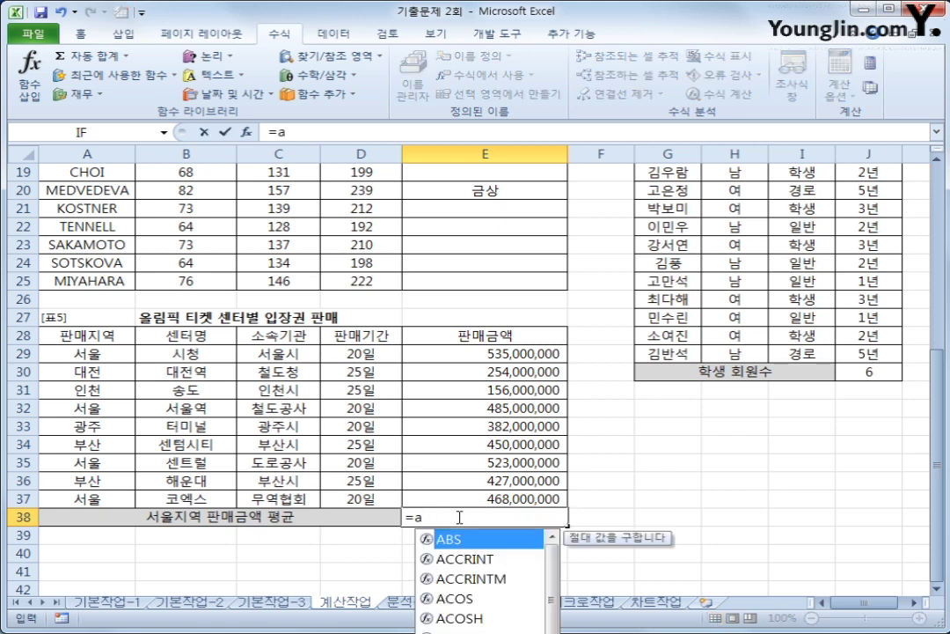
type("v")
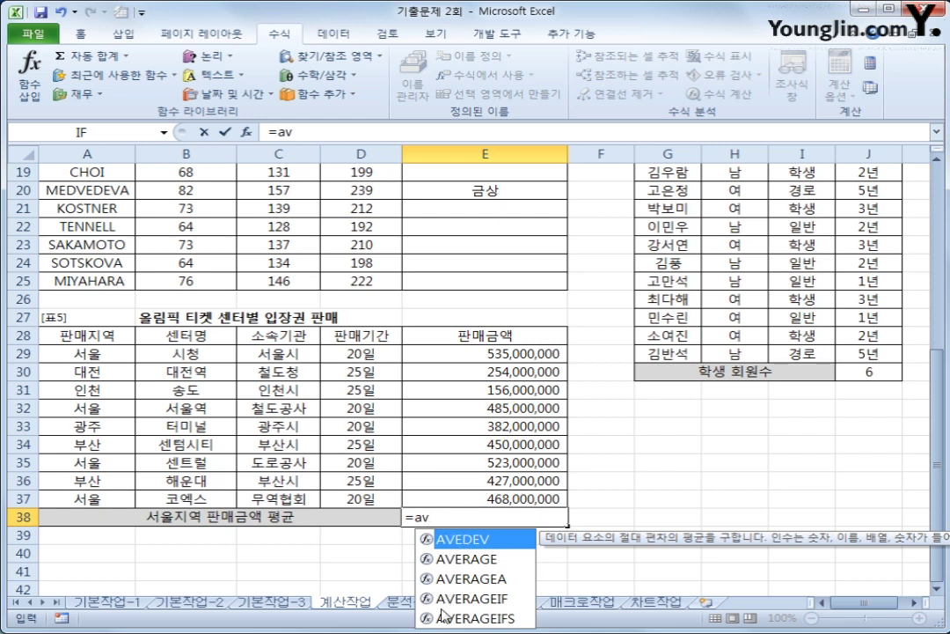
left_click(479, 600)
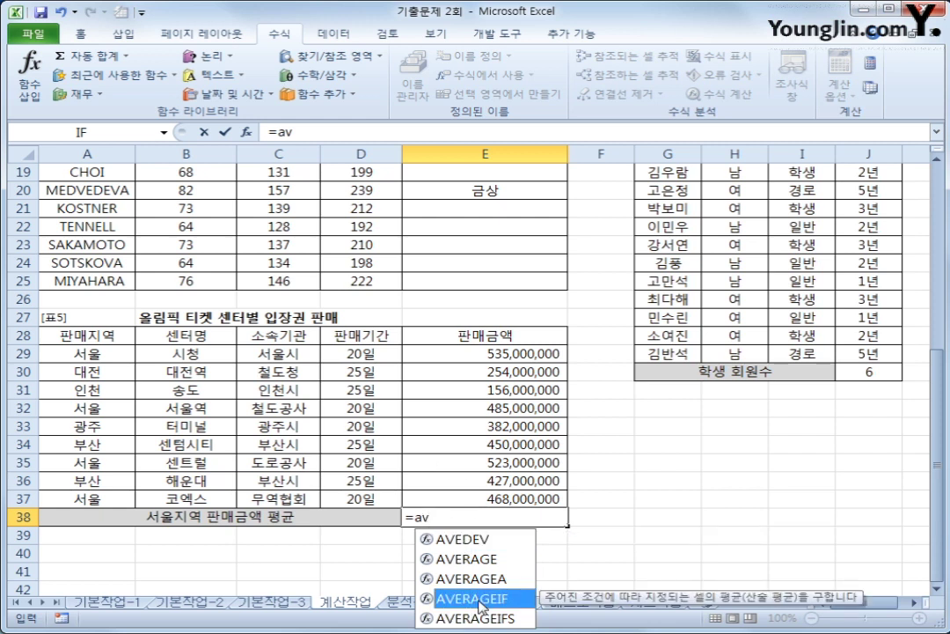
double_click(480, 600)
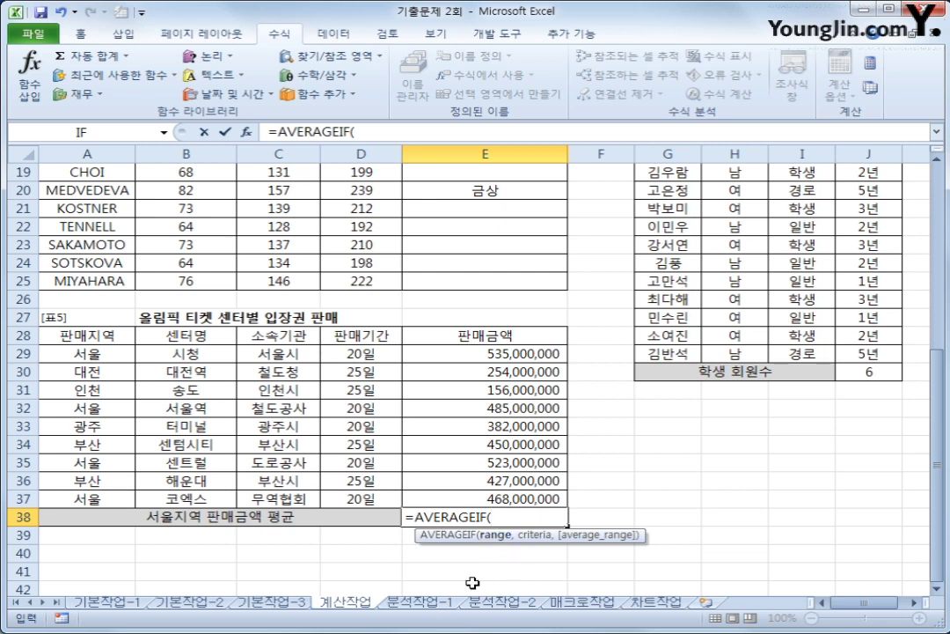
left_click_drag(88, 353, 95, 498)
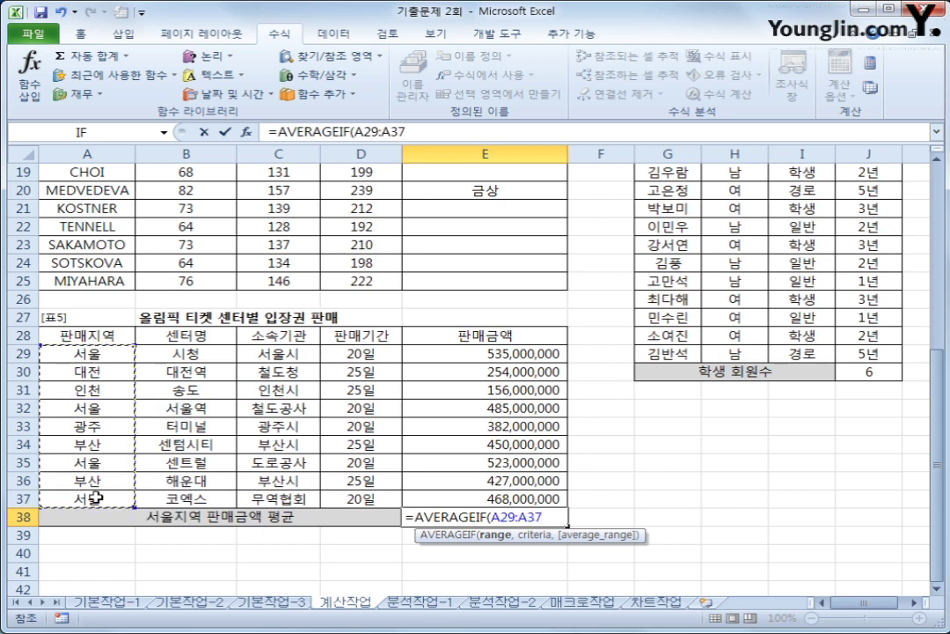
type(",")
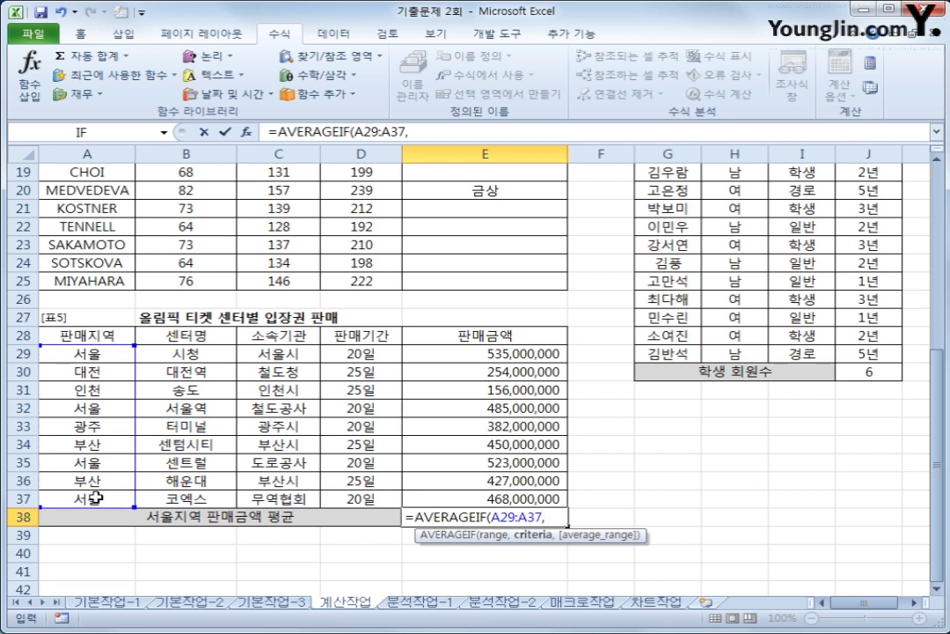
Complete the AVERAGEIF formula in E38 with "서울" as the criteria and E29:E37 as the average range.
type("\"")
type("tj")
key("BackSpace")
key("BackSpace")
type("서울\",")
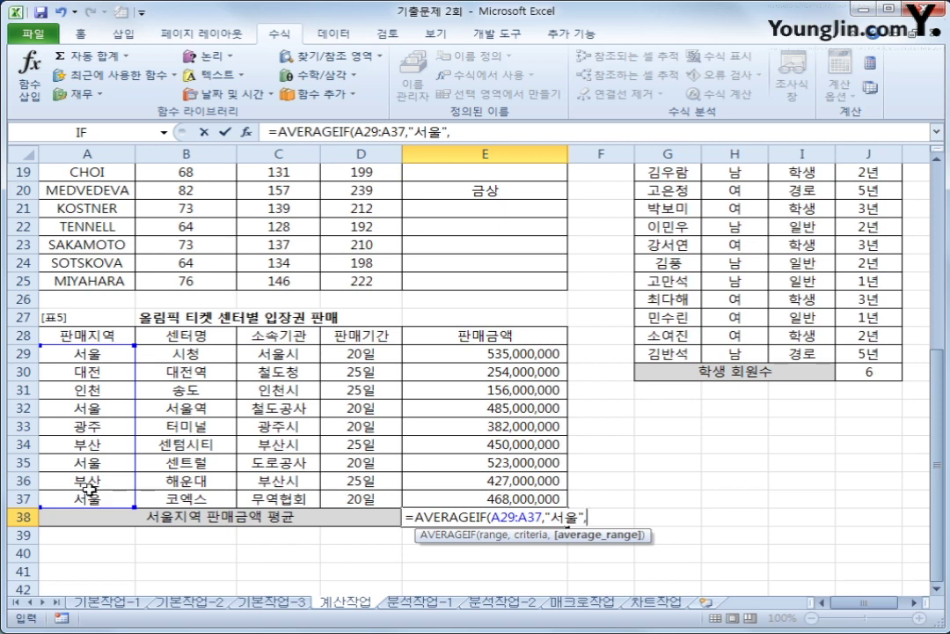
left_click_drag(482, 353, 491, 498)
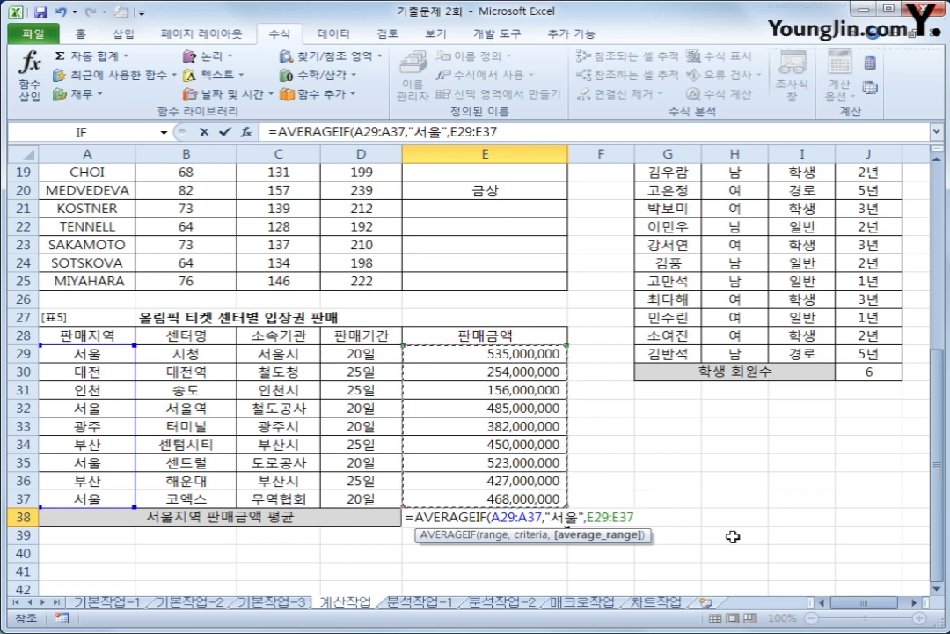
key("Return")
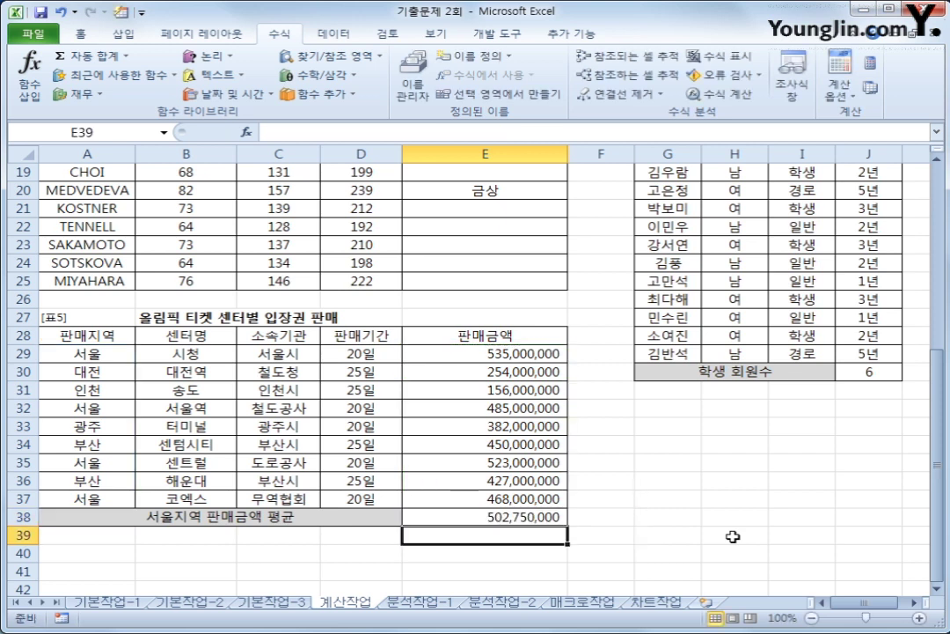
key("Up")
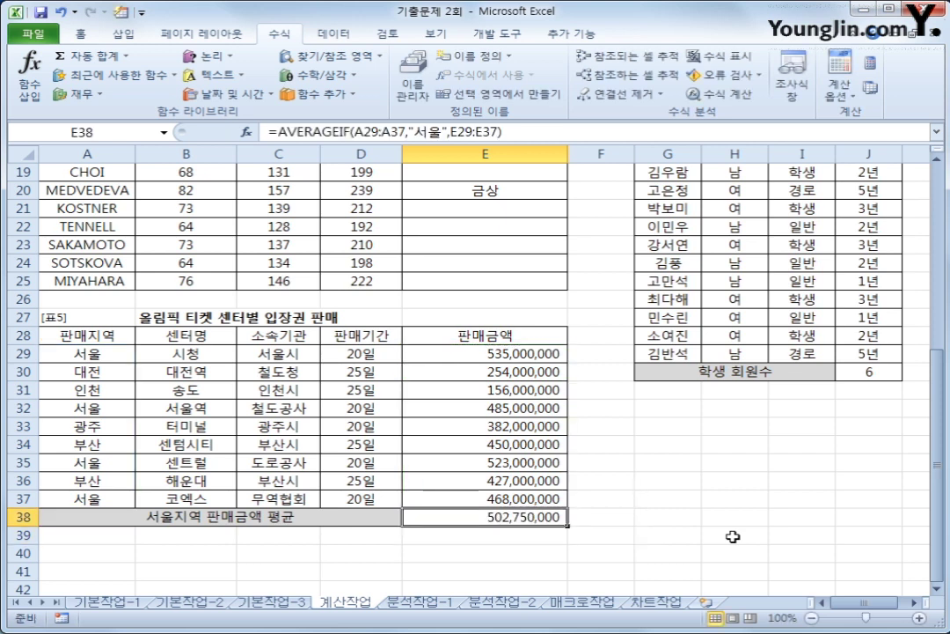
Select the 판매금액 cells of all 서울 rows in [표5] to check their average against the E38 formula.
left_click(528, 354)
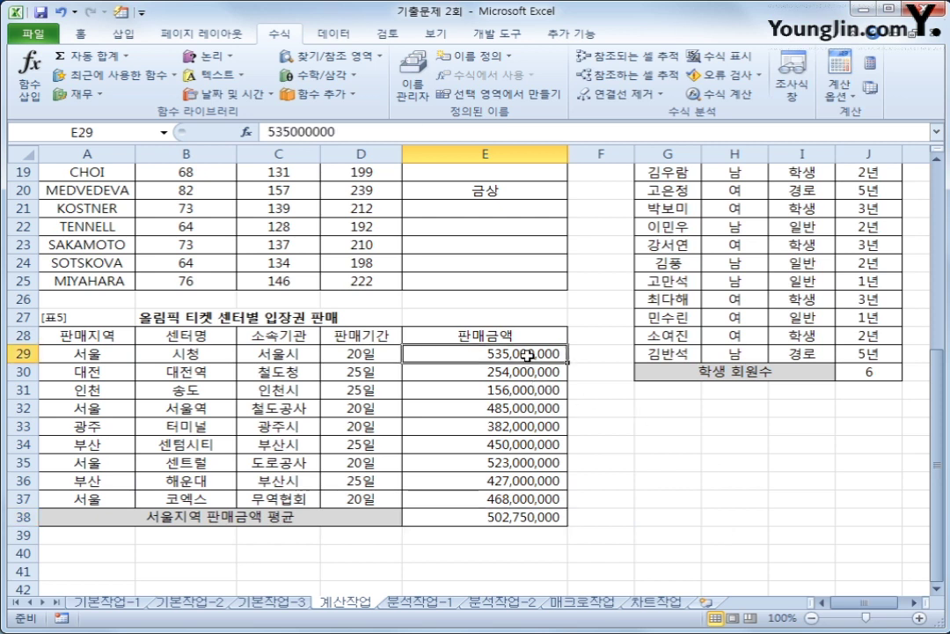
left_click(534, 409, "ctrl")
left_click(506, 462, "ctrl")
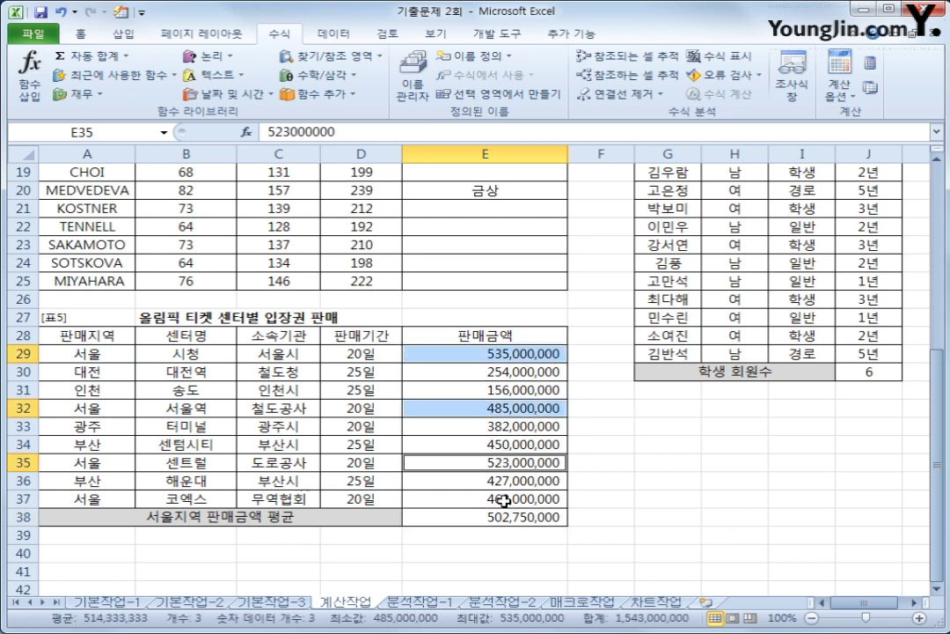
left_click(504, 499, "ctrl")
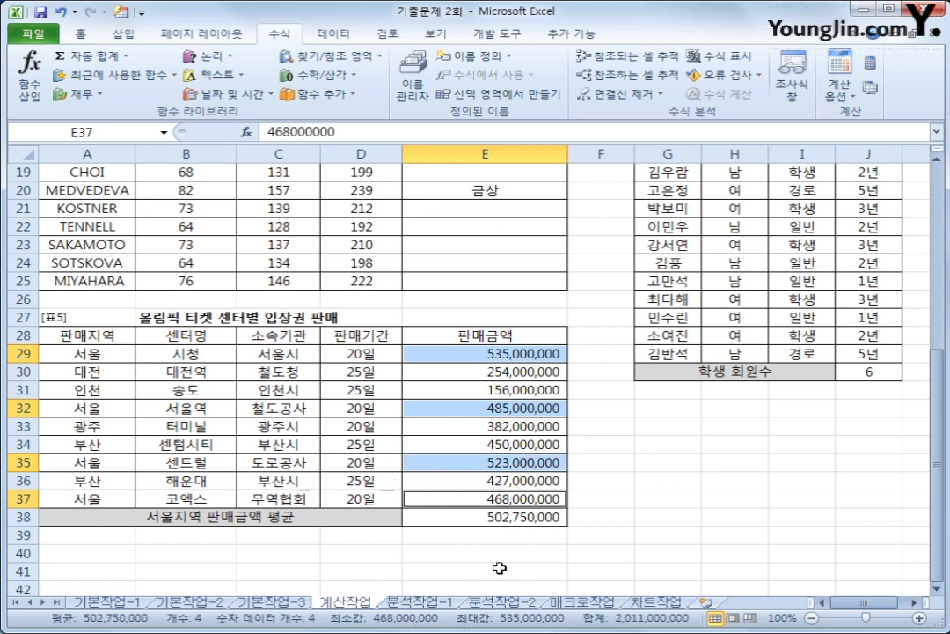
left_click(679, 560)
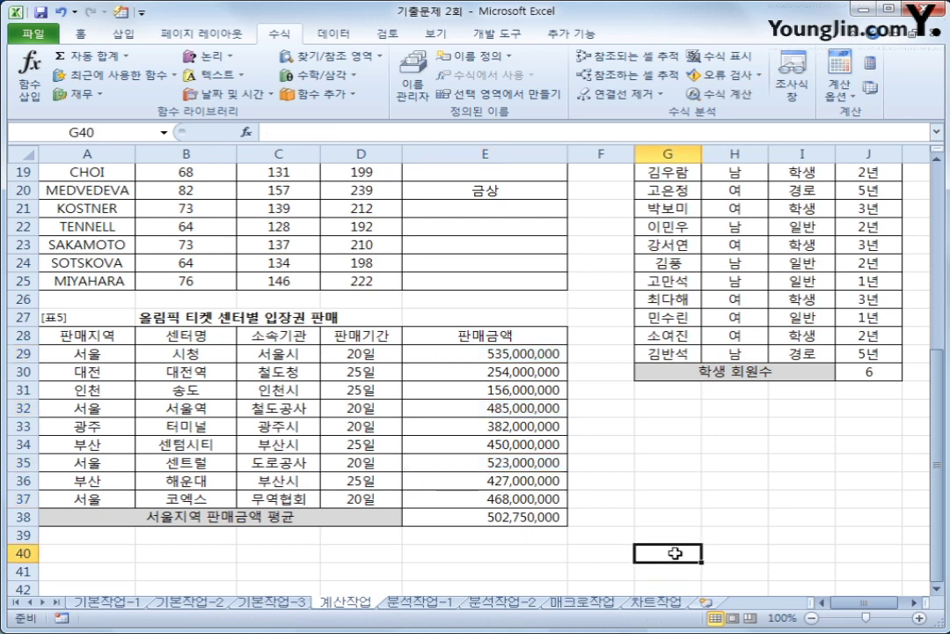
scroll(674, 553, "up", 2)
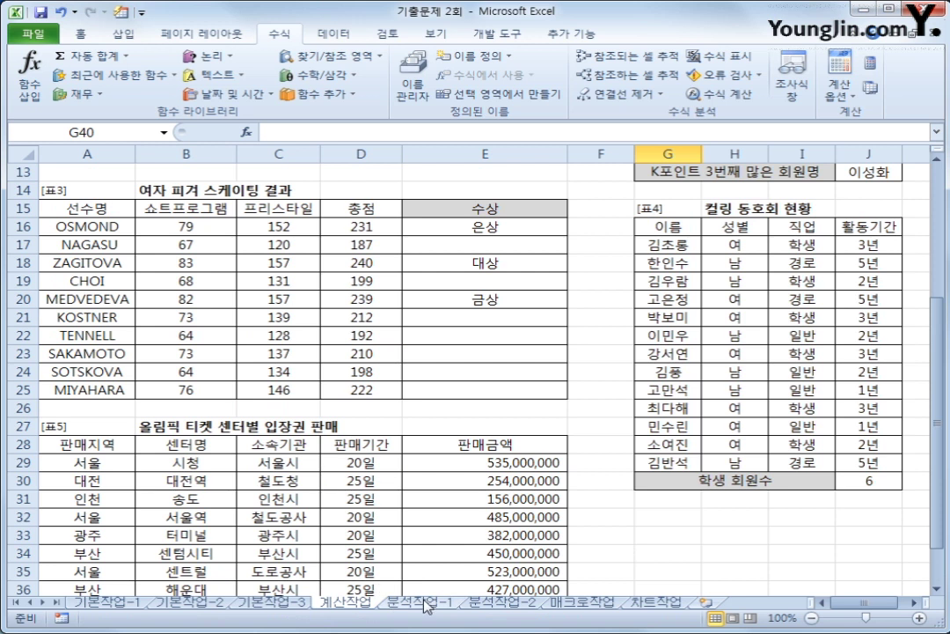
scroll(433, 583, "down", 2)
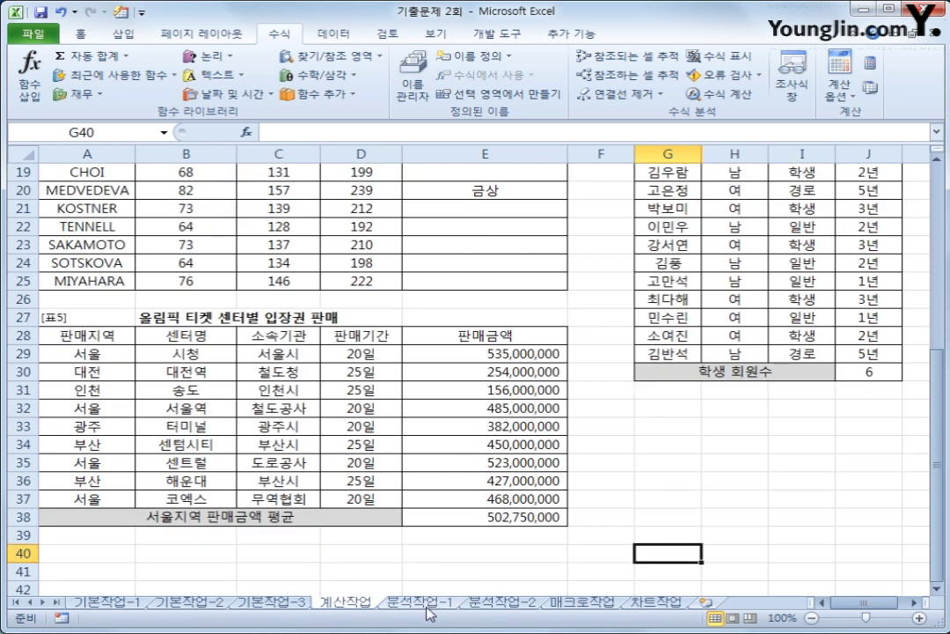
On the 분석작업-1 sheet, insert a pivot table from the data in A3:F23, placed in the existing worksheet at H3.
left_click(420, 601)
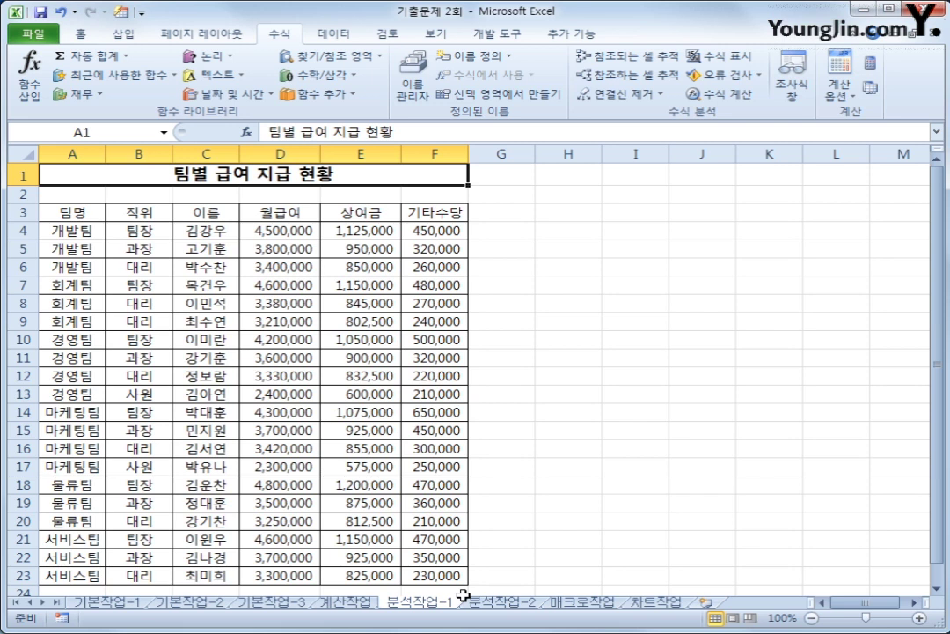
left_click(204, 302)
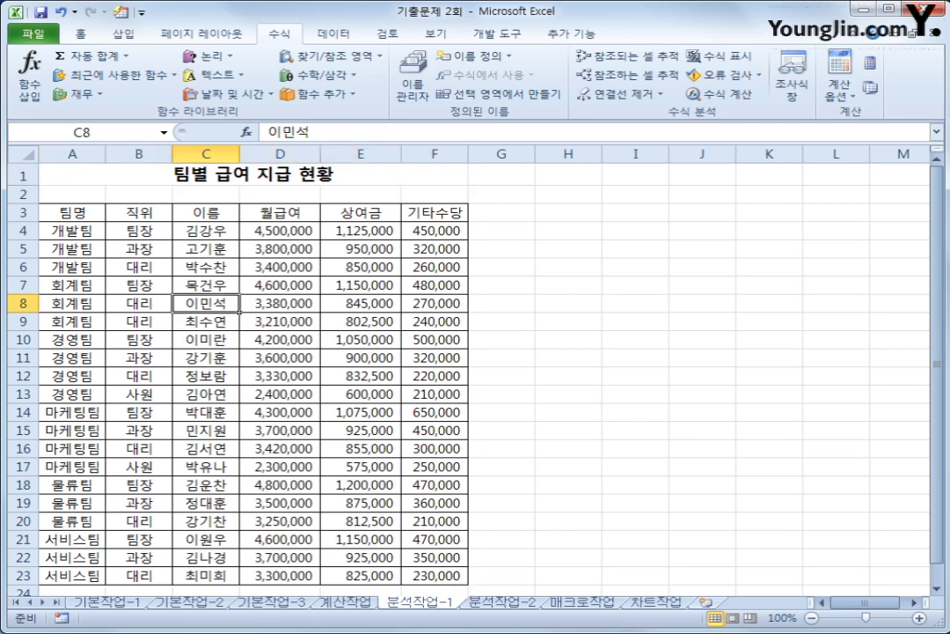
left_click(128, 39)
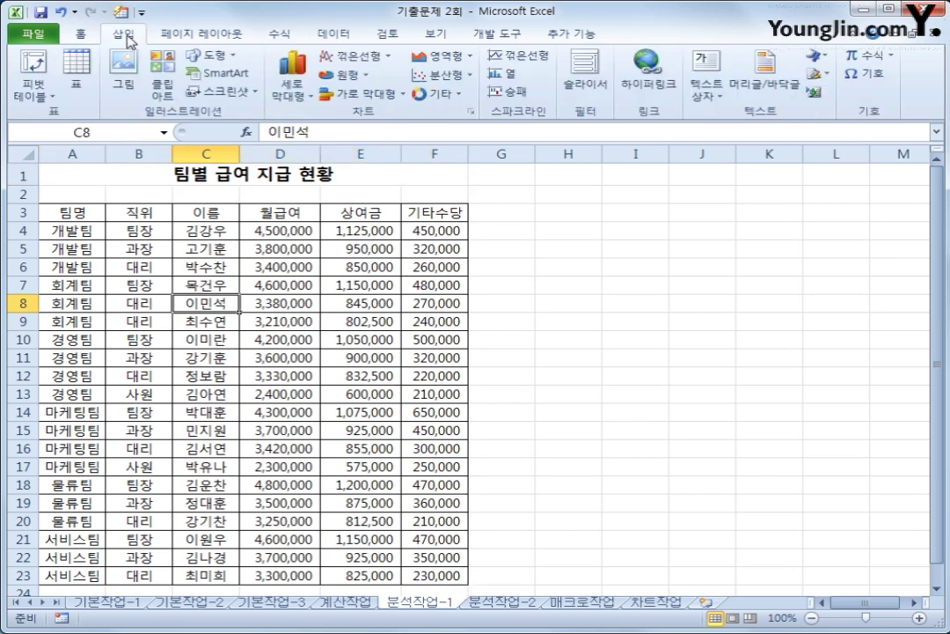
left_click(33, 62)
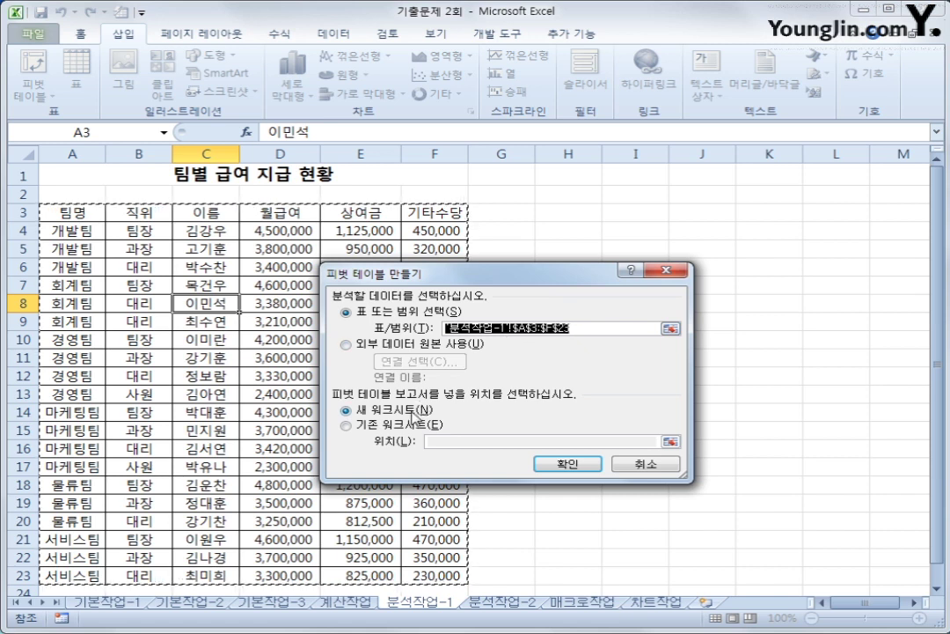
left_click(416, 427)
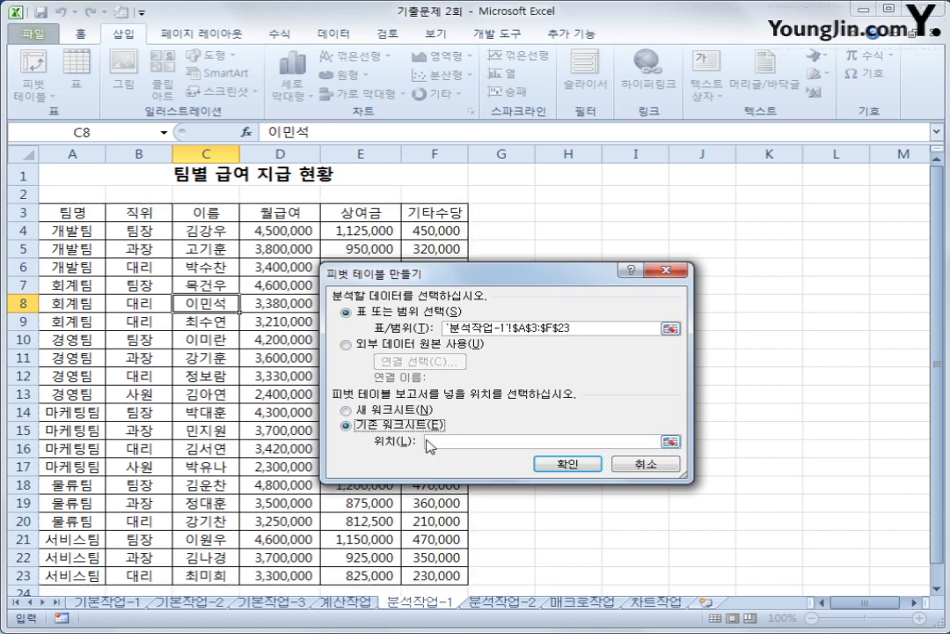
left_click(440, 445)
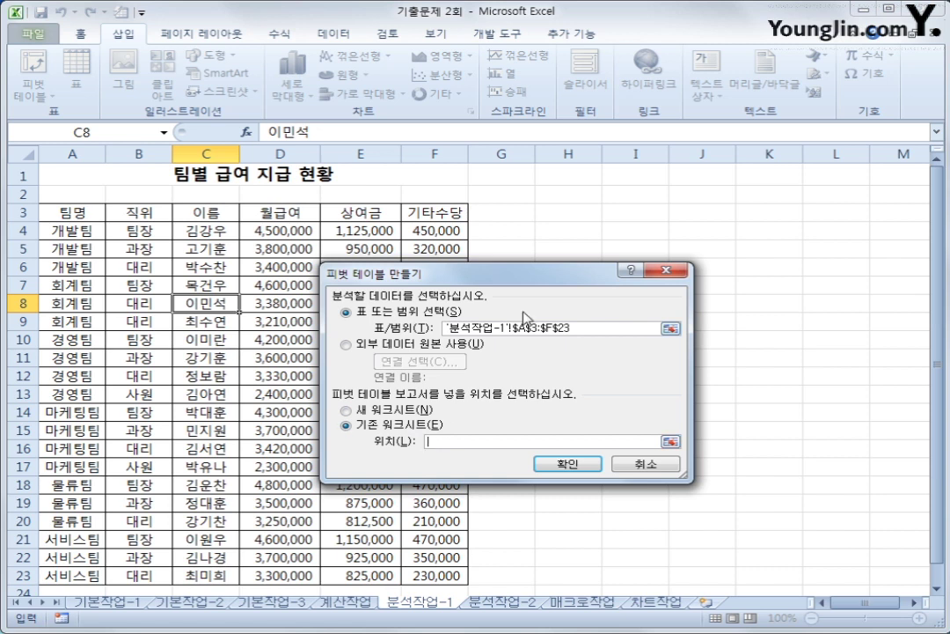
left_click(548, 211)
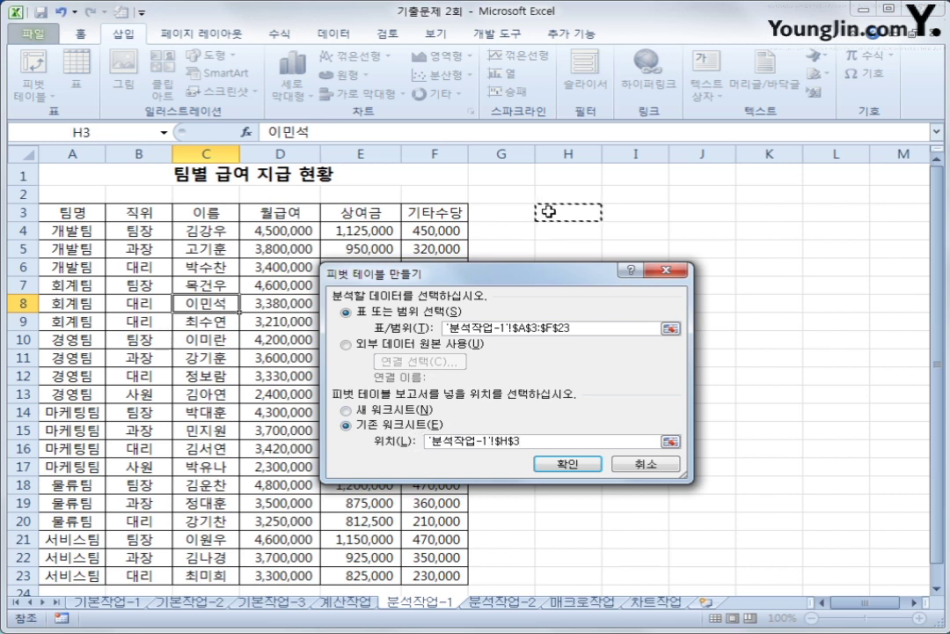
left_click(560, 466)
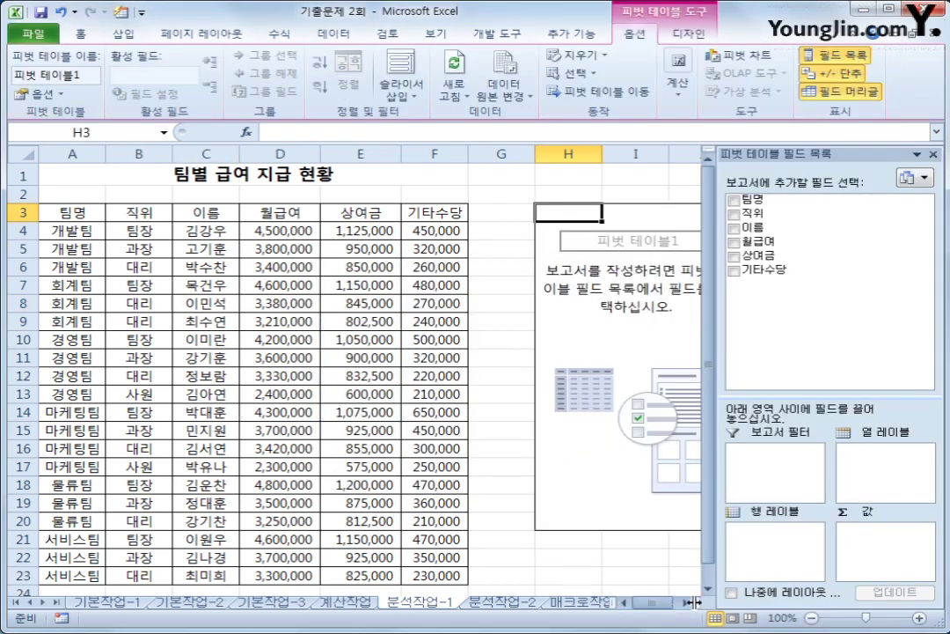
Add 팀명 to the pivot table's row labels and 월급여, 상여금 and 기타수당 as its values.
left_click(686, 602)
left_click(685, 603)
left_click(686, 603)
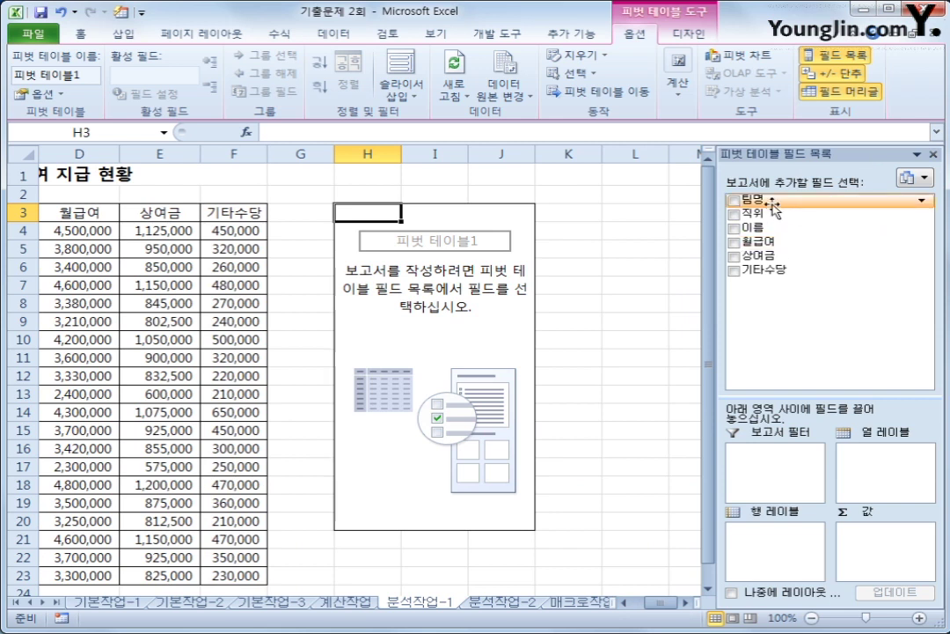
left_click_drag(771, 205, 781, 550)
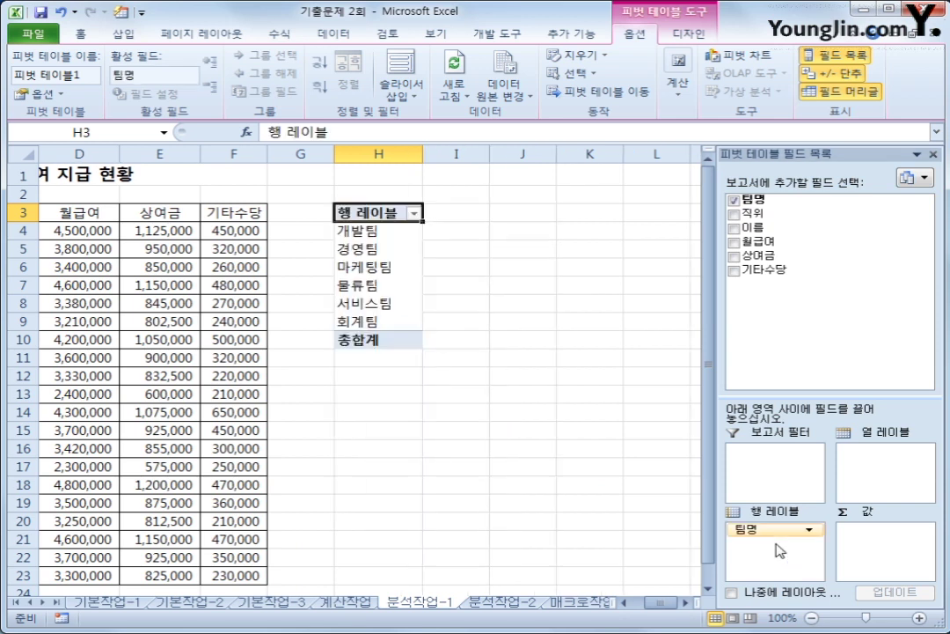
left_click_drag(745, 242, 880, 561)
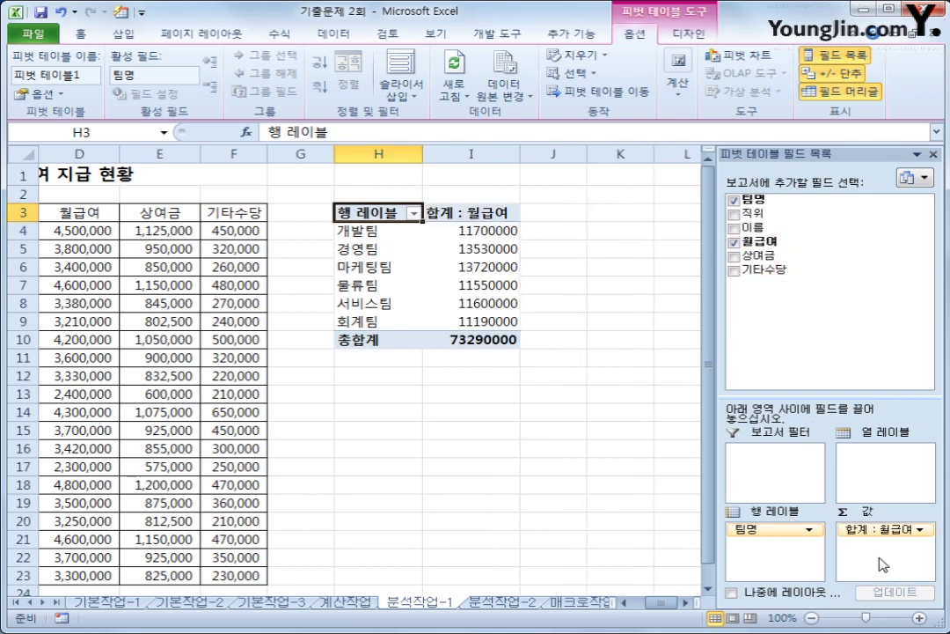
left_click_drag(746, 256, 880, 563)
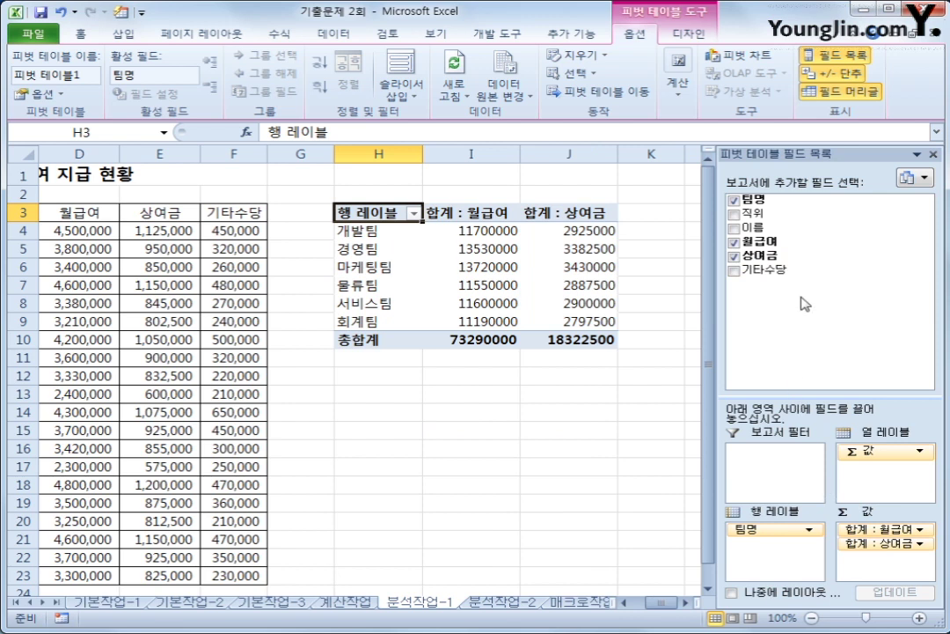
left_click_drag(762, 269, 888, 562)
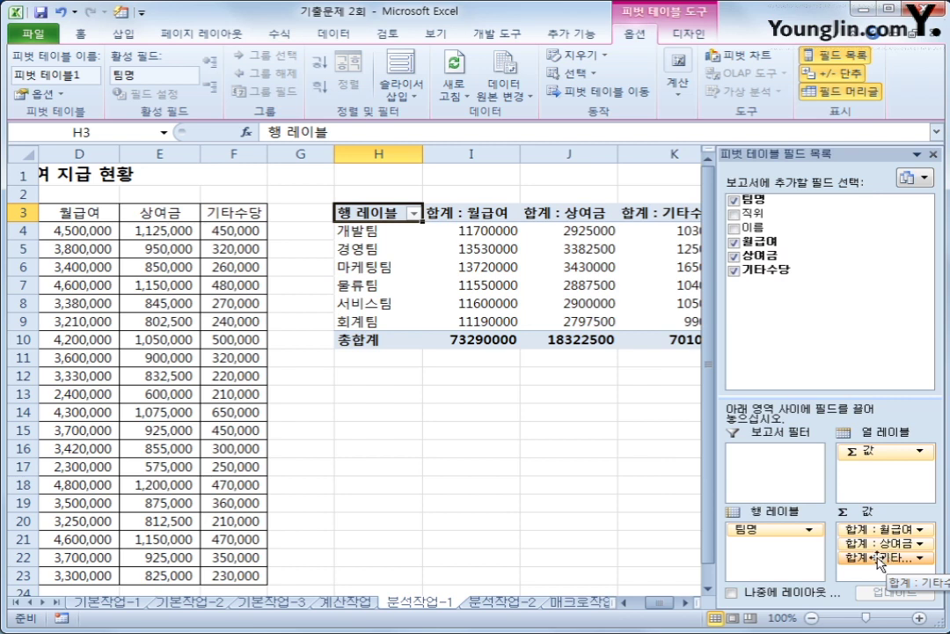
Summarize the pivot table's 월급여 value field by 평균.
left_click(684, 604)
left_click(684, 604)
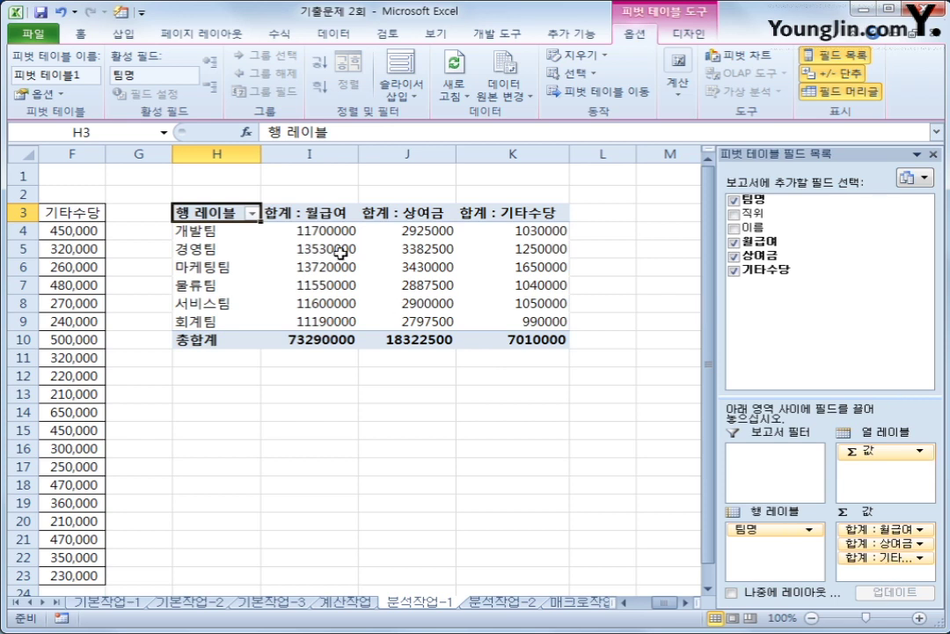
left_click(337, 212)
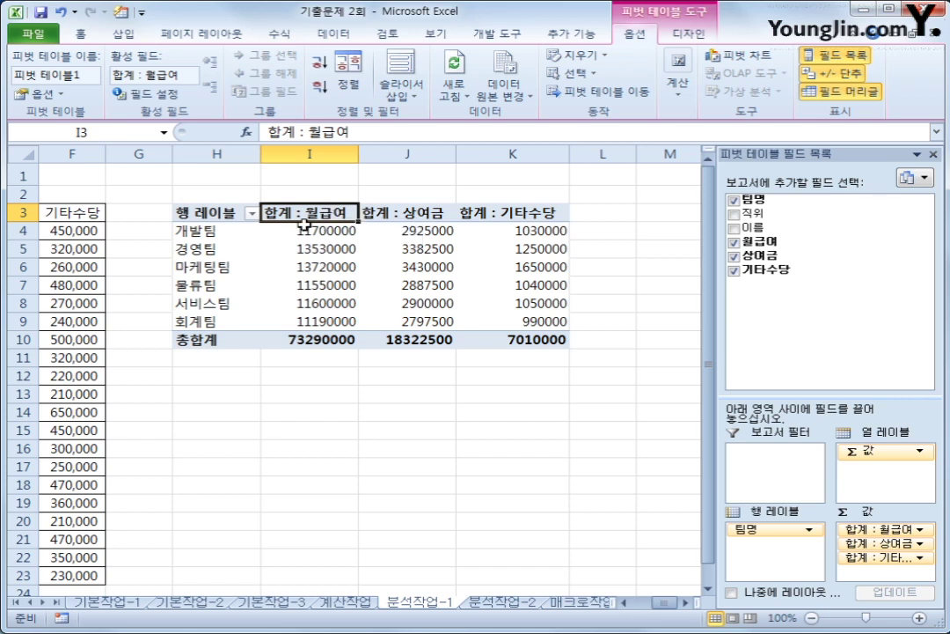
right_click(305, 217)
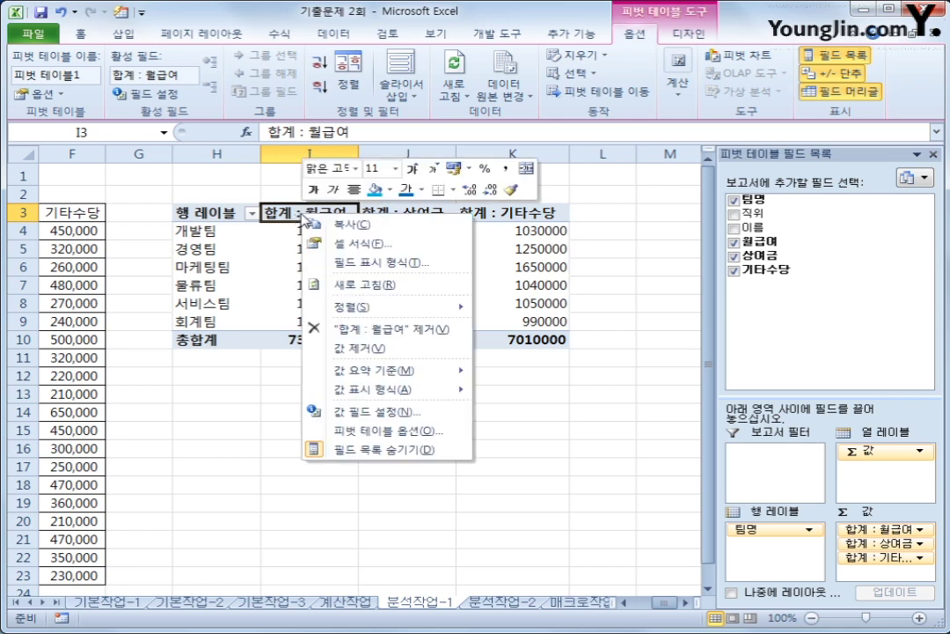
mouse_move(376, 377)
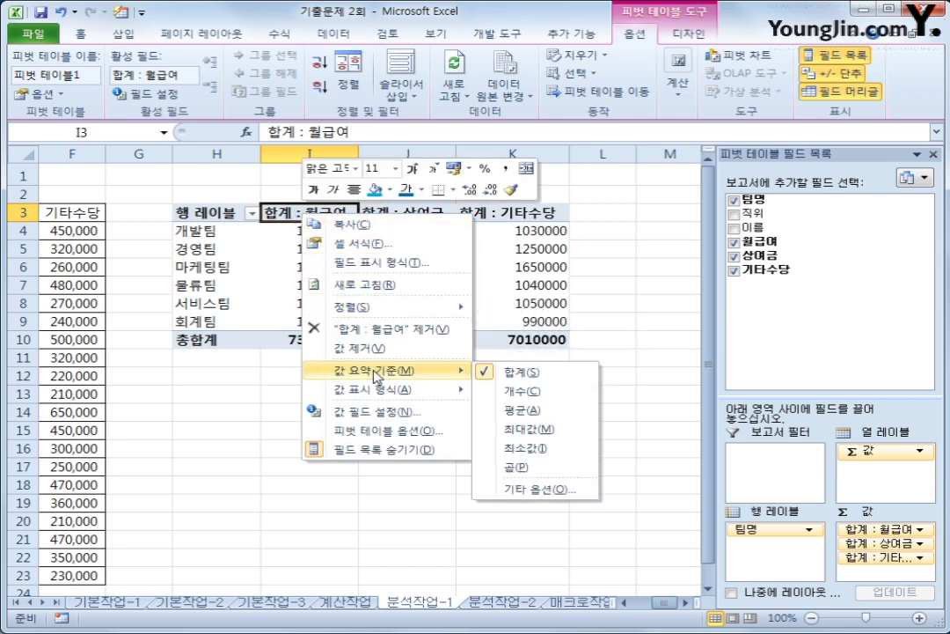
left_click(522, 410)
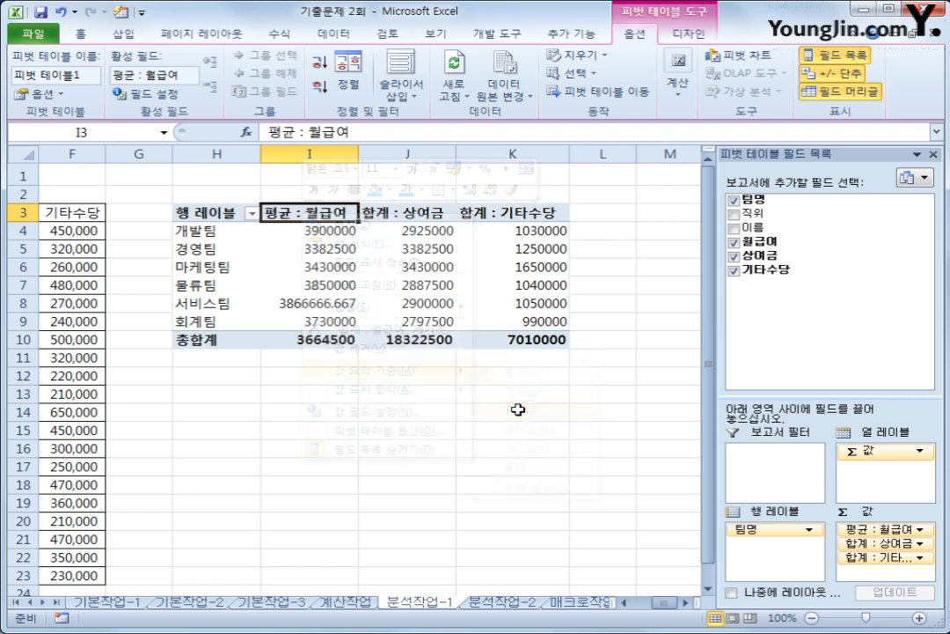
Summarize the pivot table's 상여금 and 기타수당 value fields by 평균.
left_click(398, 212)
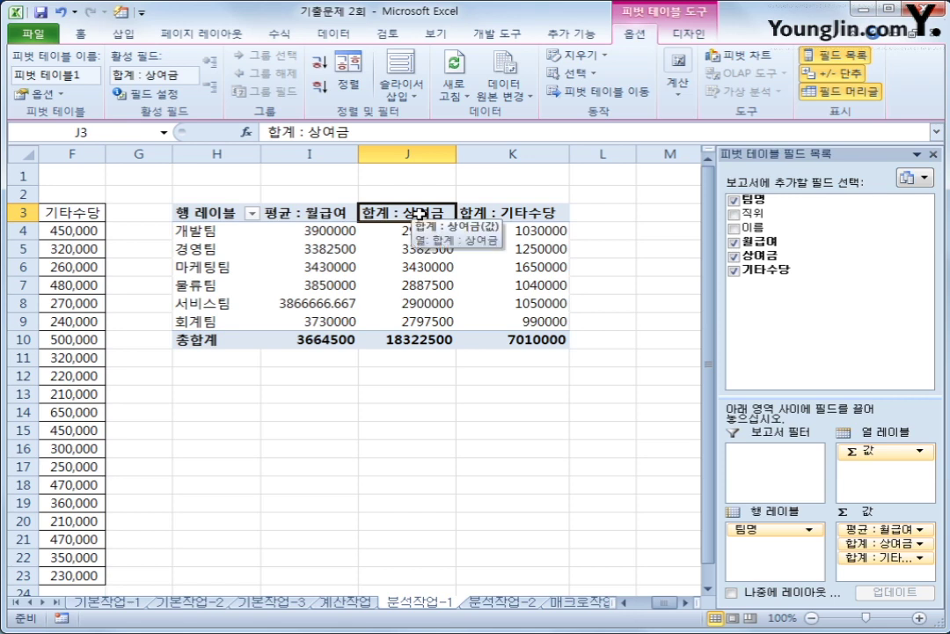
right_click(418, 213)
mouse_move(528, 371)
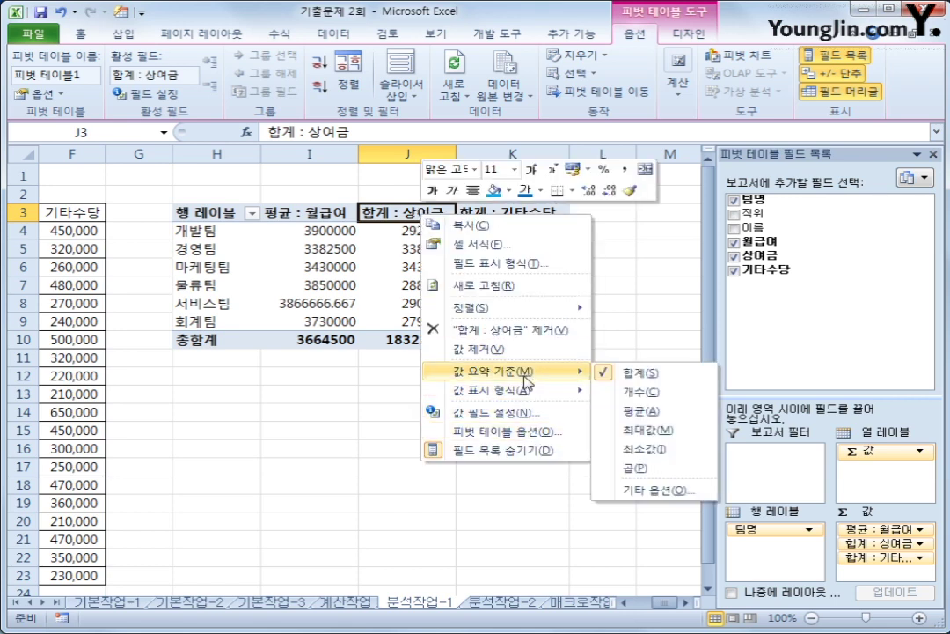
left_click(640, 417)
left_click(523, 214)
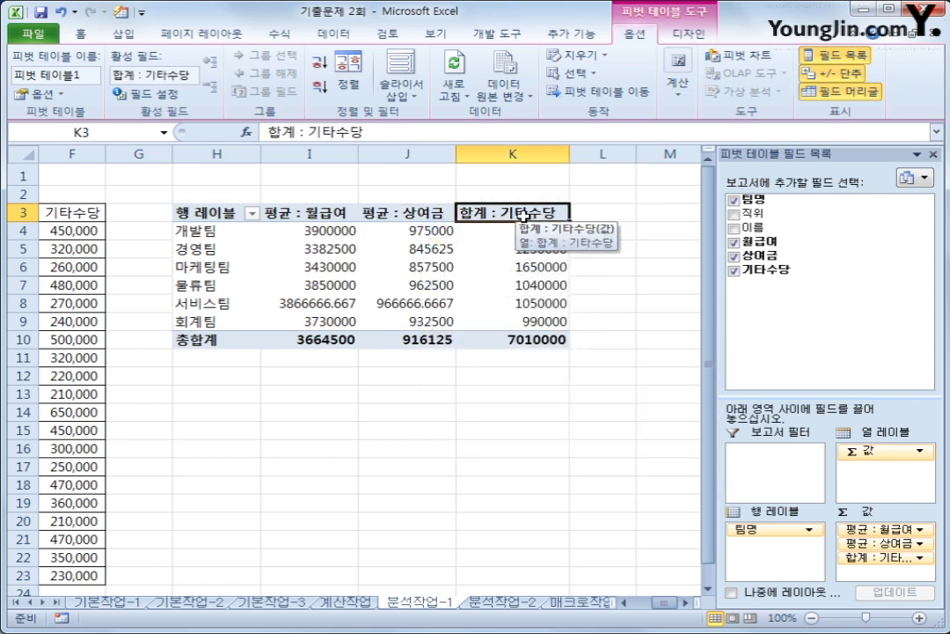
right_click(526, 213)
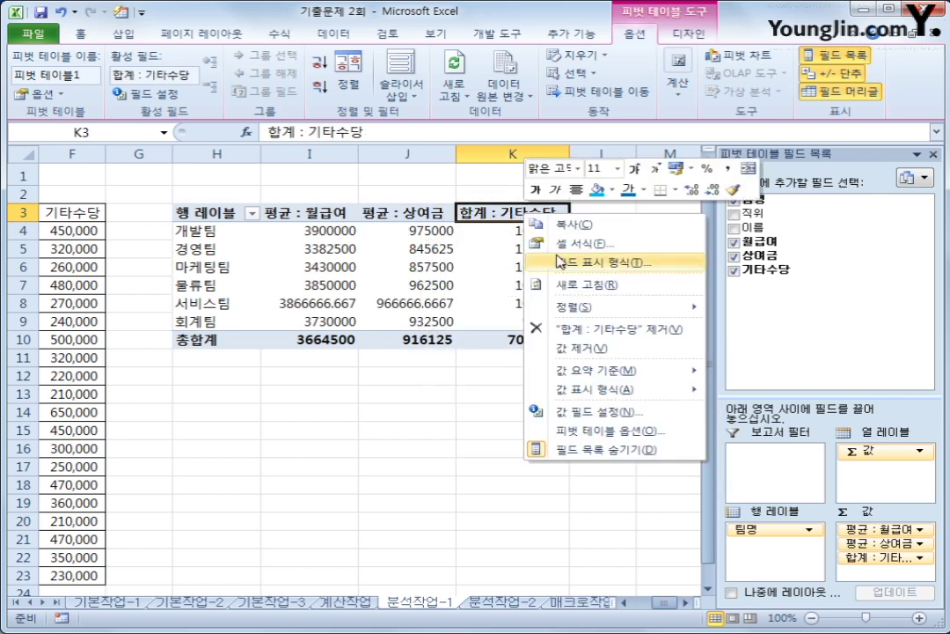
mouse_move(628, 389)
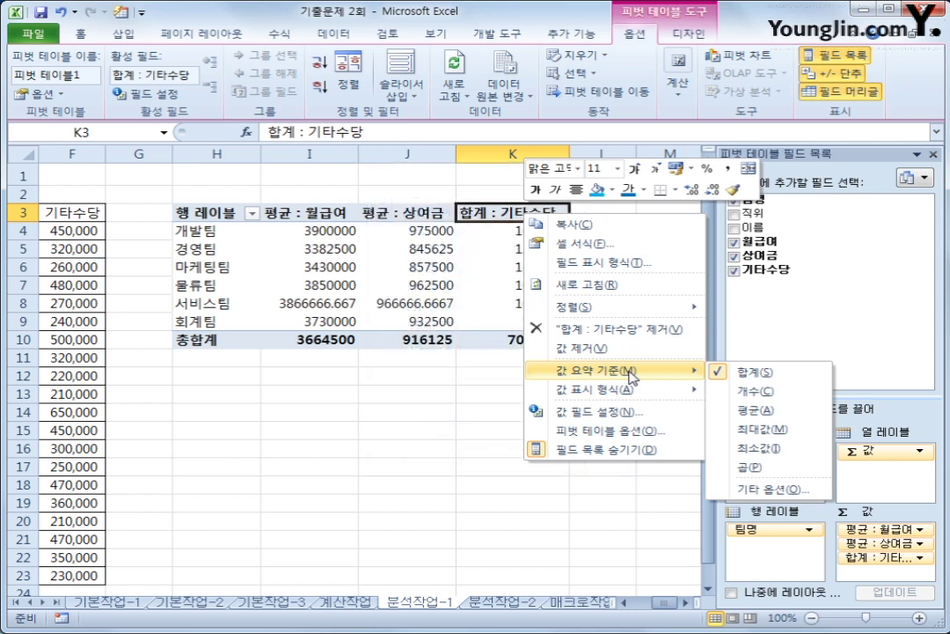
left_click(717, 411)
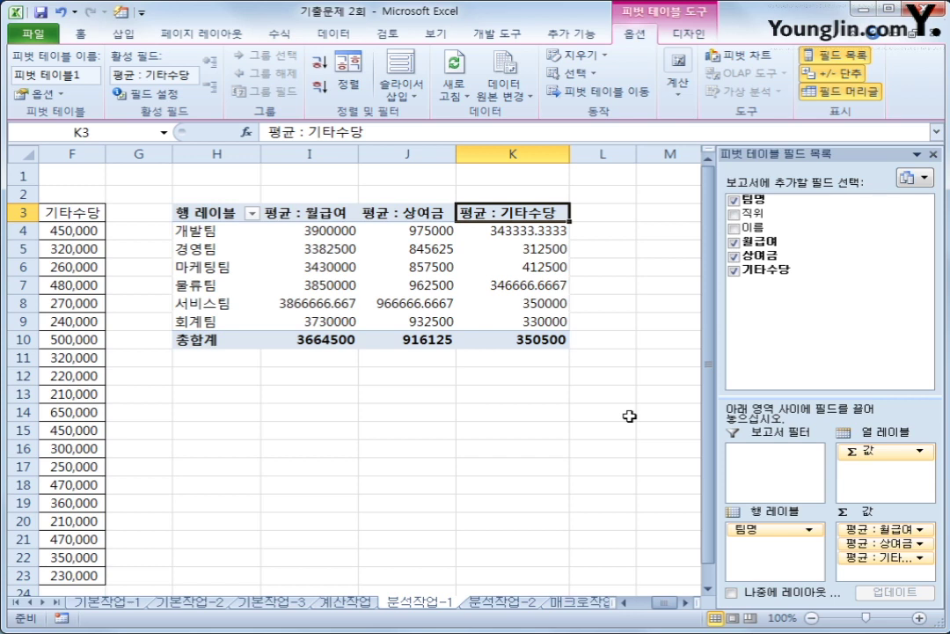
Format the pivot table's 월급여 value field as 숫자 with the 1000 단위 구분 기호.
left_click(313, 212)
right_click(313, 212)
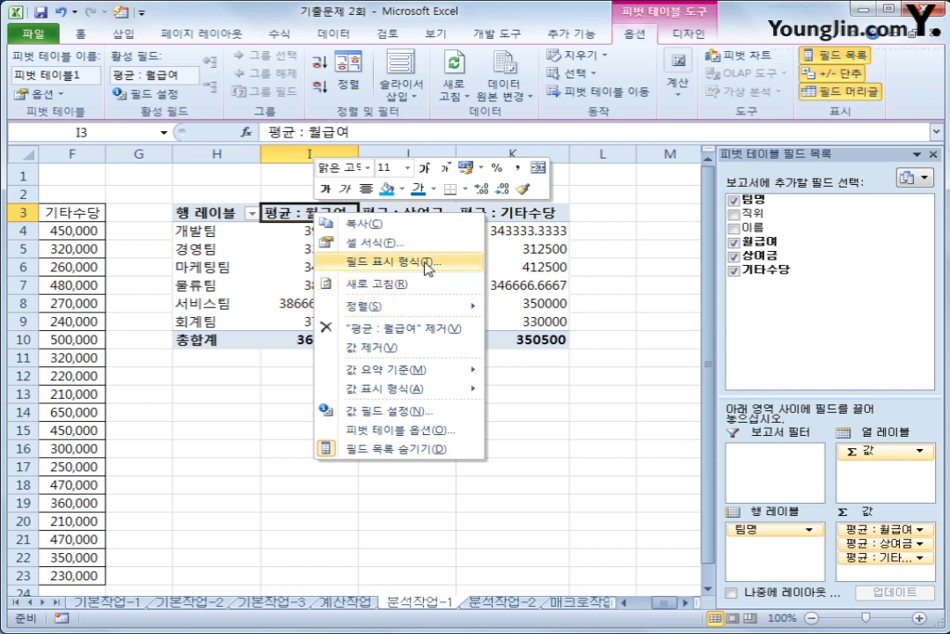
left_click(428, 266)
left_click(251, 156)
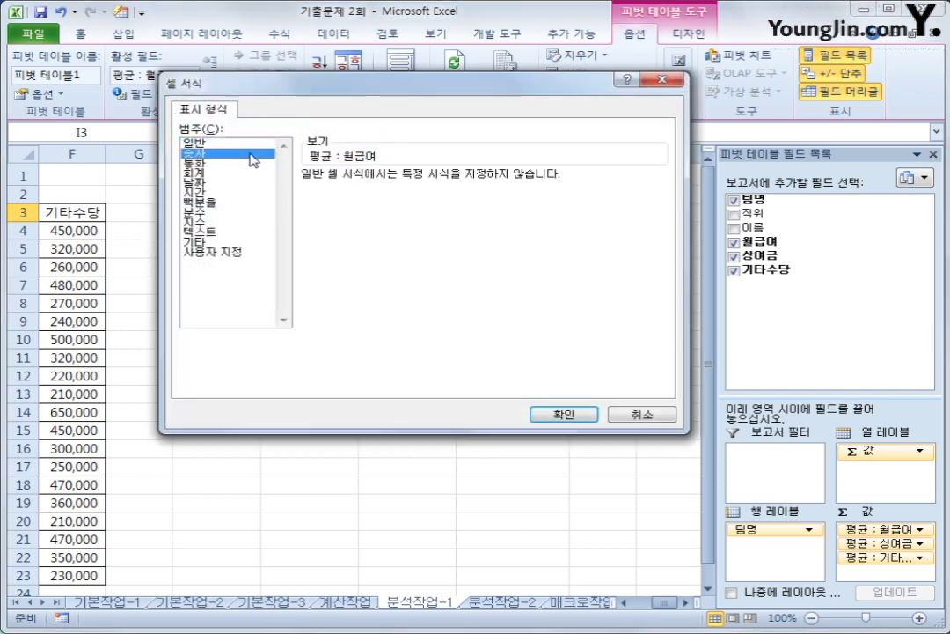
left_click(340, 194)
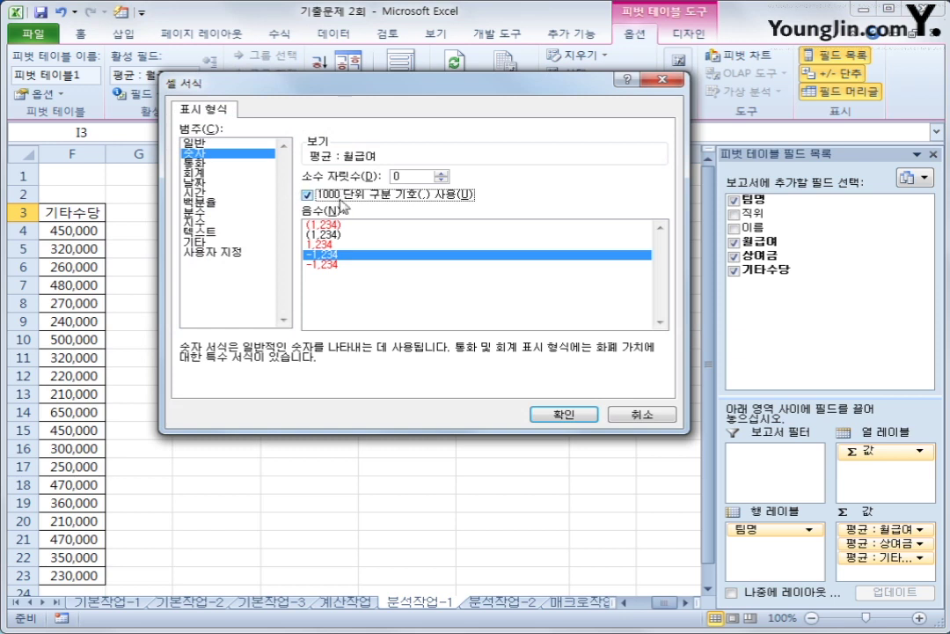
left_click(564, 414)
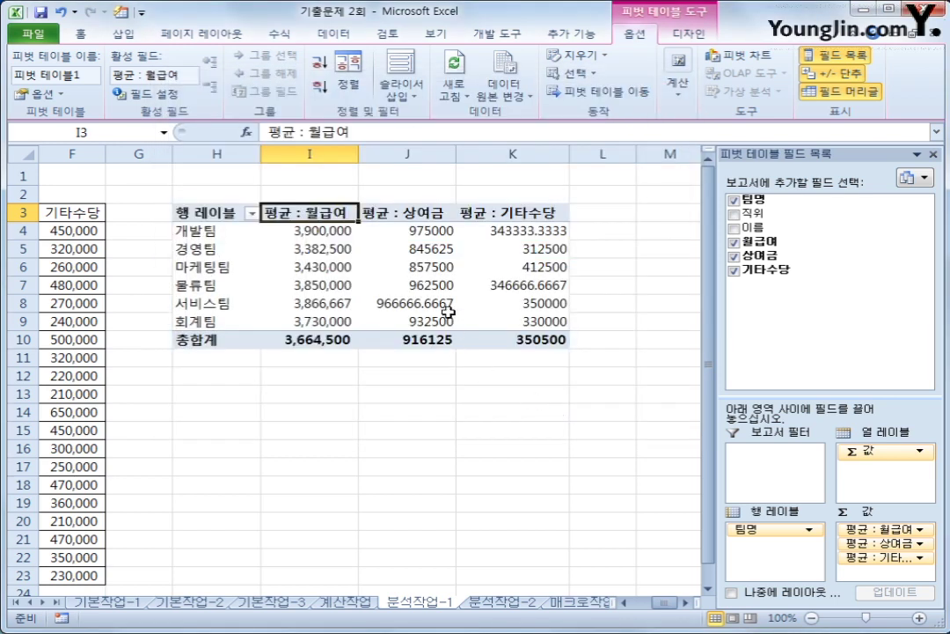
Format the pivot table's 상여금 value field as 숫자 with the 1000 단위 구분 기호.
left_click(421, 217)
right_click(422, 215)
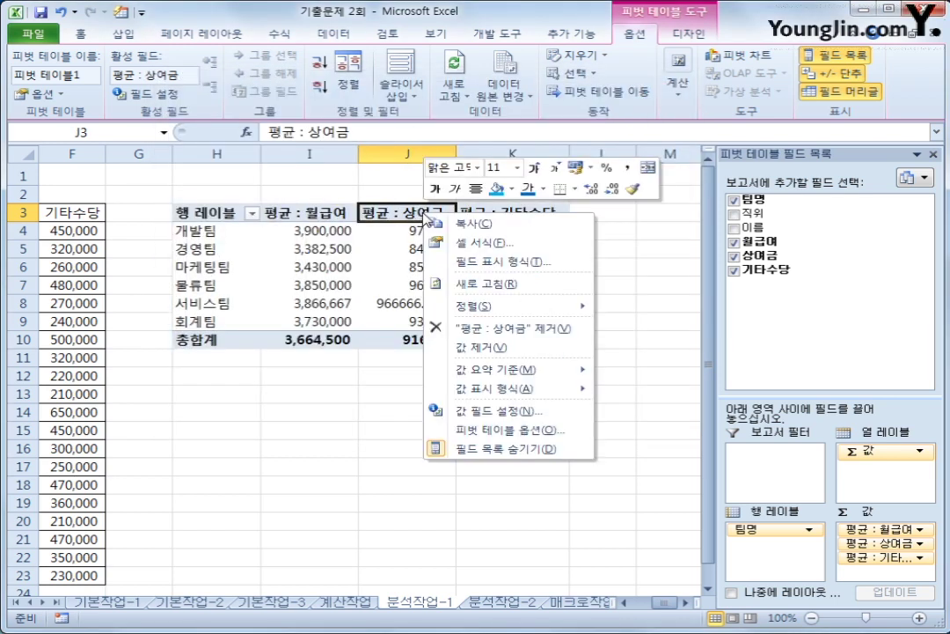
left_click(529, 263)
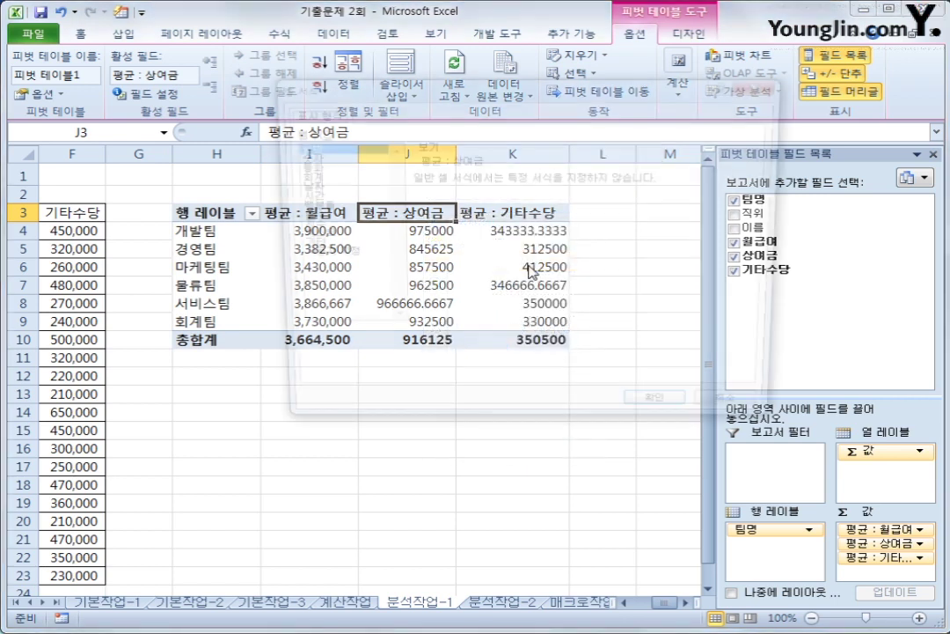
left_click(337, 157)
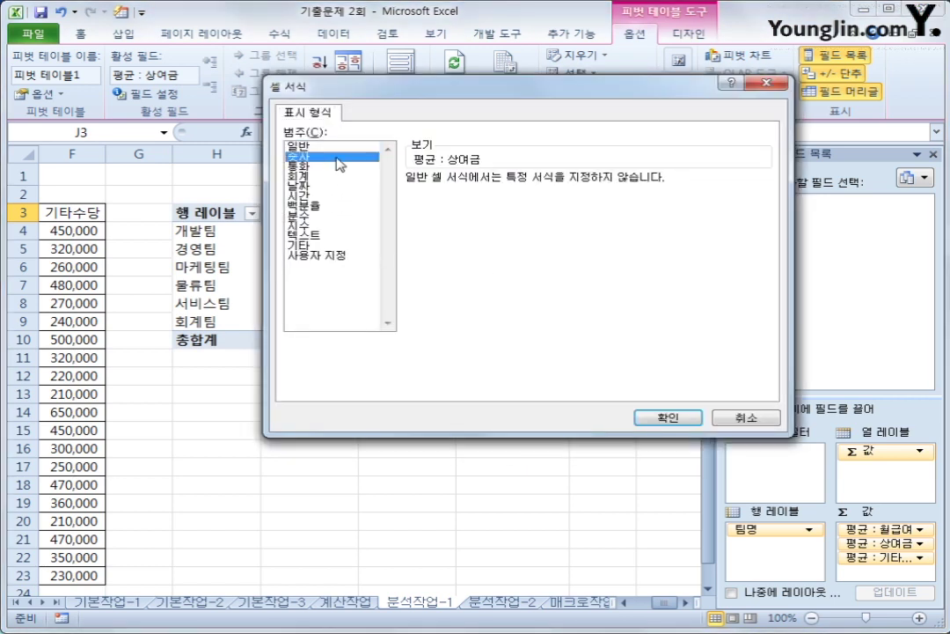
left_click(412, 197)
left_click(654, 420)
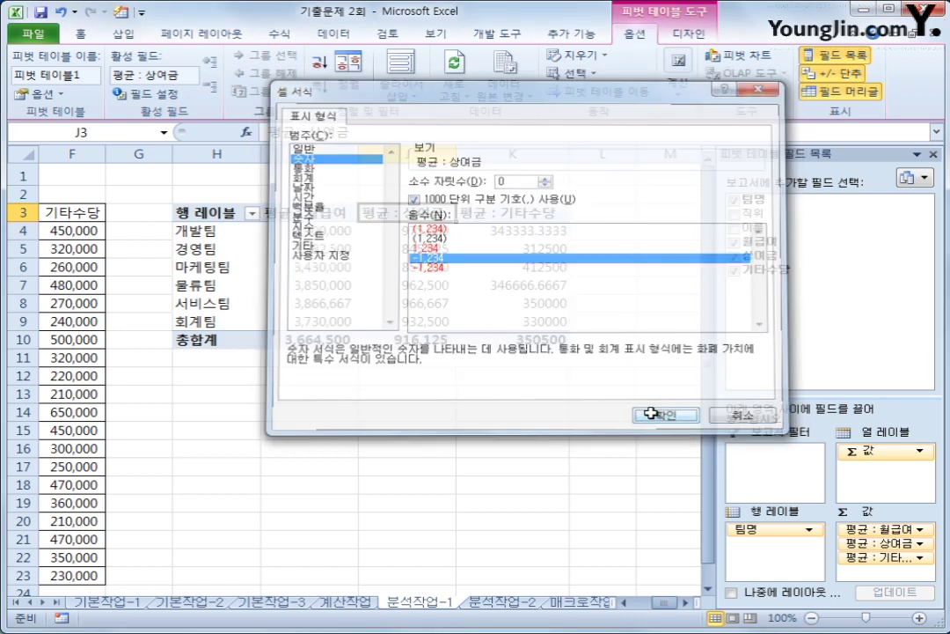
left_click(647, 414)
Format the pivot table's 기타수당 value field as 숫자 with the 1000 단위 구분 기호.
left_click(488, 213)
right_click(487, 213)
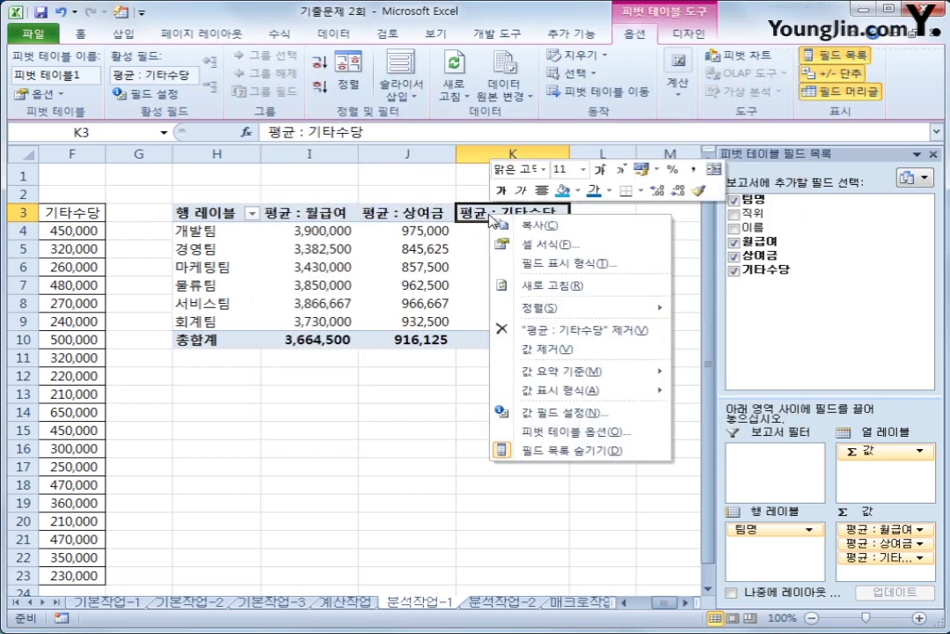
left_click(535, 264)
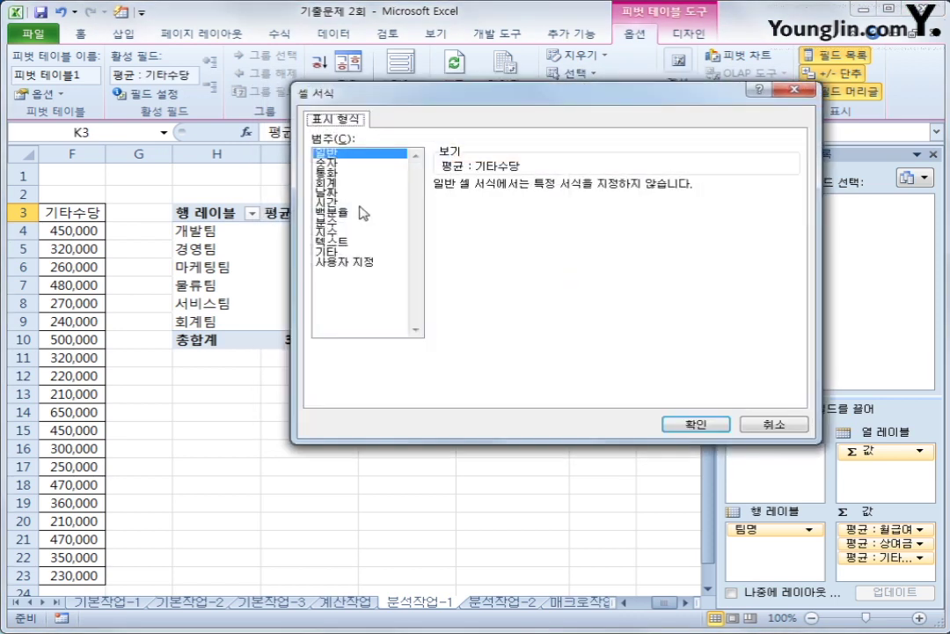
left_click(337, 163)
left_click(439, 204)
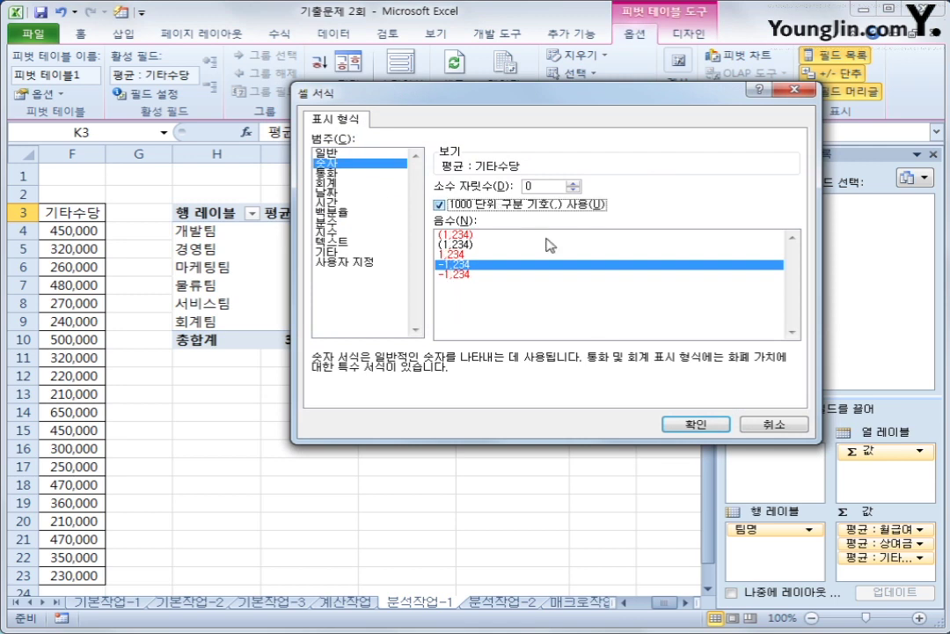
left_click(694, 423)
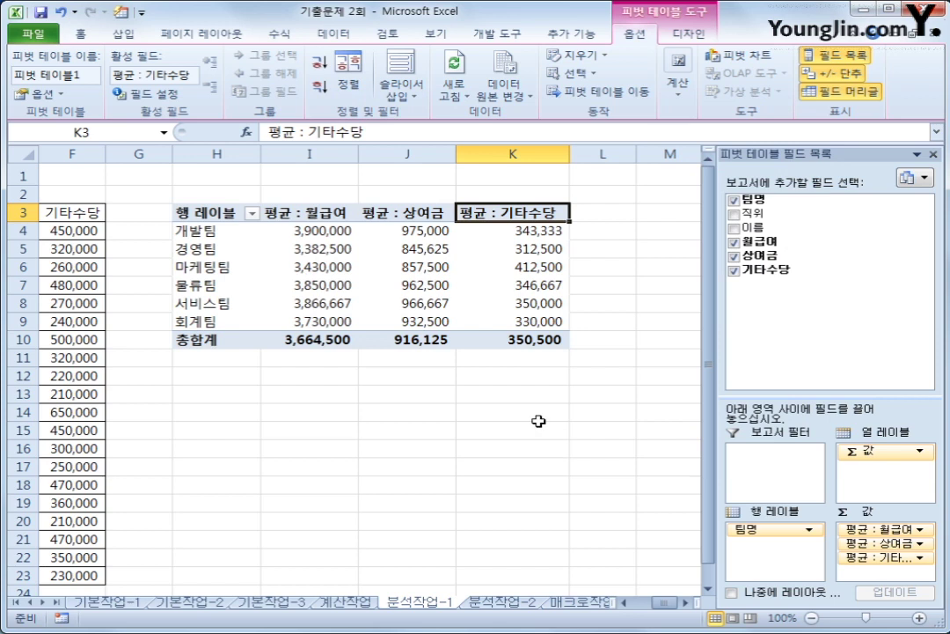
Apply the style 피벗 스타일 보통 12 to the pivot table and deselect the table.
left_click(484, 303)
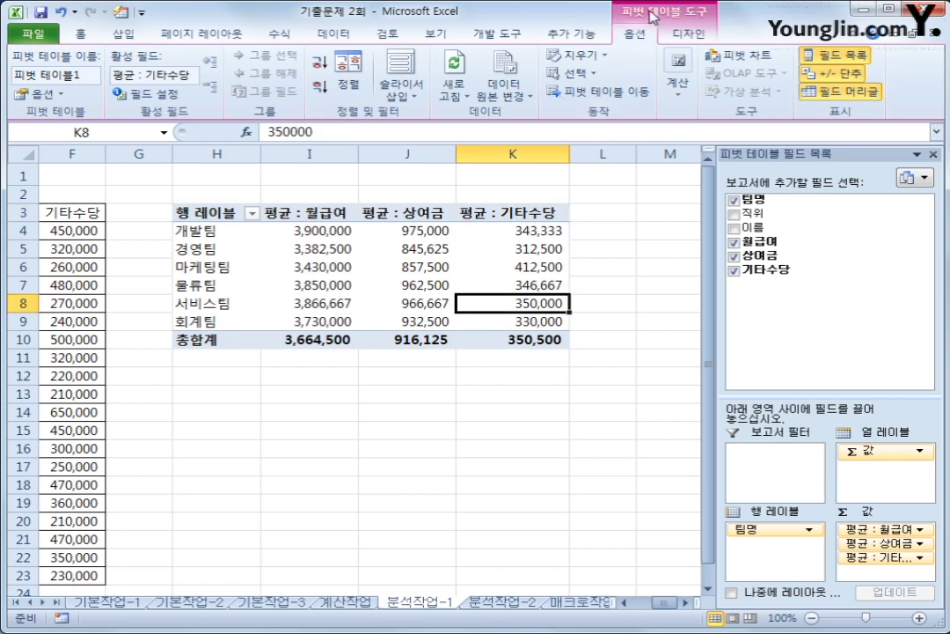
left_click(694, 32)
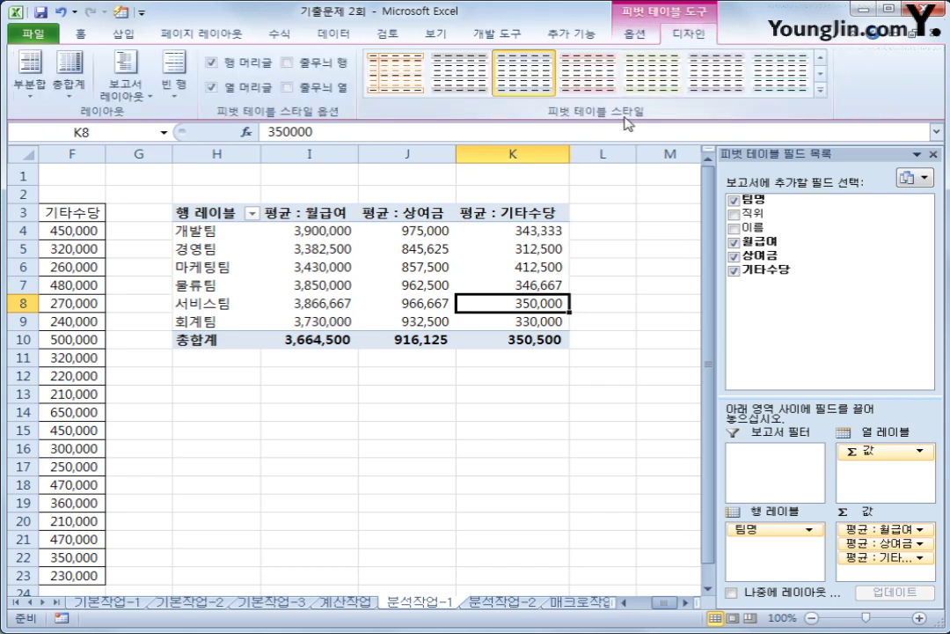
left_click(821, 93)
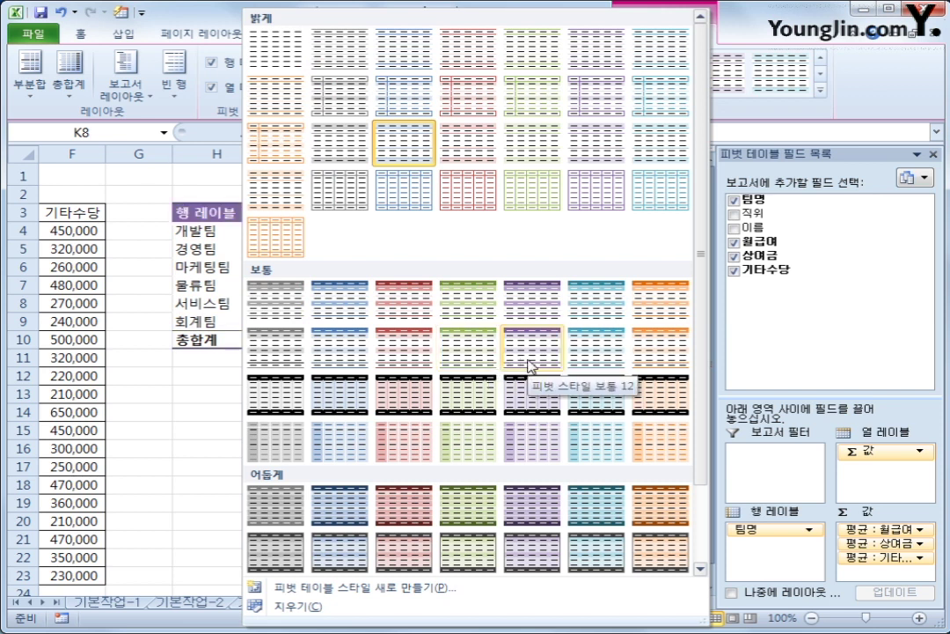
left_click(529, 366)
left_click(586, 447)
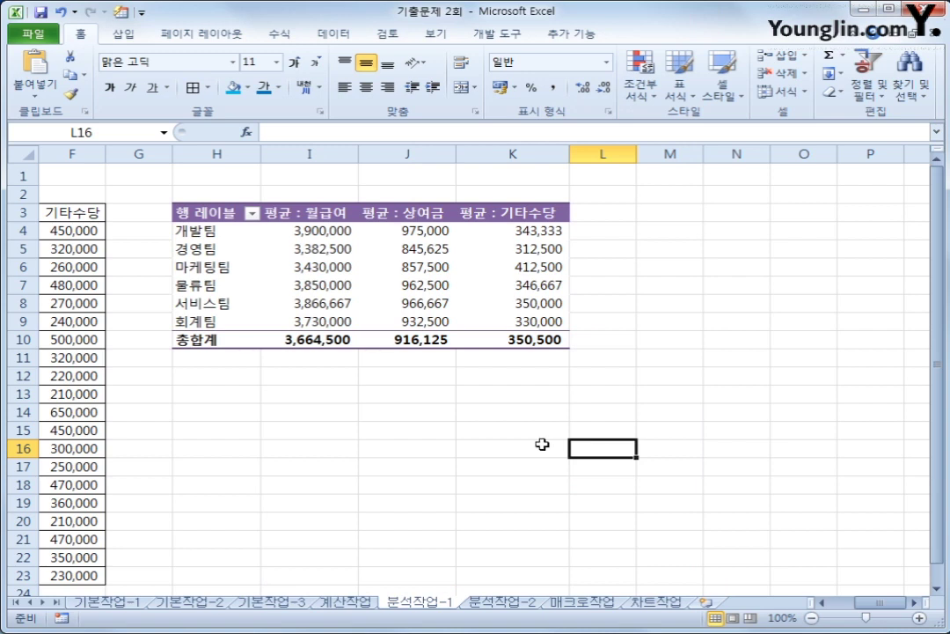
On the 분석작업-2 sheet, start a data consolidation (통합) into F13:I21 of [표4] with the 평균 function.
left_click(515, 603)
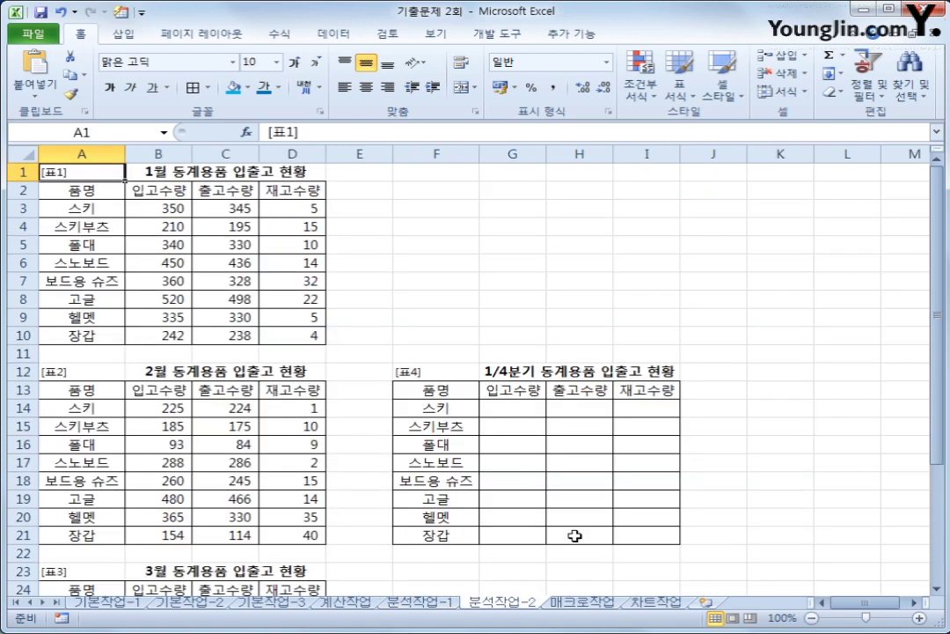
scroll(173, 461, "down", 3)
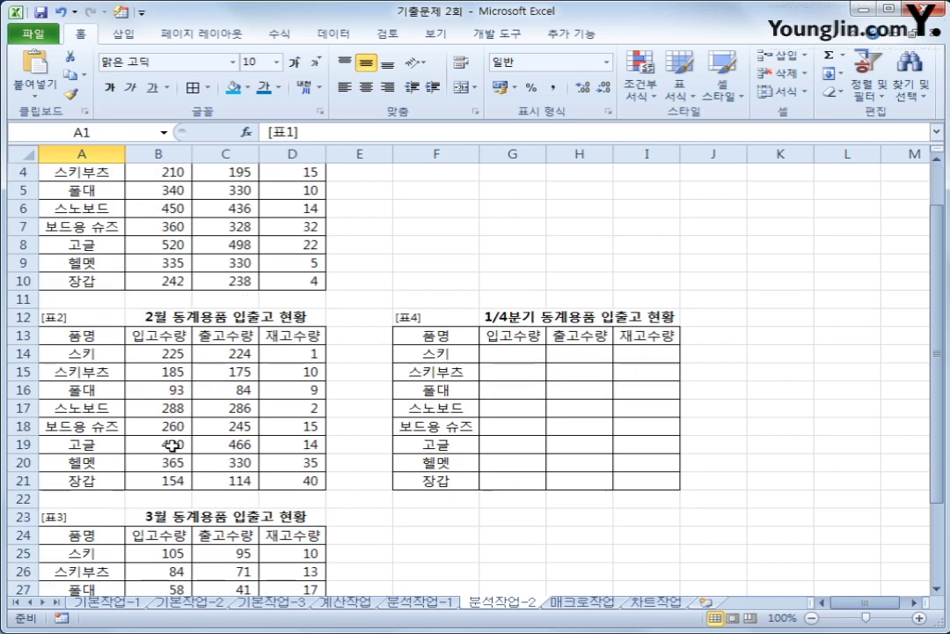
scroll(173, 461, "up", 3)
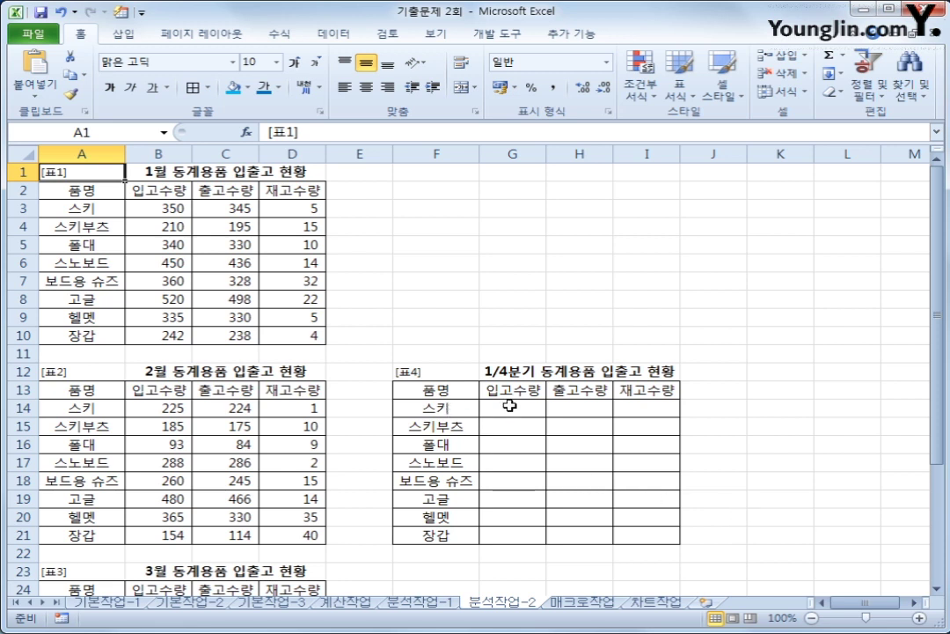
left_click(455, 396)
left_click_drag(455, 396, 635, 537)
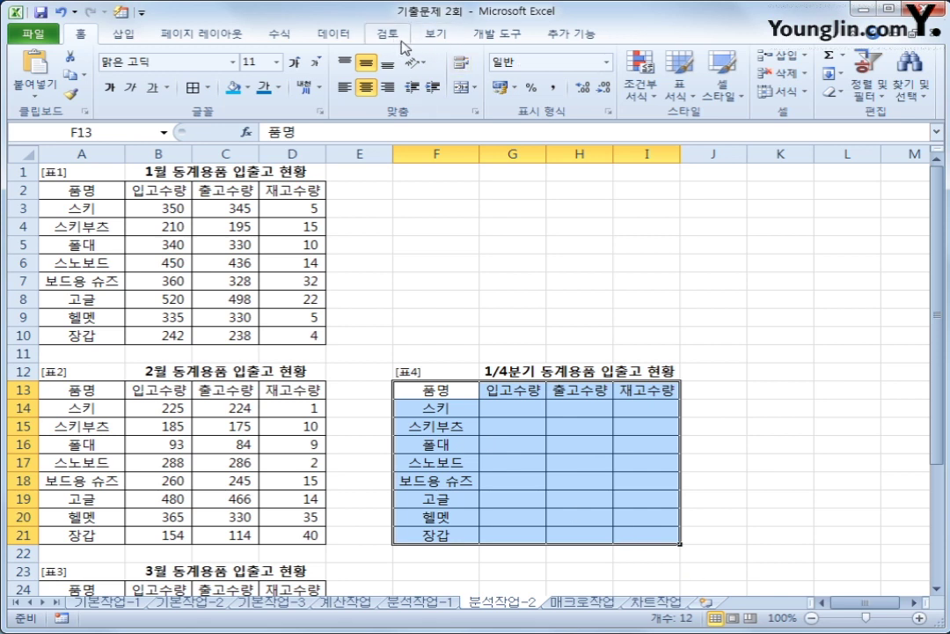
left_click(335, 33)
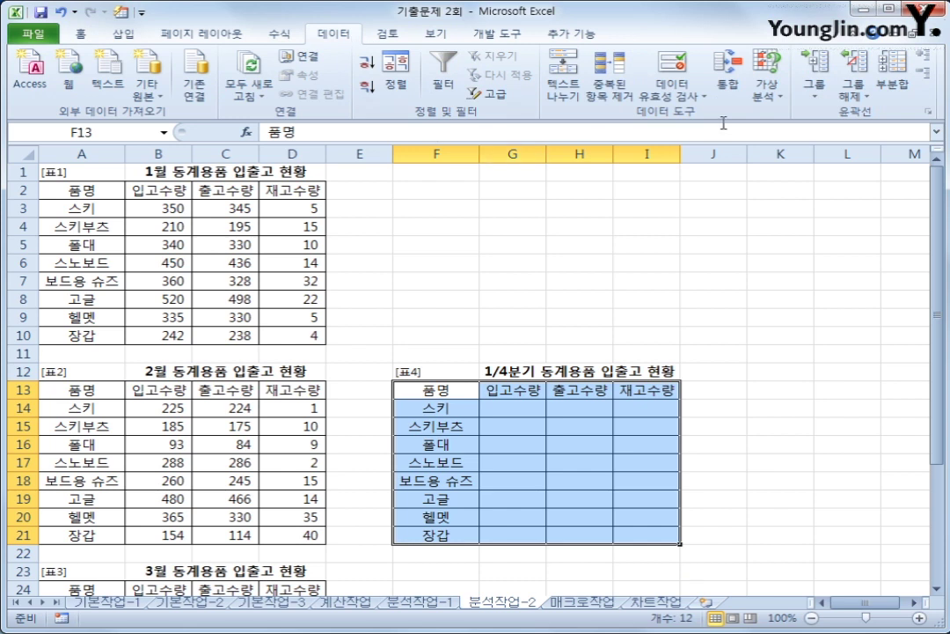
left_click(726, 79)
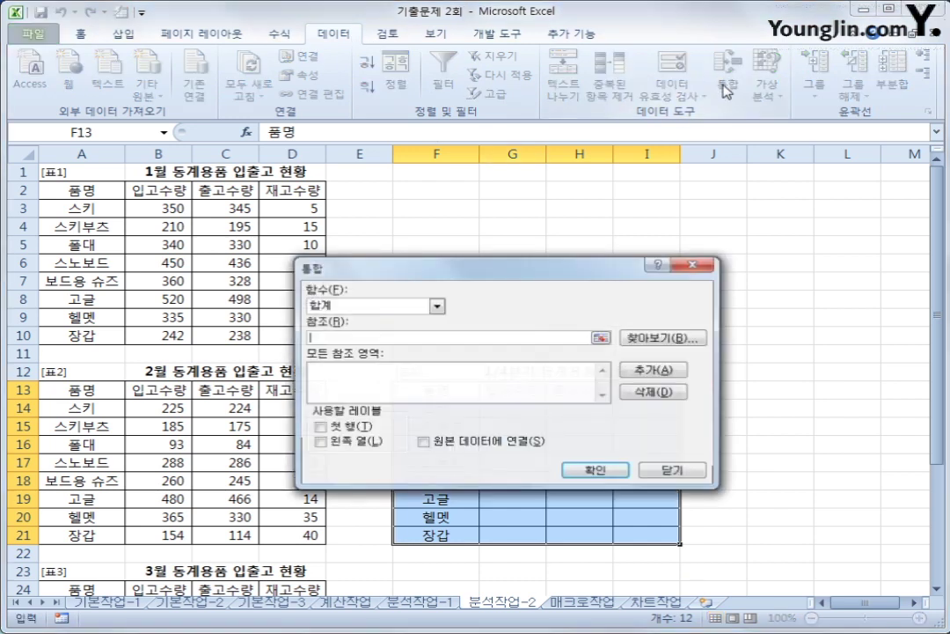
left_click_drag(469, 275, 602, 93)
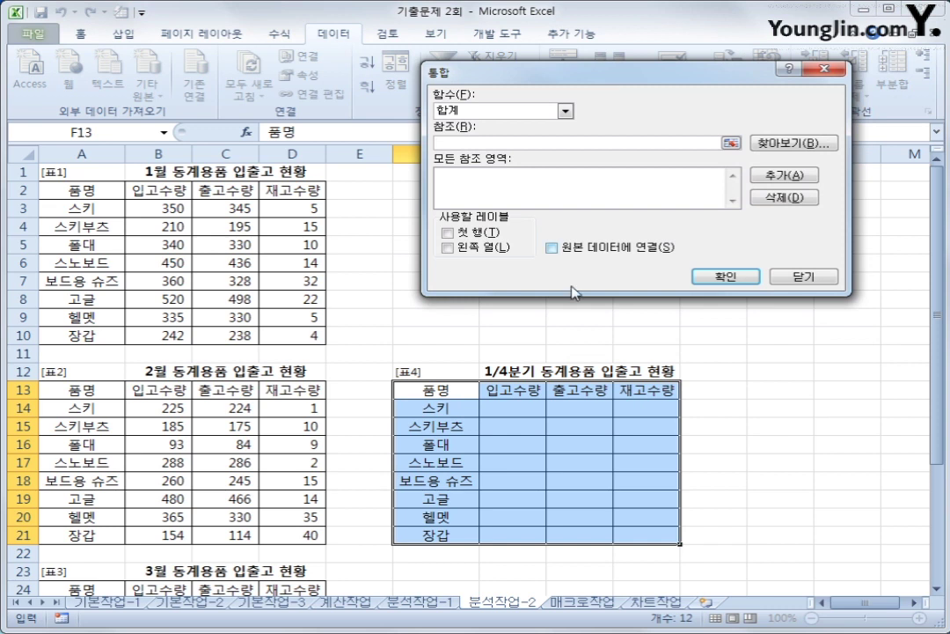
left_click(566, 112)
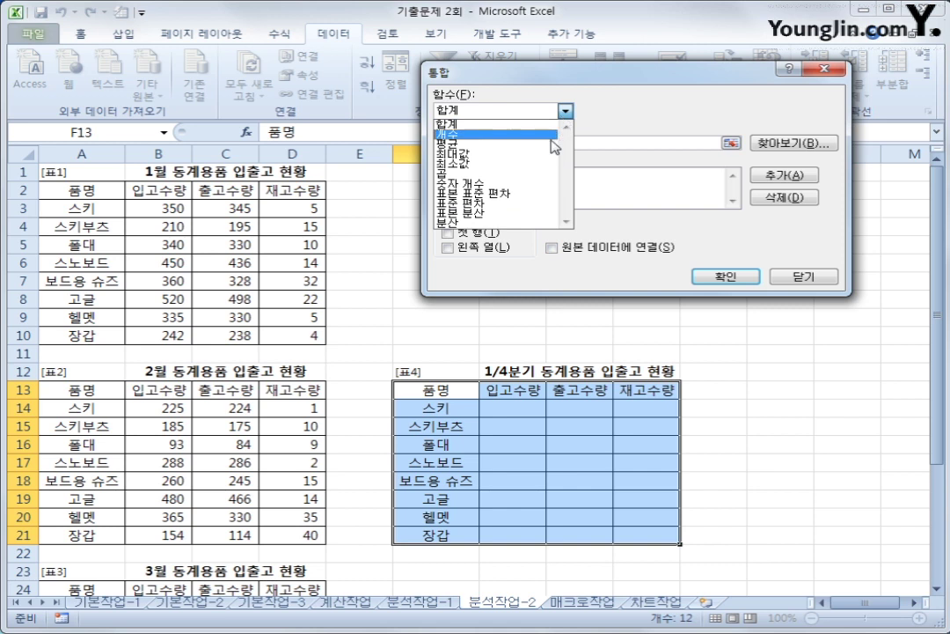
left_click(552, 144)
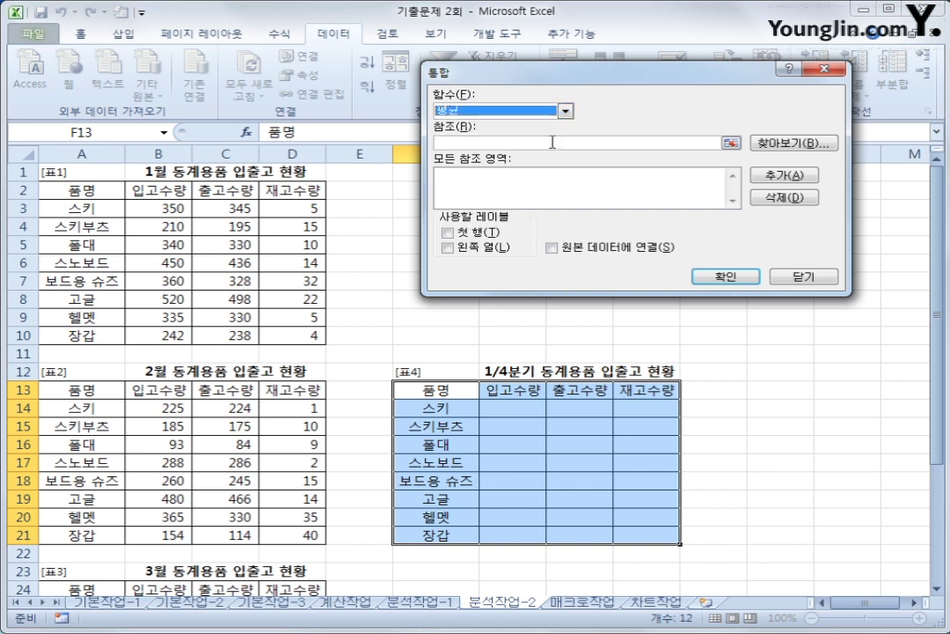
Add the ranges A2:D10, A13:D21 and A24:D32 as the consolidation's references.
left_click(533, 145)
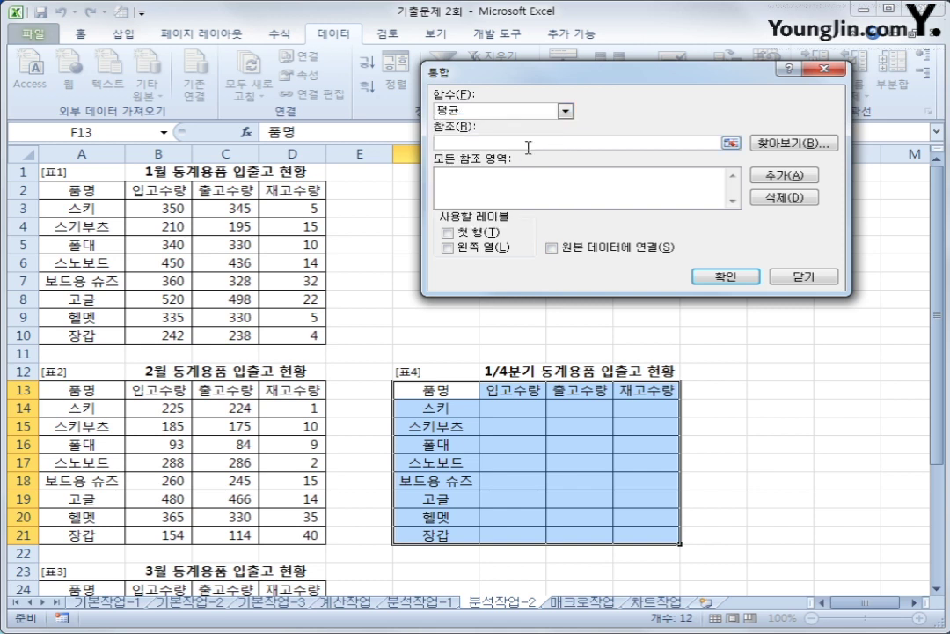
left_click_drag(74, 189, 268, 337)
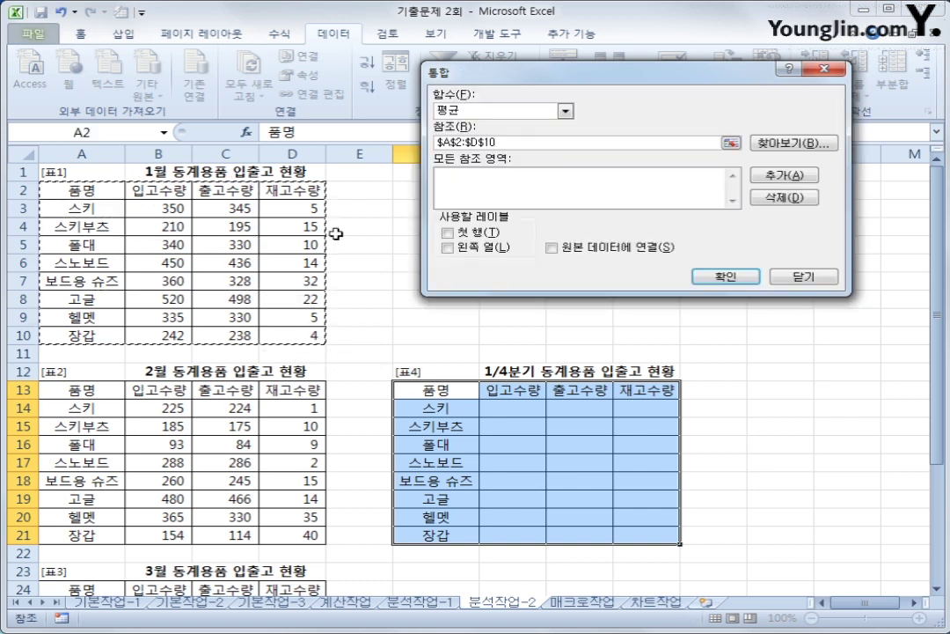
left_click(773, 175)
left_click_drag(82, 389, 268, 535)
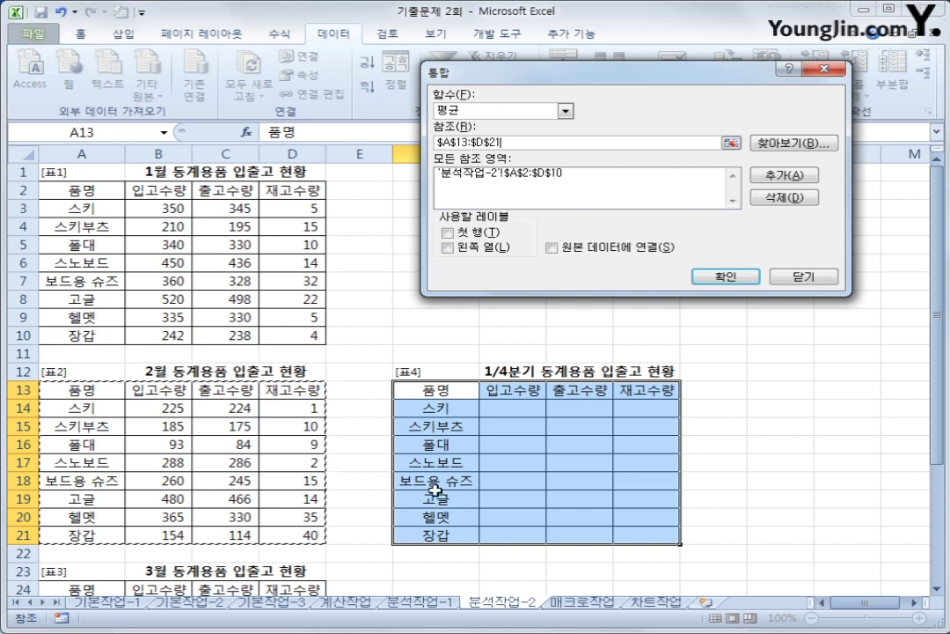
left_click(758, 180)
scroll(88, 515, "down", 1)
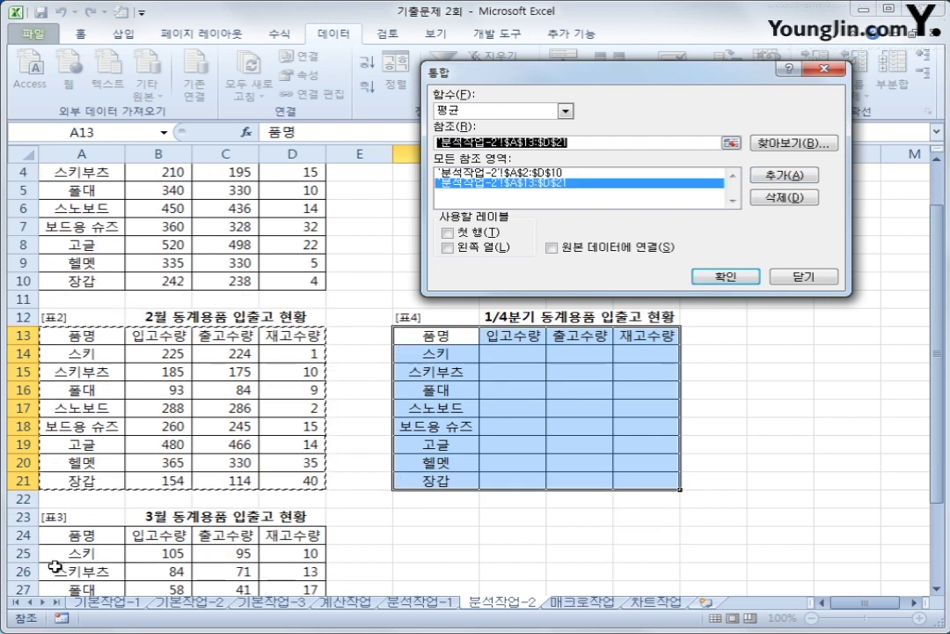
scroll(55, 569, "down", 2)
left_click_drag(92, 426, 298, 569)
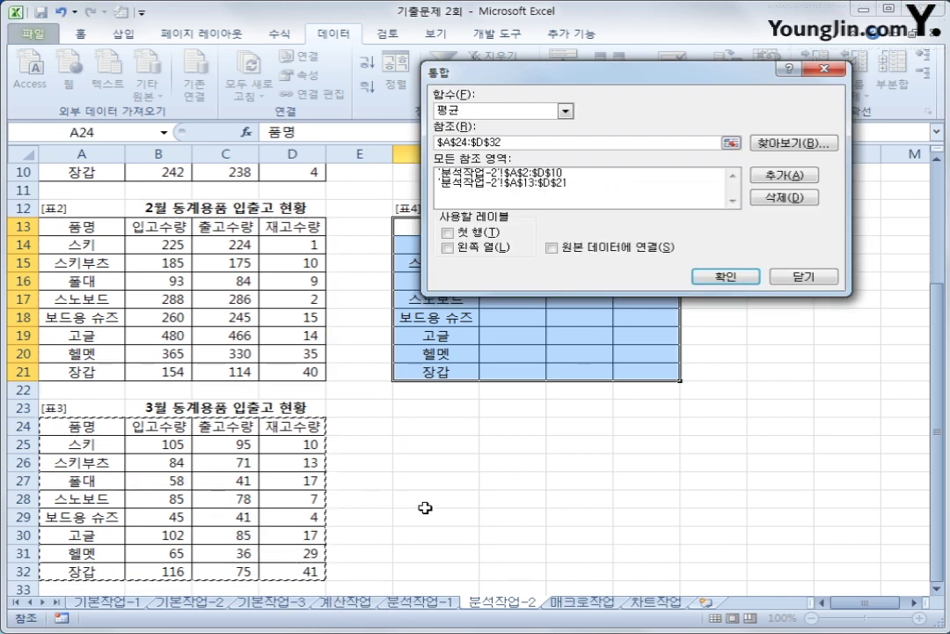
left_click(771, 179)
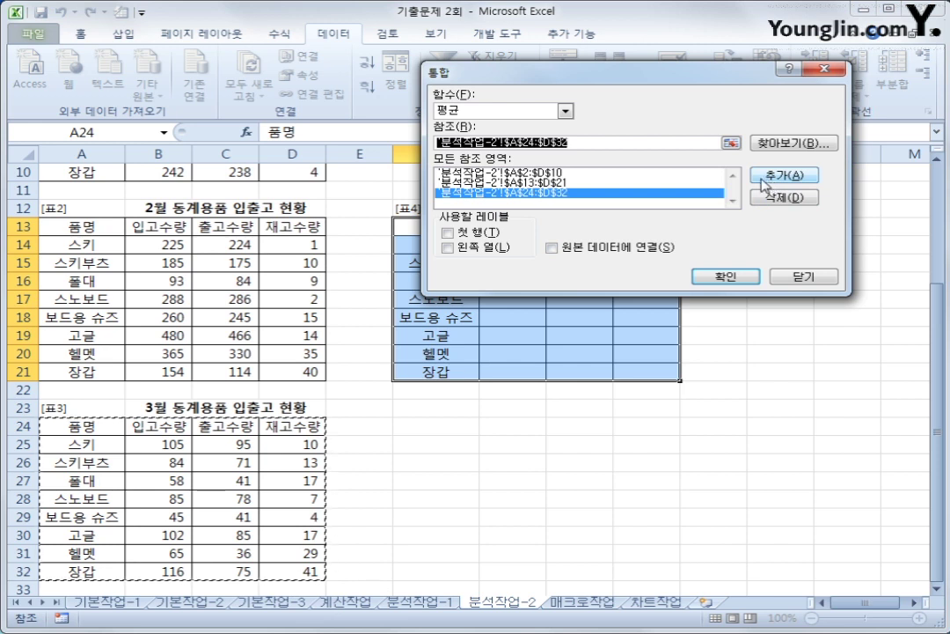
Use 첫 행 and 왼쪽 열 as the consolidation's labels and complete it.
left_click(480, 234)
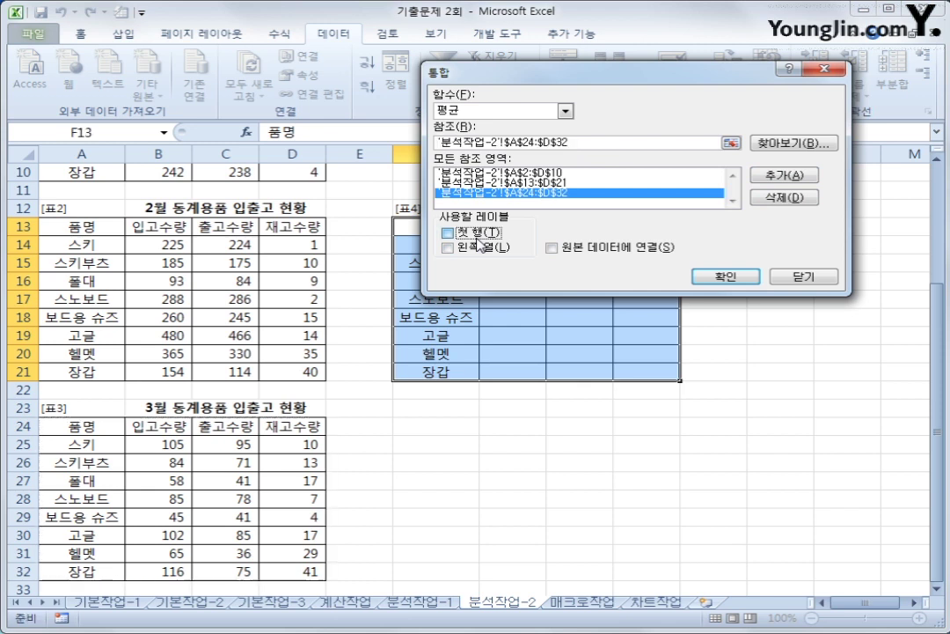
left_click(479, 247)
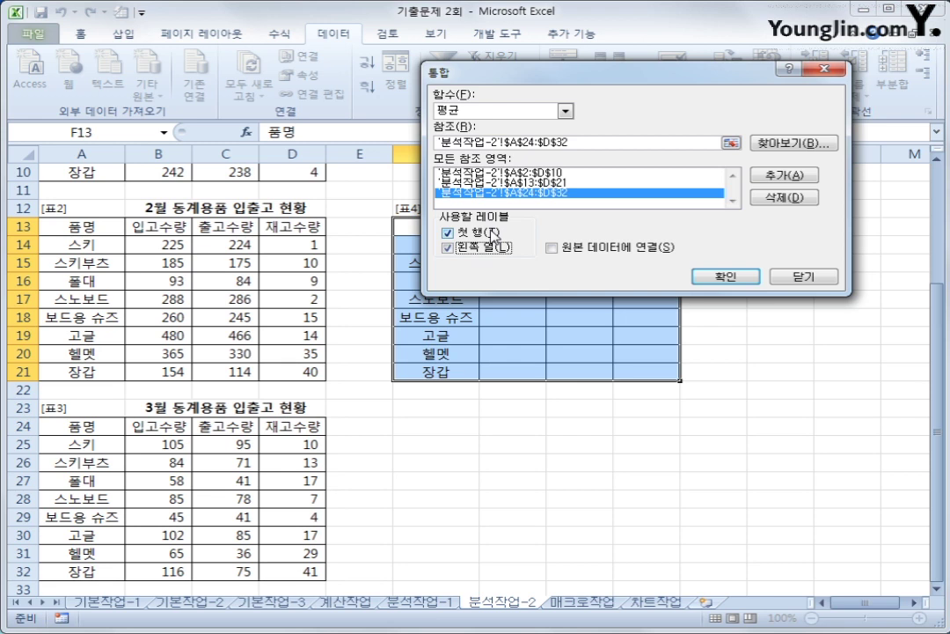
left_click(707, 276)
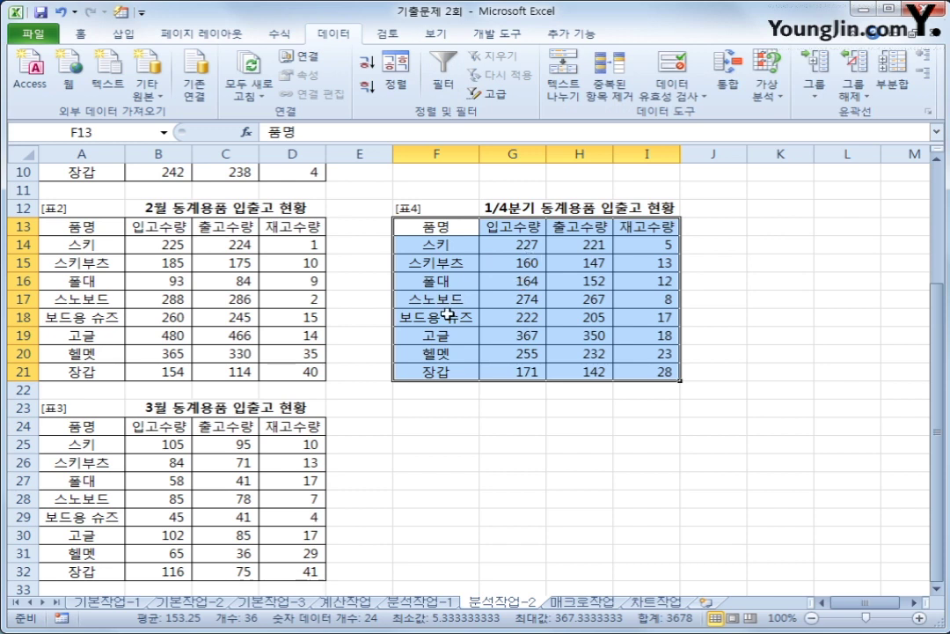
scroll(440, 365, "up", 3)
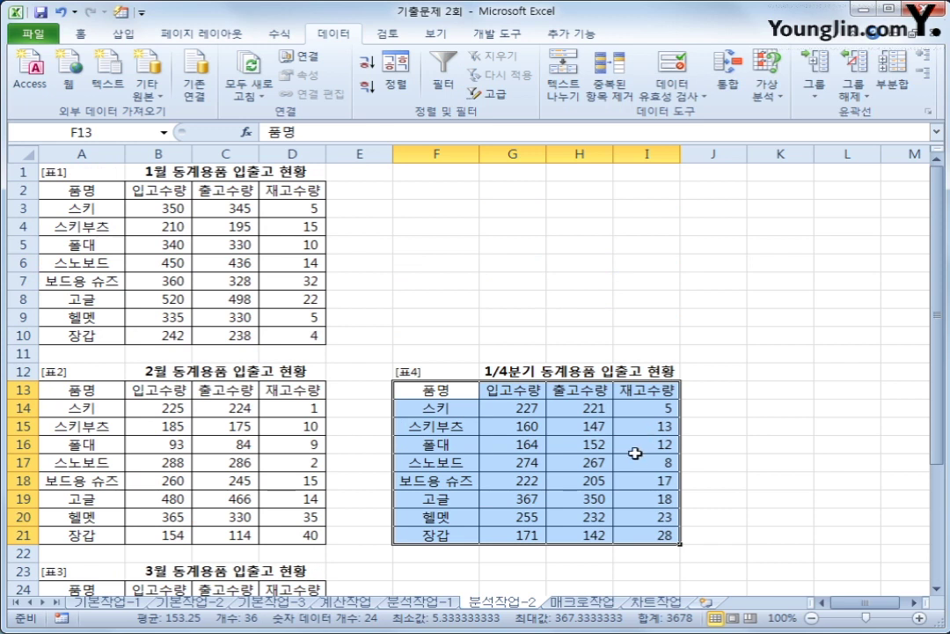
left_click_drag(521, 411, 635, 520)
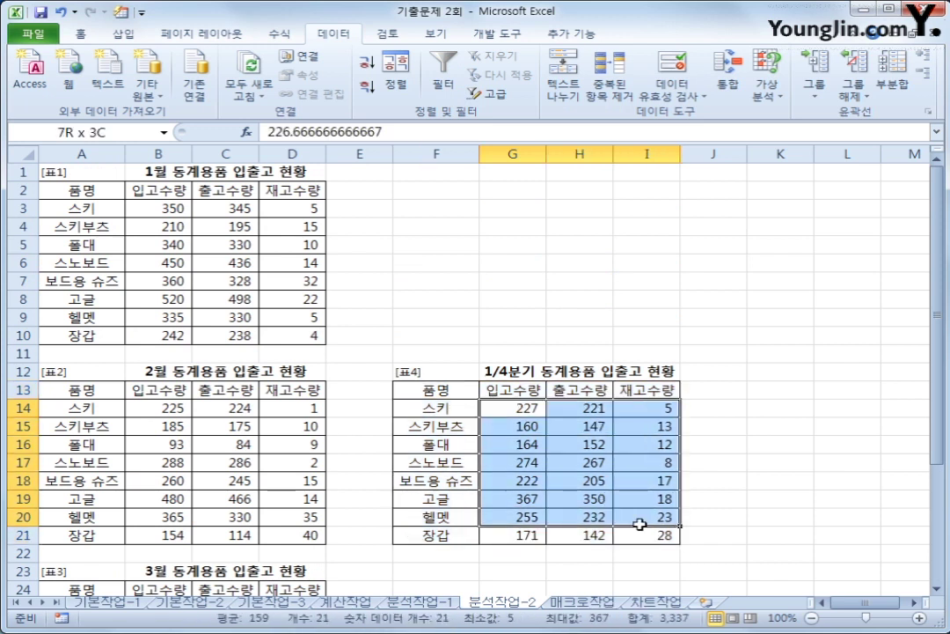
left_click(700, 423)
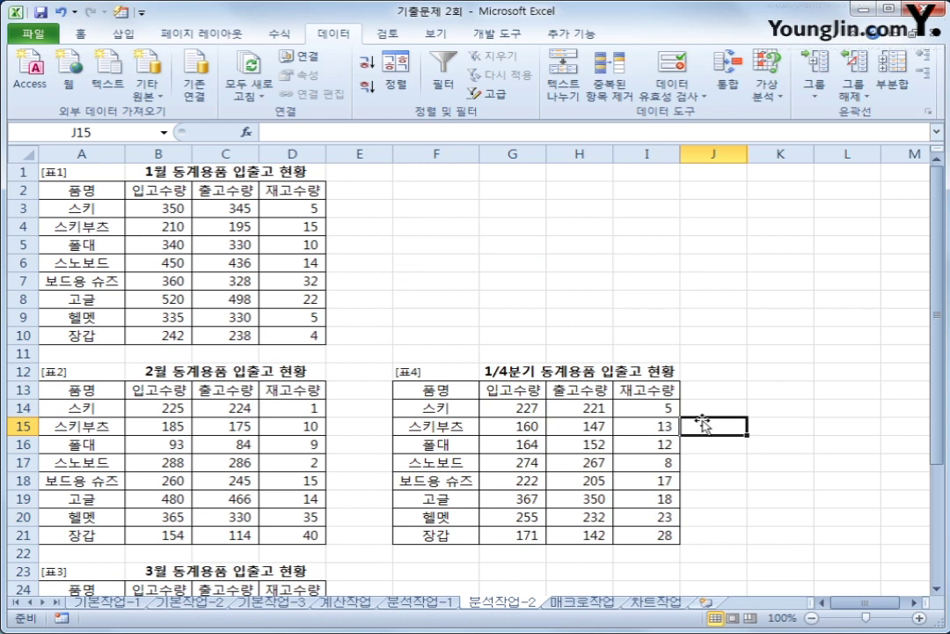
Switch to the 매크로작업 sheet and select an empty cell outside the table.
left_click(584, 602)
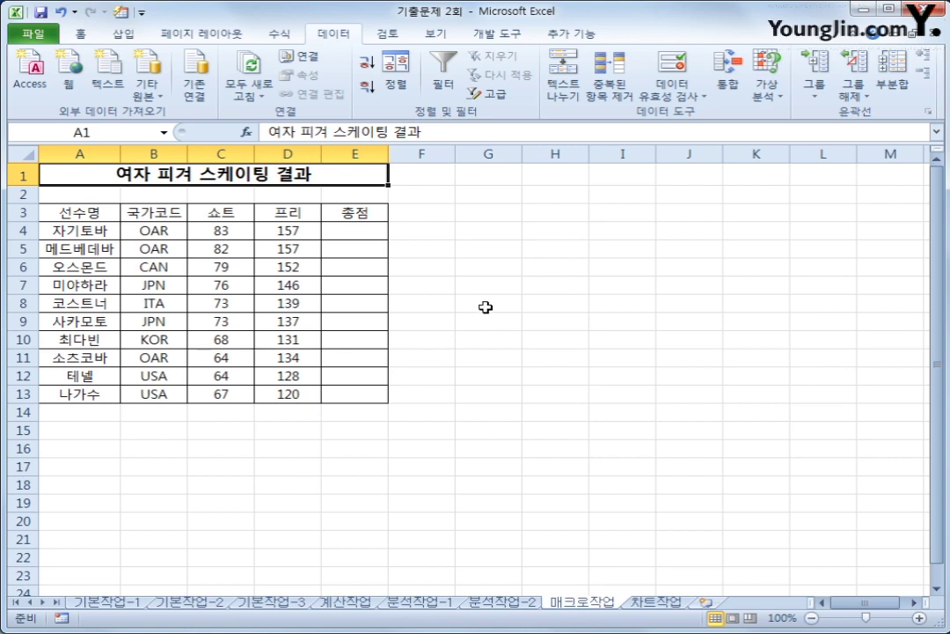
left_click(499, 283)
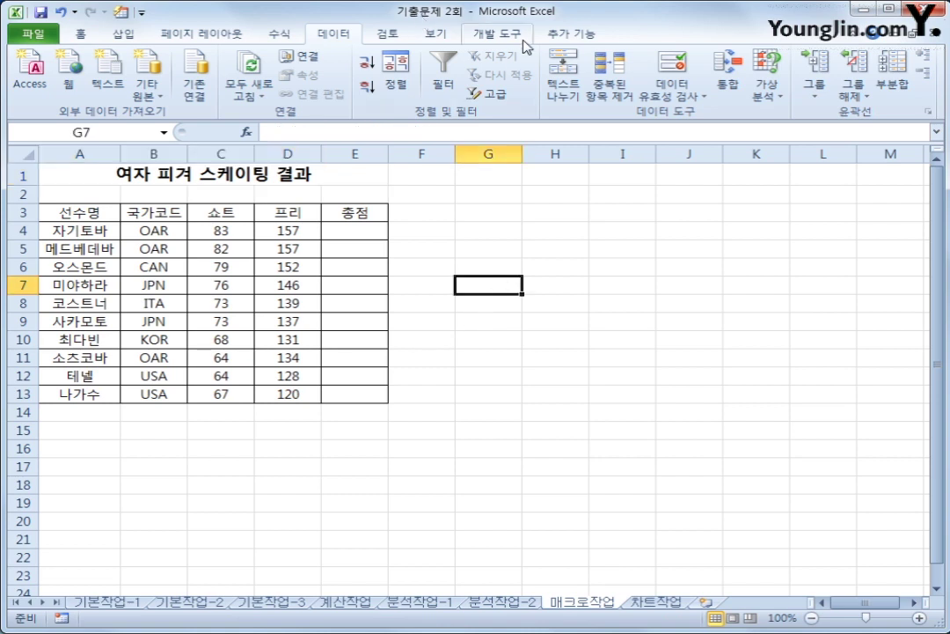
left_click(479, 33)
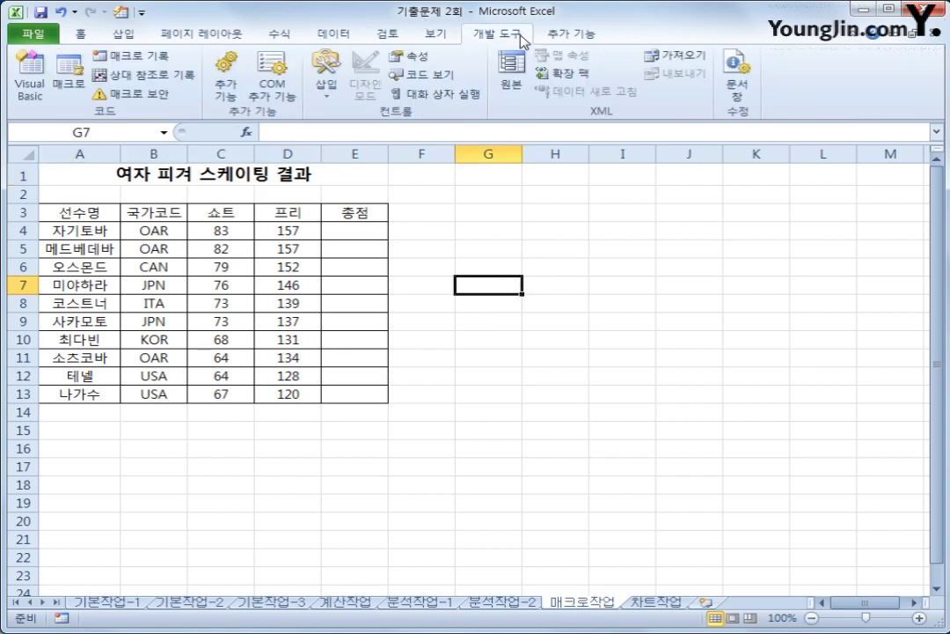
Record a macro named 합계 that selects cell E4, and stop the recording.
left_click(115, 60)
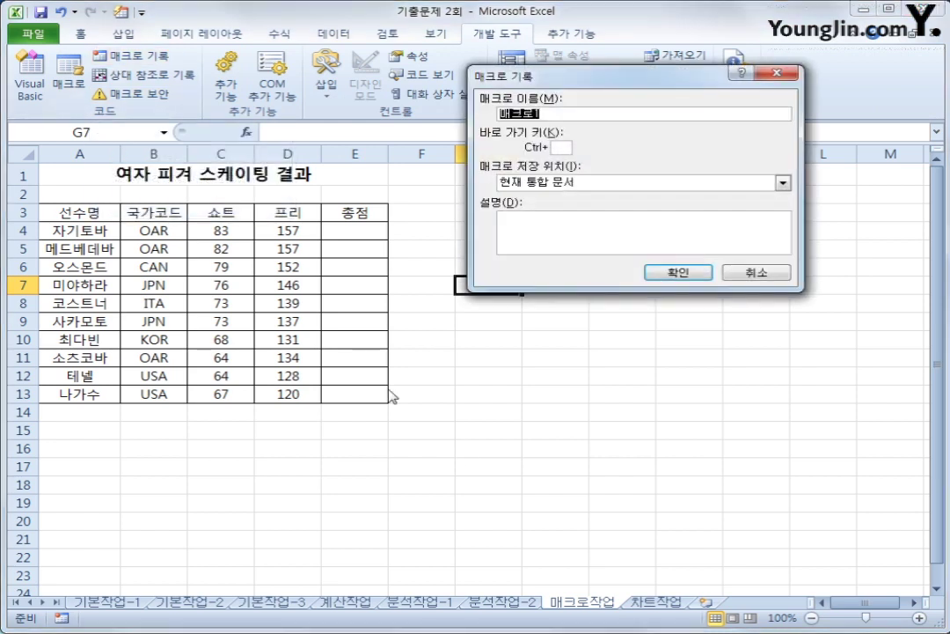
type("합계")
left_click(662, 274)
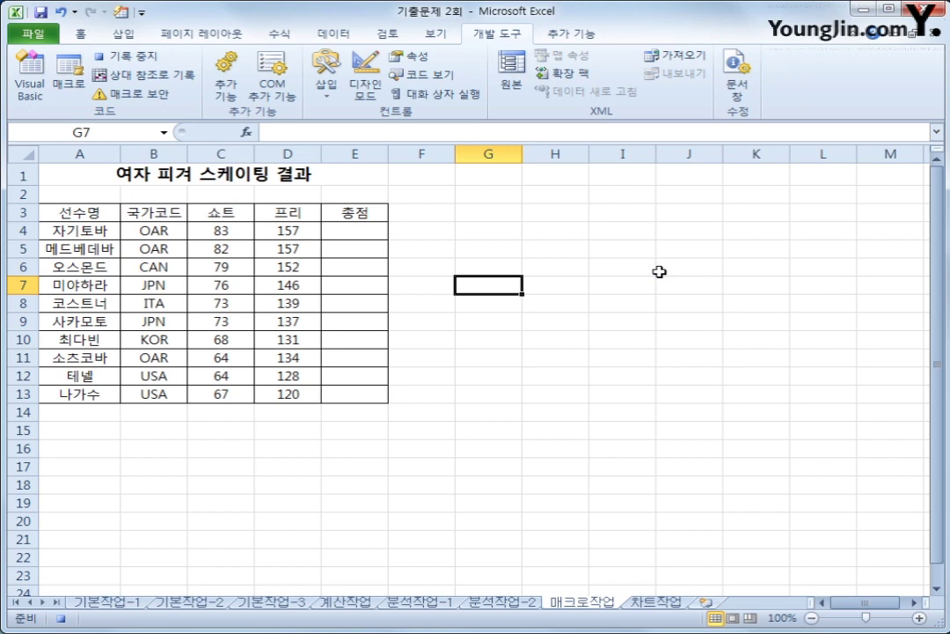
left_click(352, 231)
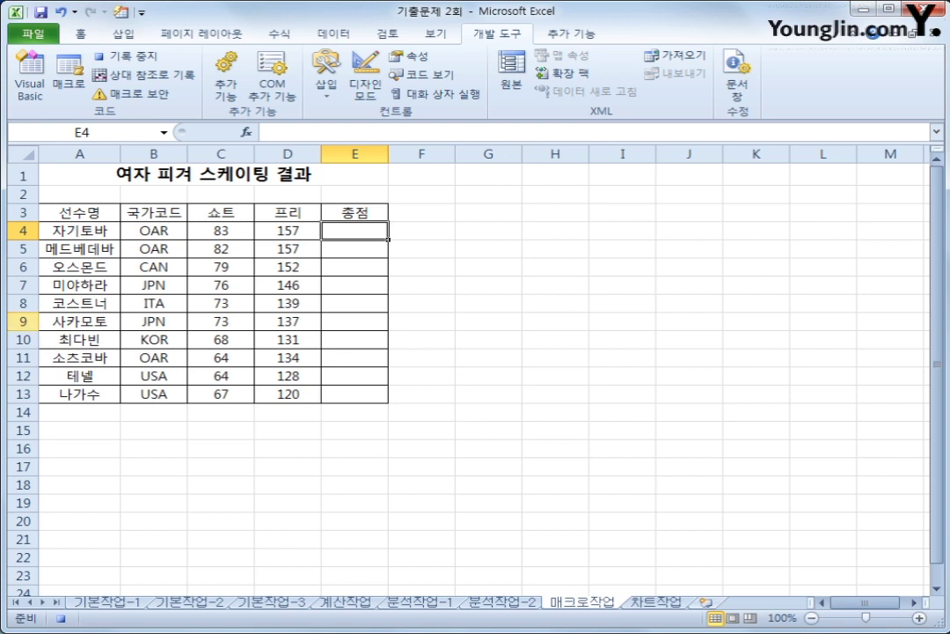
left_click(124, 58)
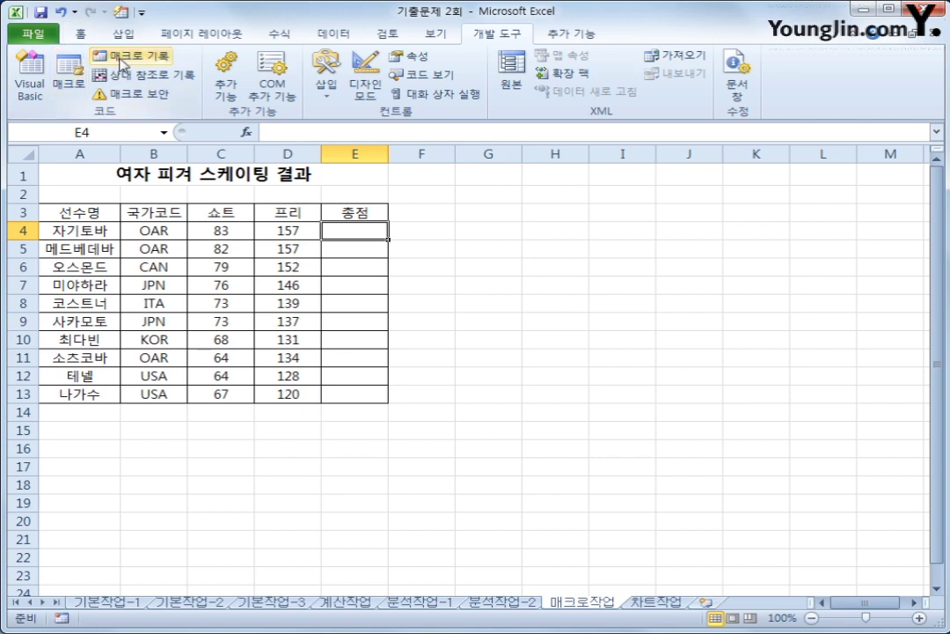
Delete the macro 합계 from the workbook's macro list and confirm the deletion.
left_click(573, 430)
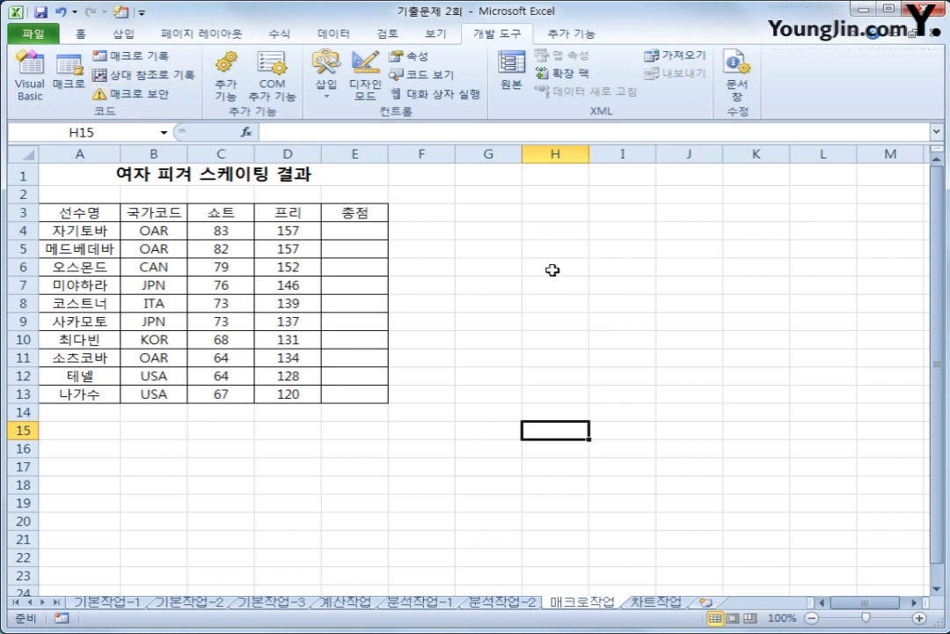
left_click(352, 232)
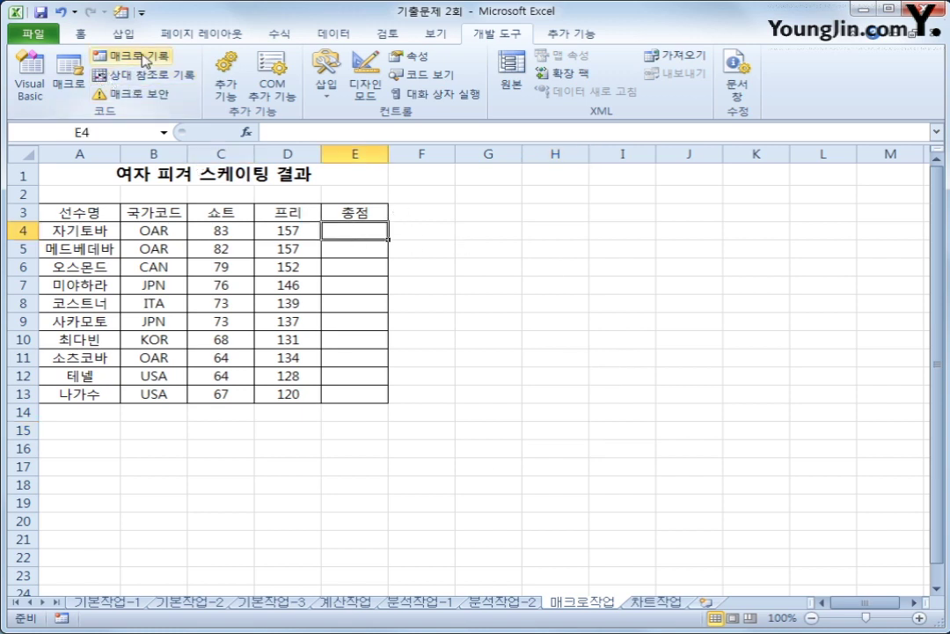
left_click(71, 78)
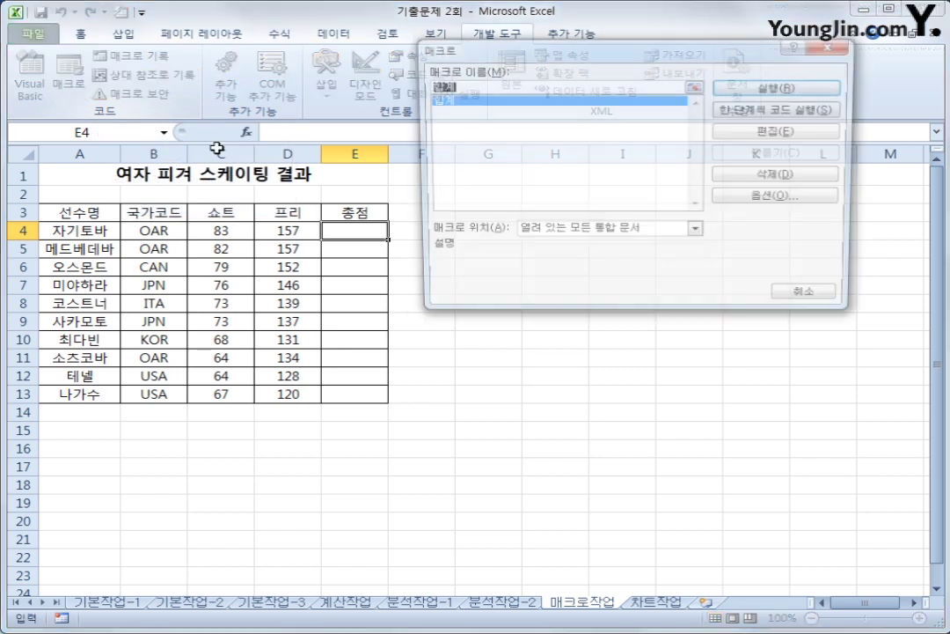
left_click_drag(488, 50, 508, 170)
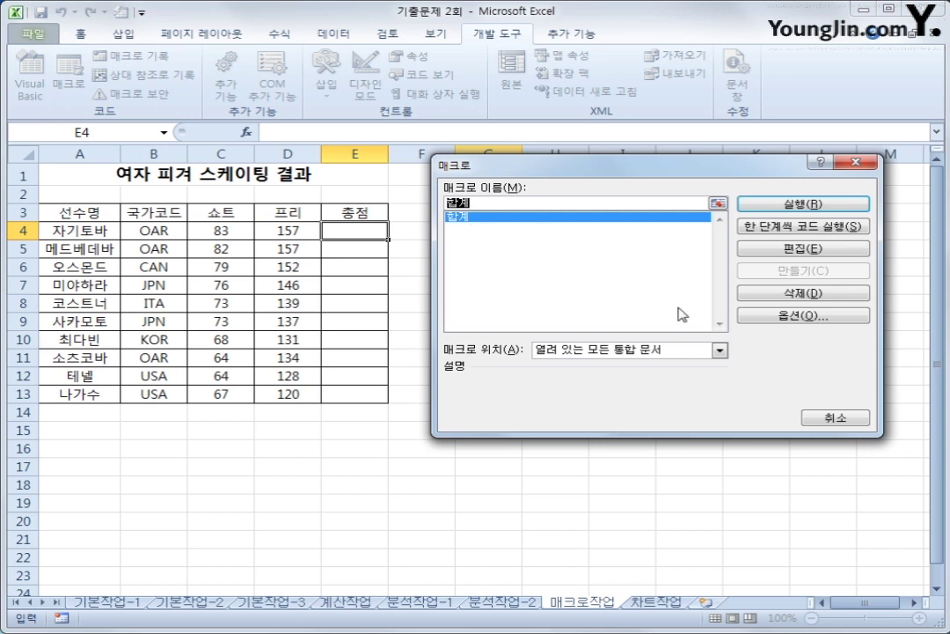
left_click(792, 293)
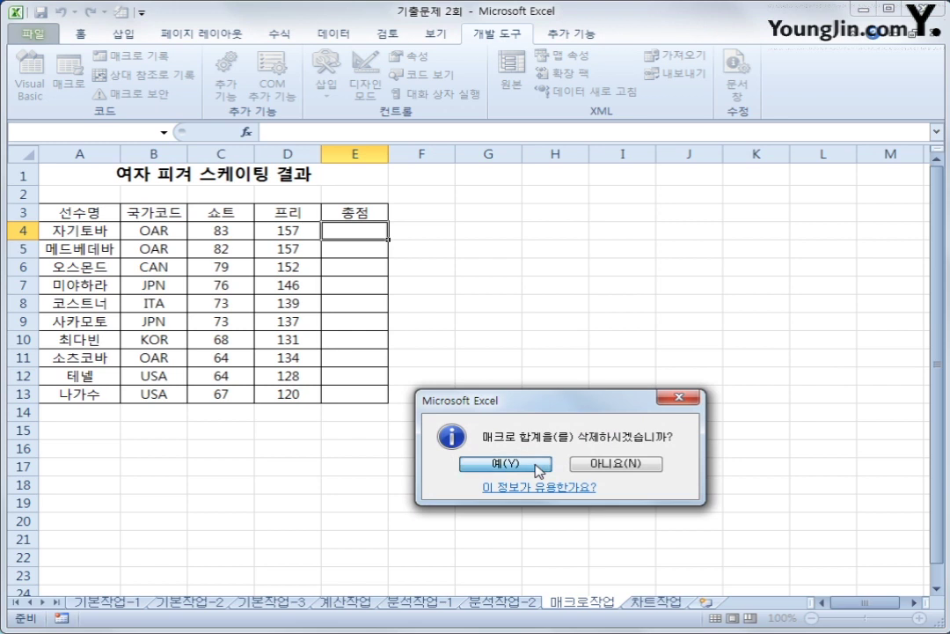
left_click(538, 467)
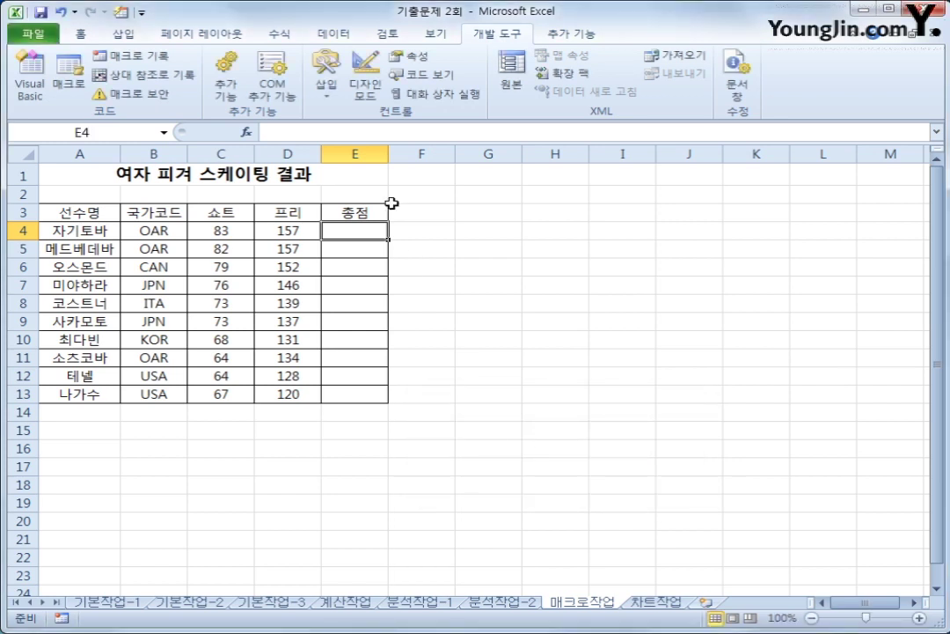
From an empty cell outside the table, start recording a macro named 총점.
left_click(616, 304)
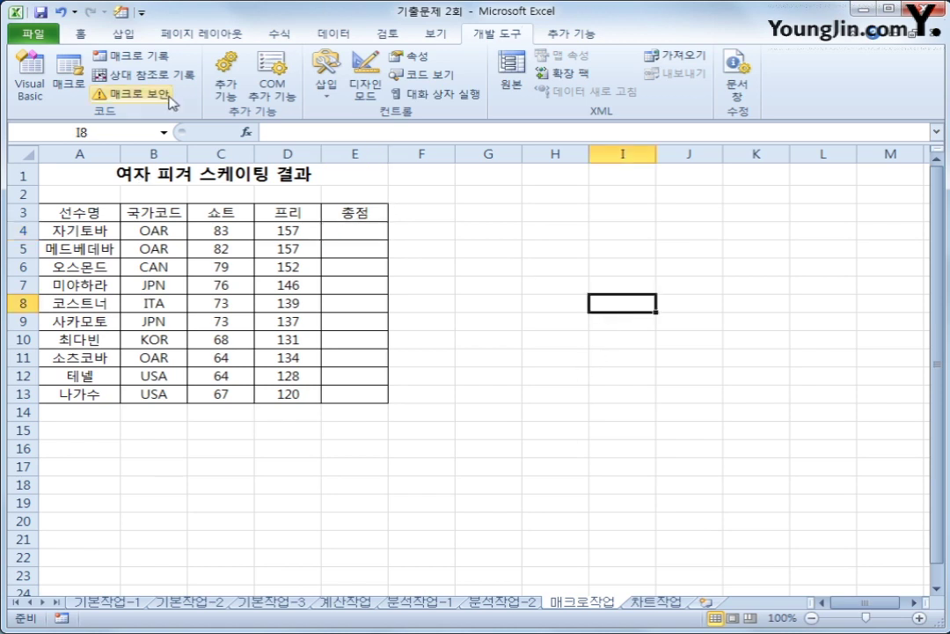
left_click(132, 56)
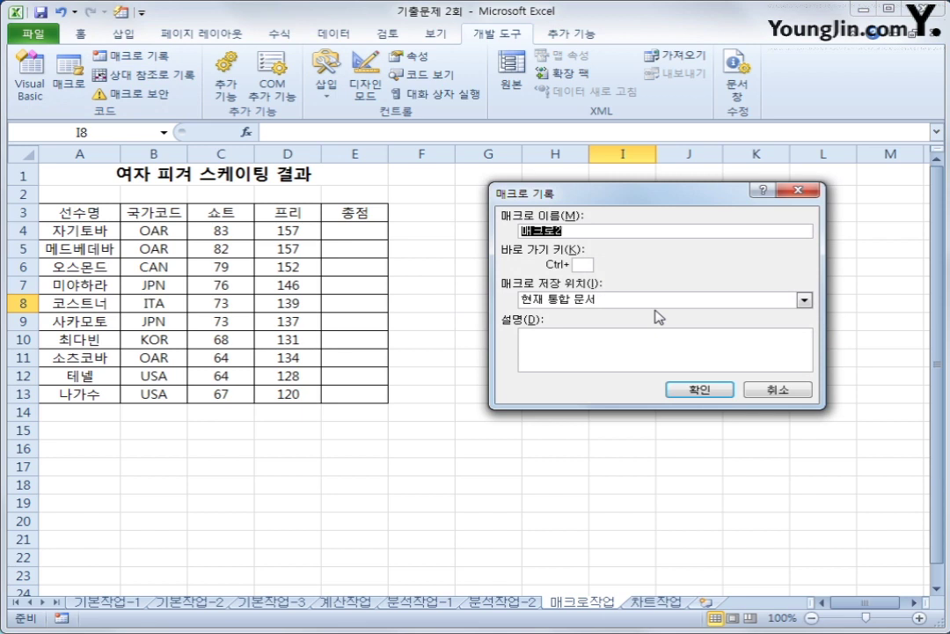
type("총점")
left_click(677, 389)
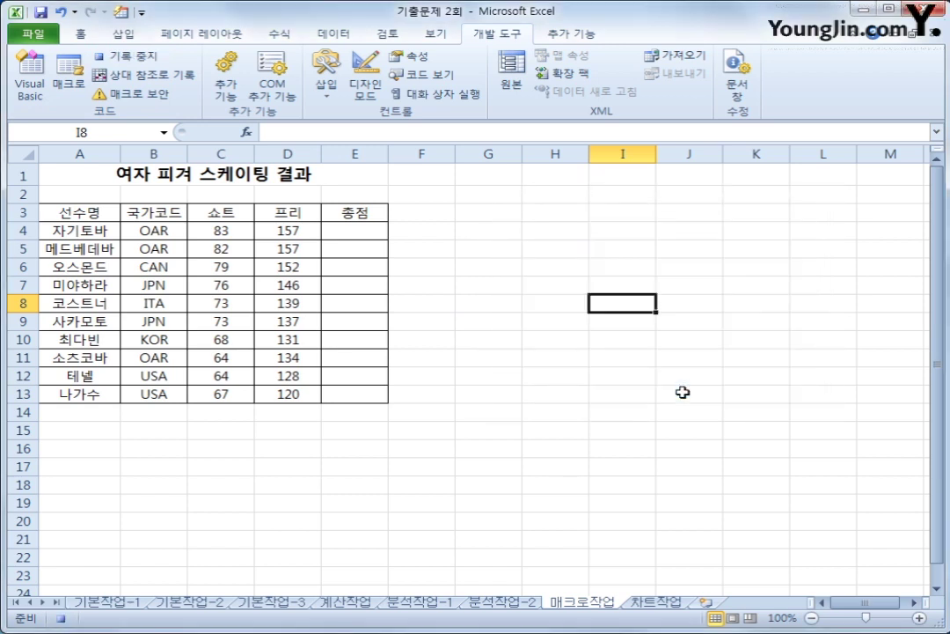
Enter the formula =C4+D4 in cell E4 to compute the first skater's 총점.
left_click(361, 232)
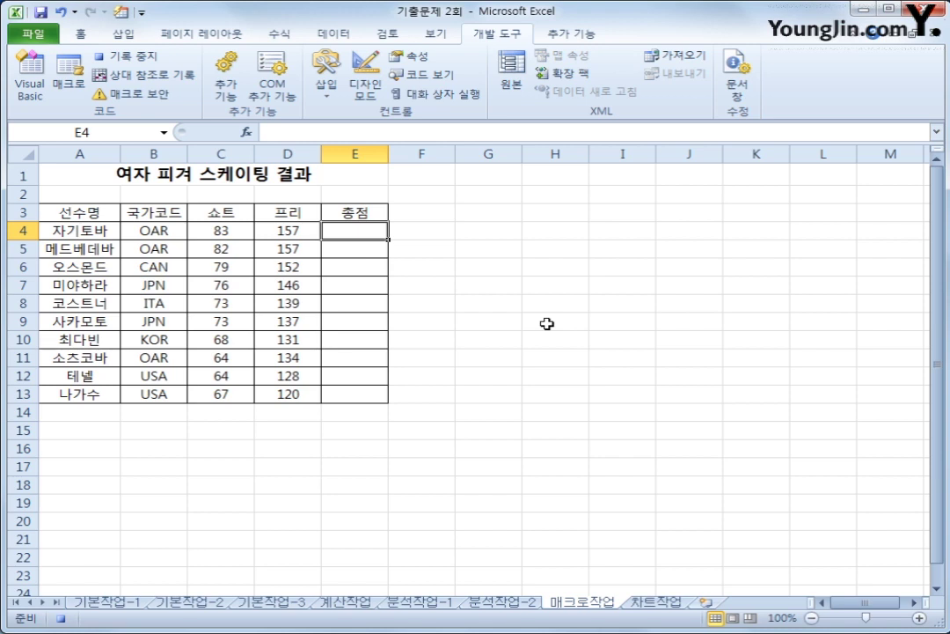
type("=")
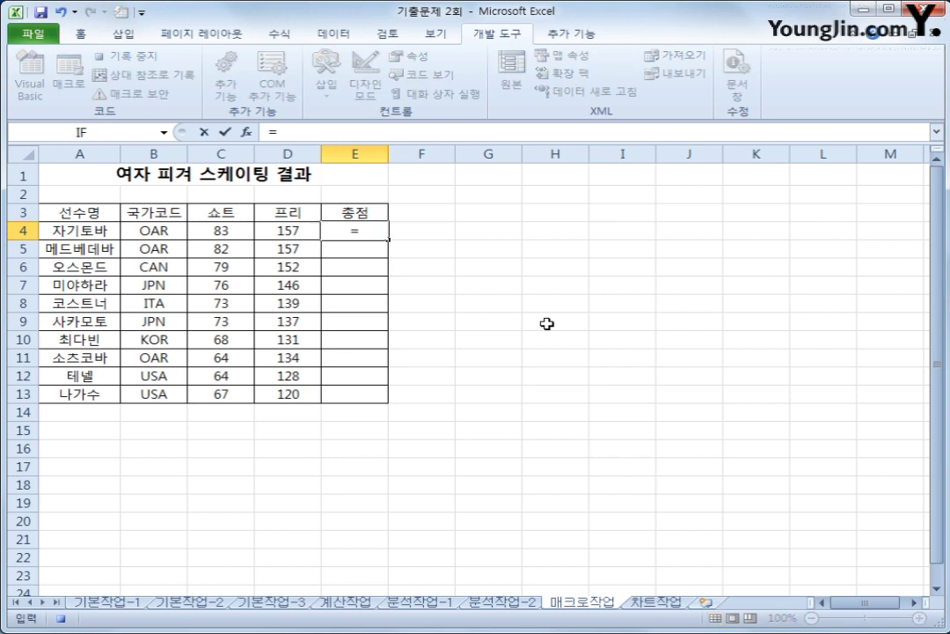
key("Left")
key("Left")
type("+")
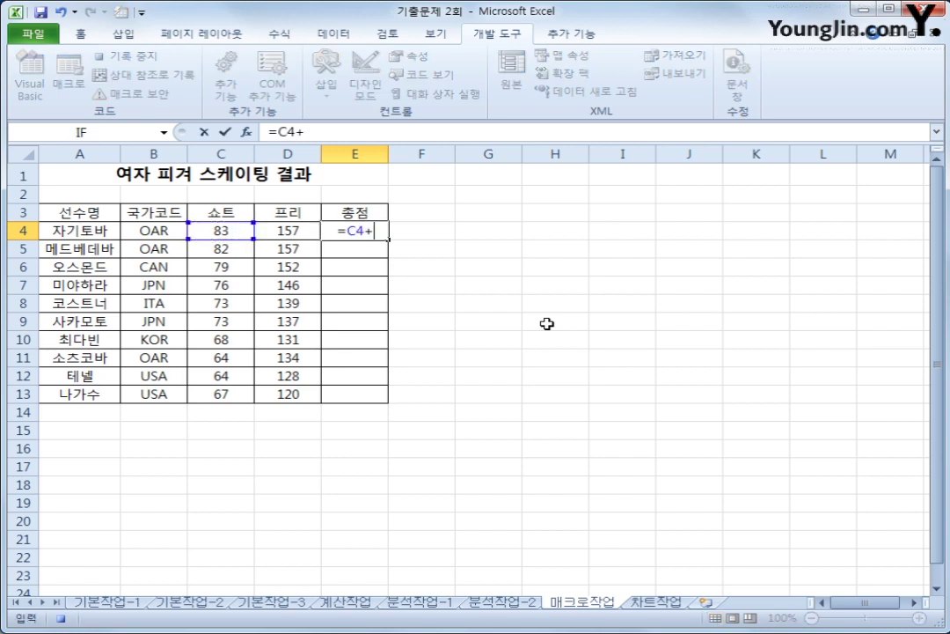
key("Left")
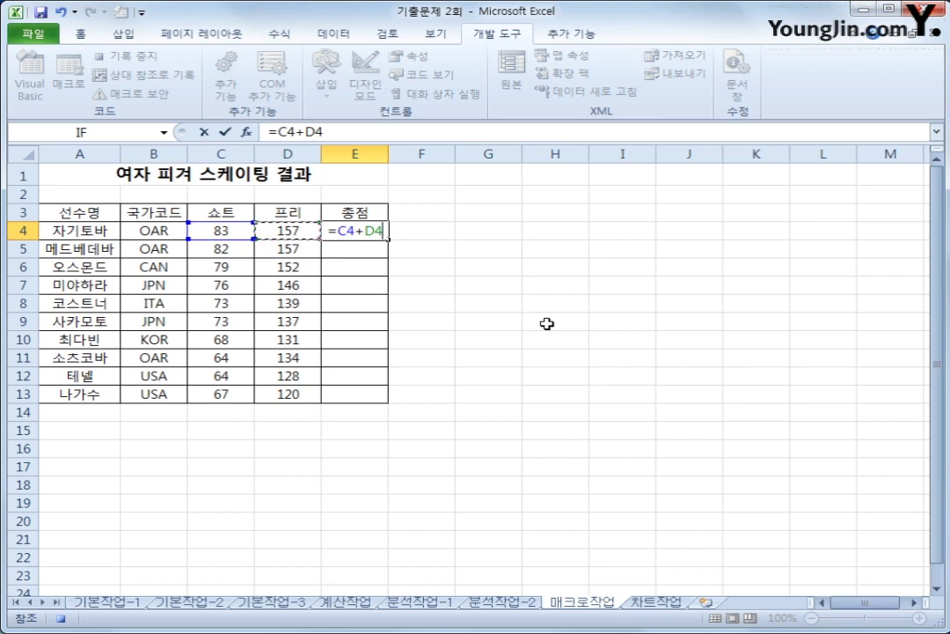
key("Return")
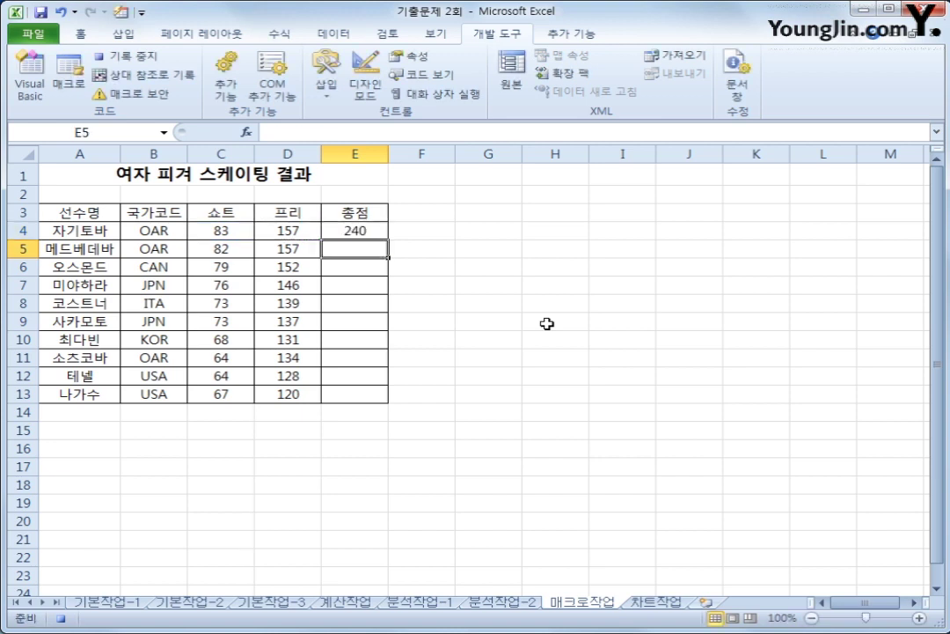
Fill the formula in E4 down through E13 and stop recording the macro.
left_click(382, 229)
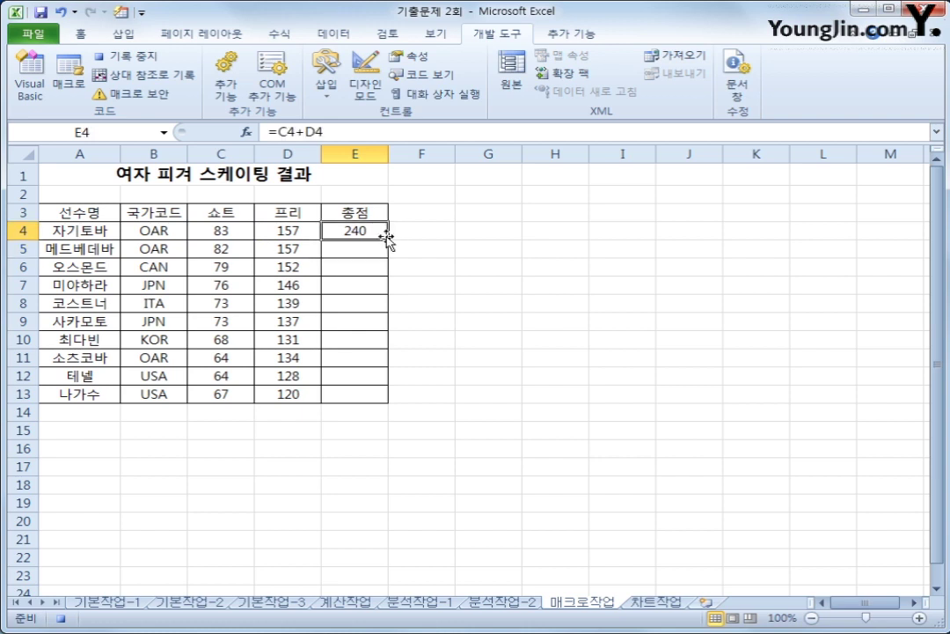
left_click_drag(388, 238, 376, 395)
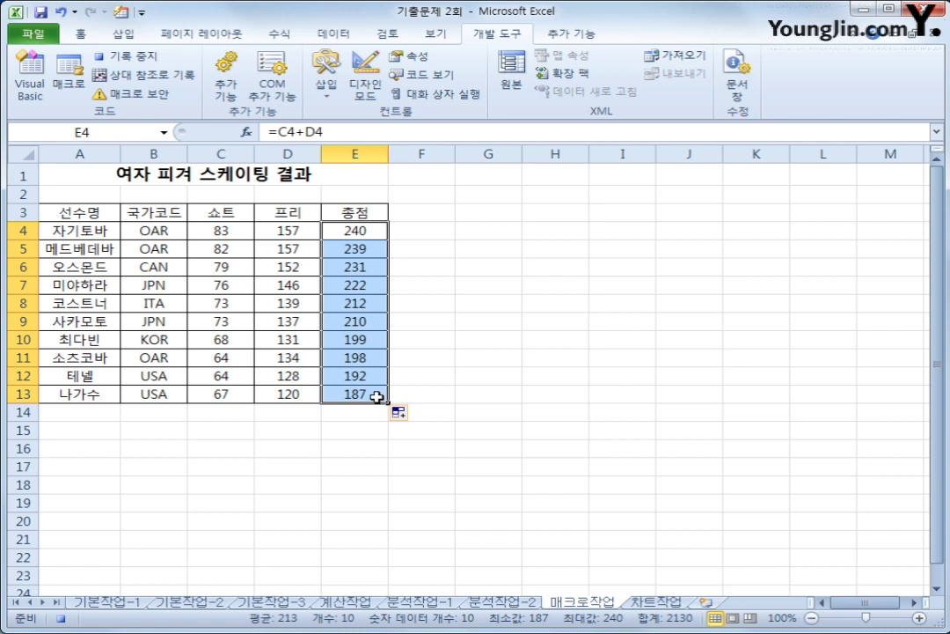
left_click(130, 56)
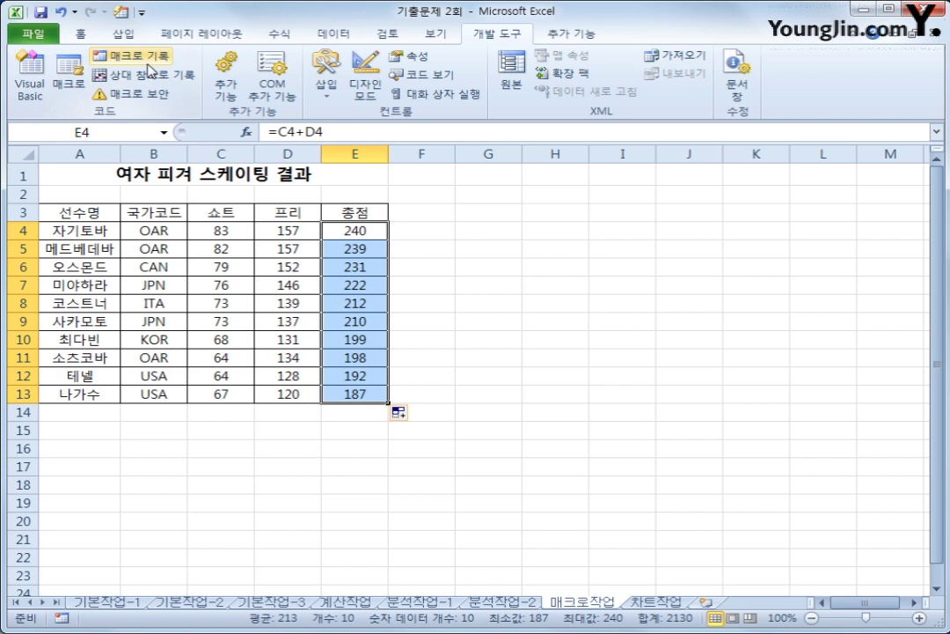
left_click(354, 395)
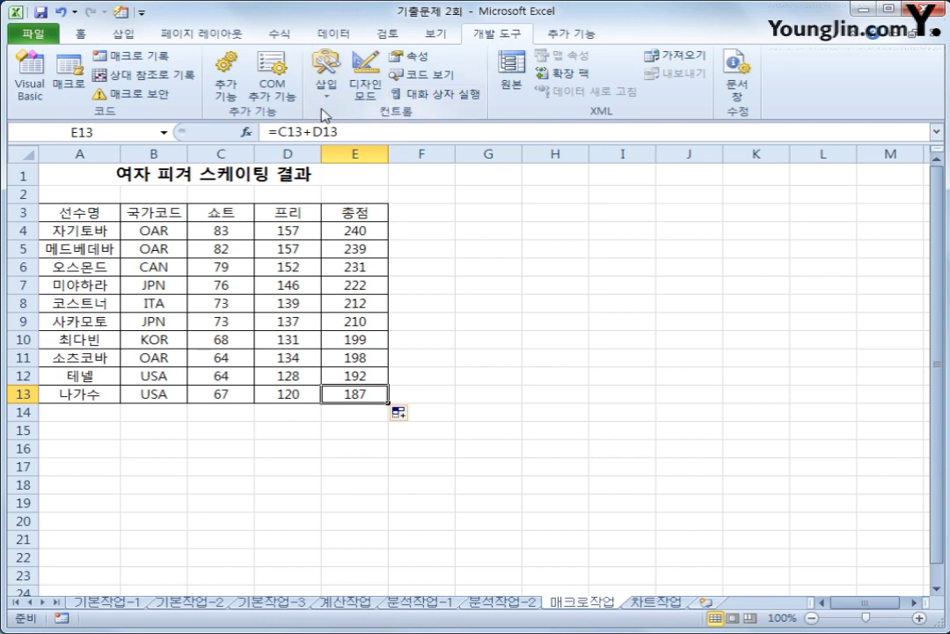
Insert a form-control button (단추) over cells G3:H5 and assign the macro 총점 to it.
left_click(326, 81)
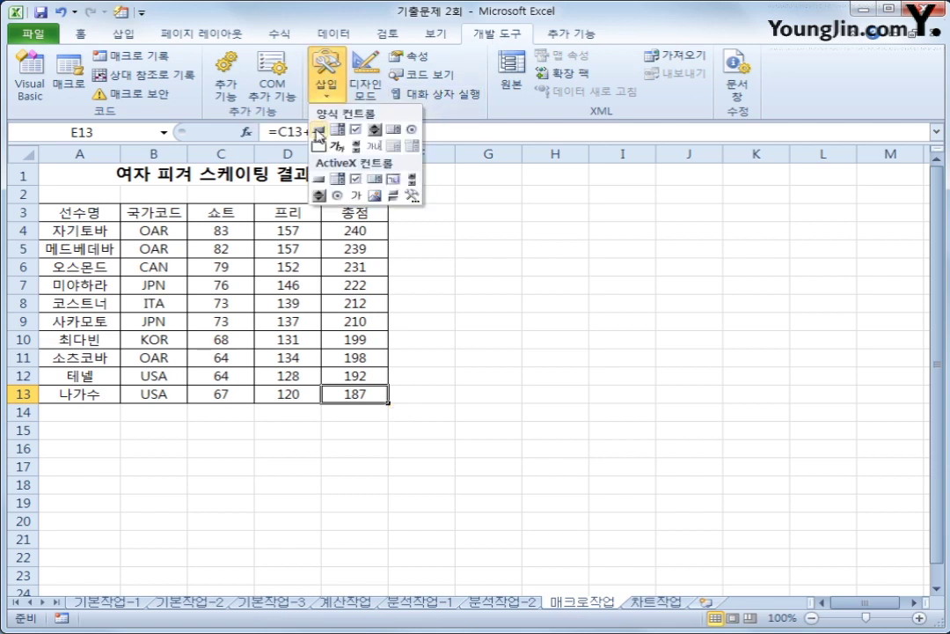
left_click(319, 132)
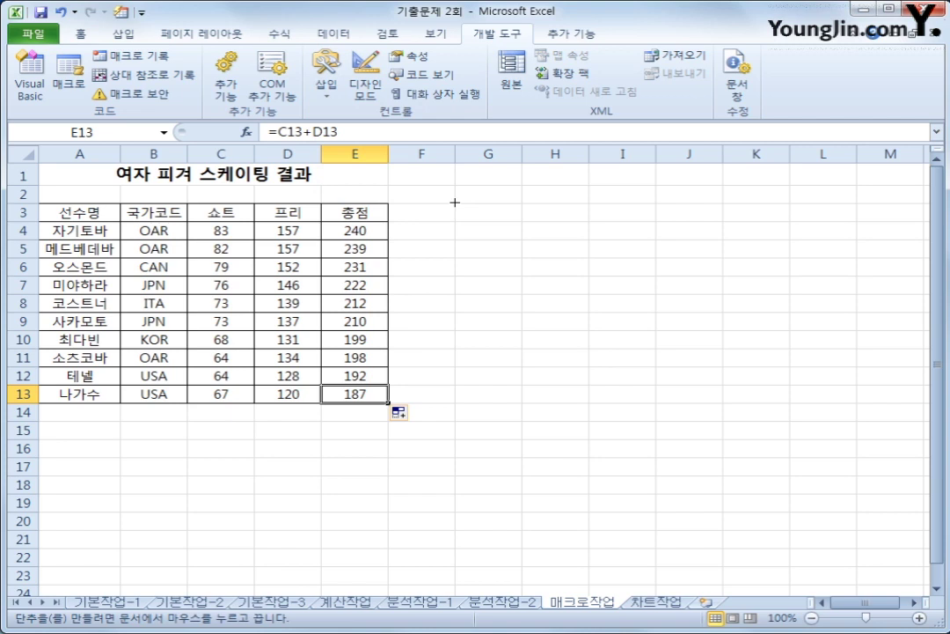
left_click_drag(456, 203, 587, 240)
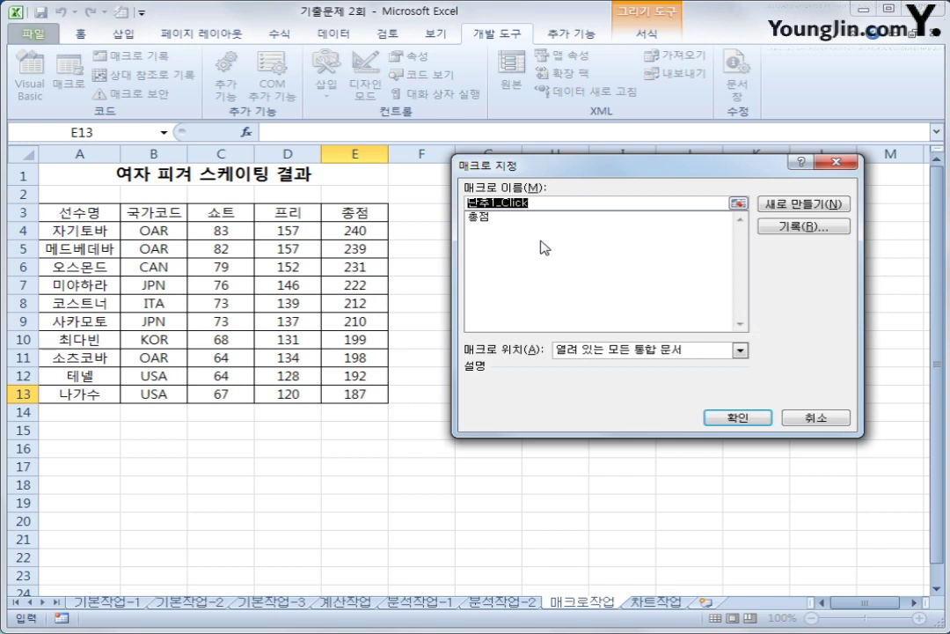
left_click(518, 226)
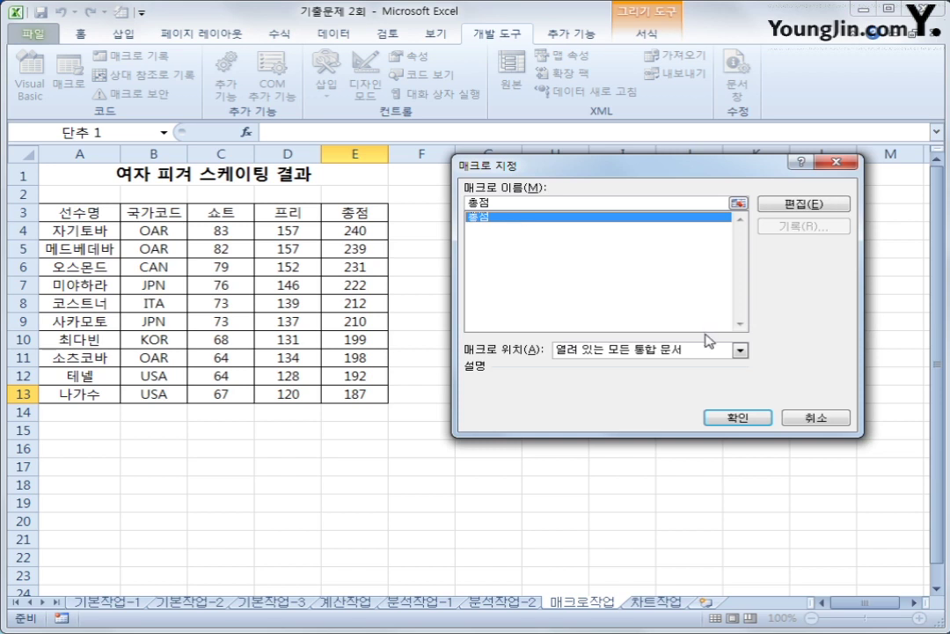
left_click(736, 417)
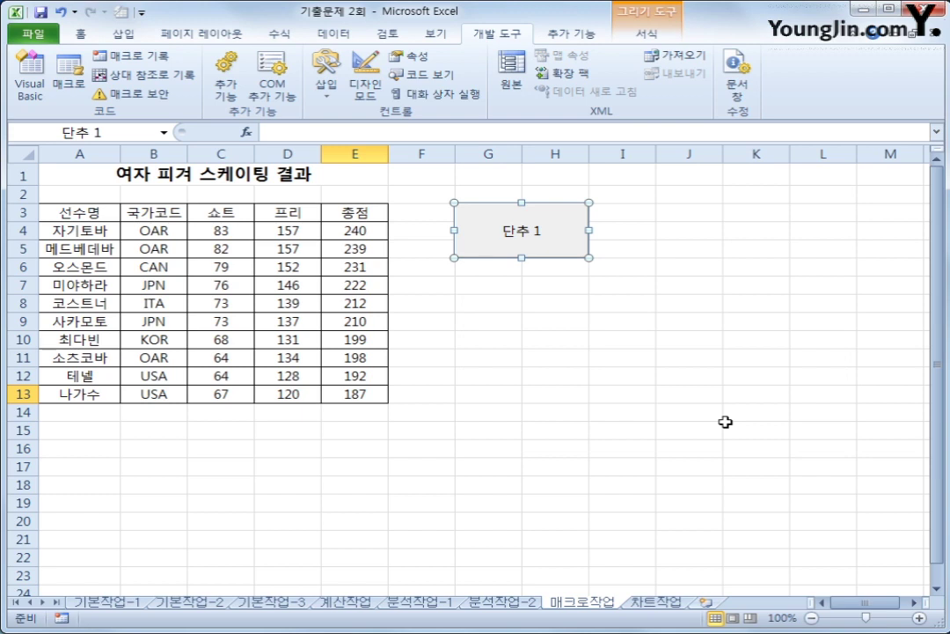
Set the new button's label to 총점 and deselect the button.
type("초")
type("점")
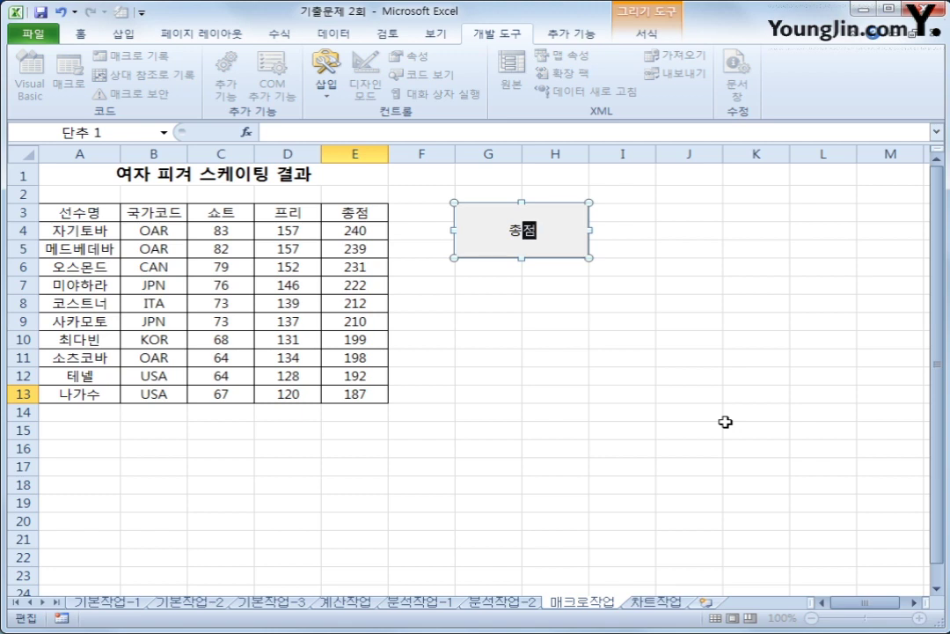
left_click(725, 424)
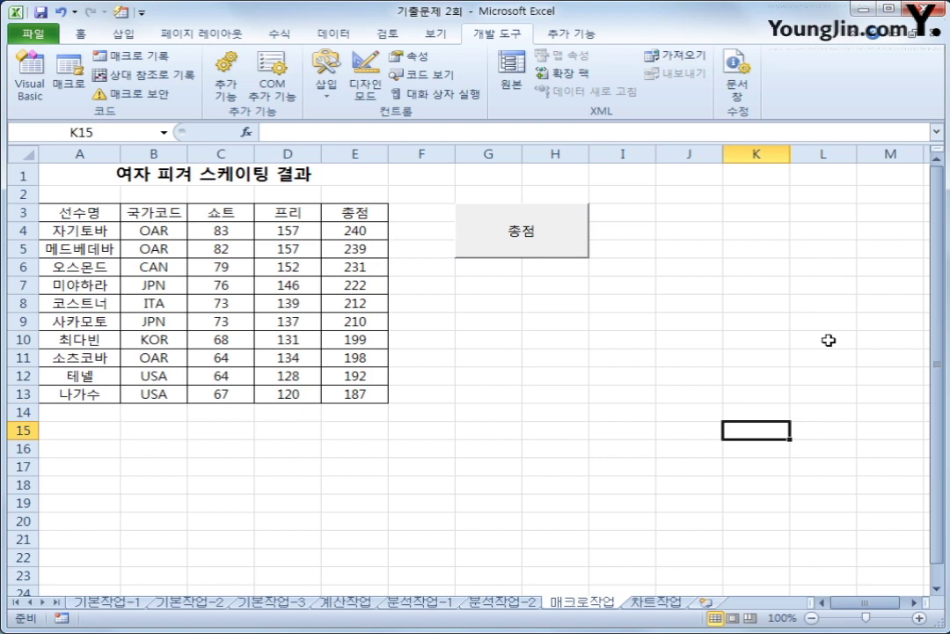
left_click(672, 322)
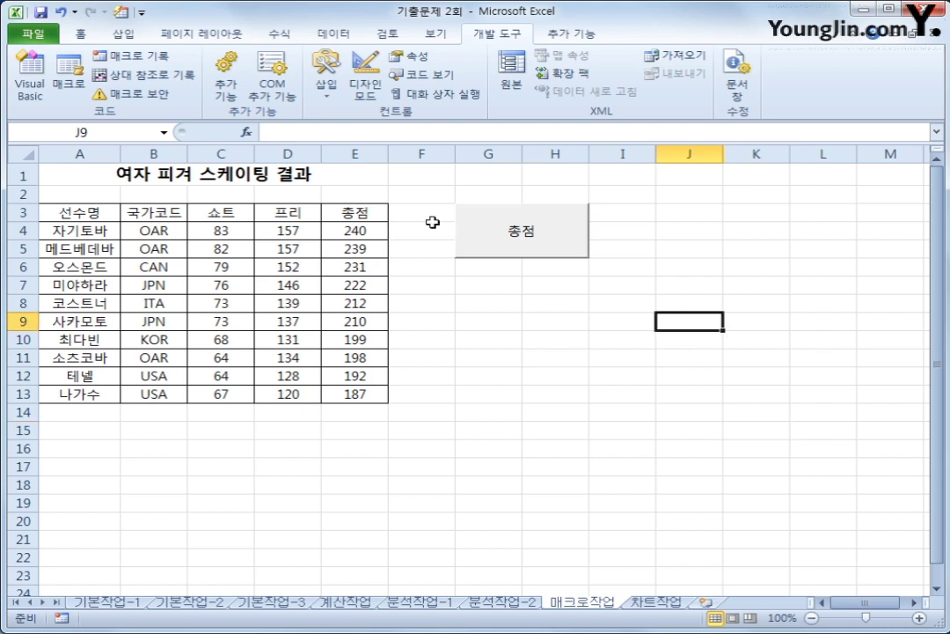
Start recording a new macro named 셀스타일, stored in the current workbook.
left_click(130, 56)
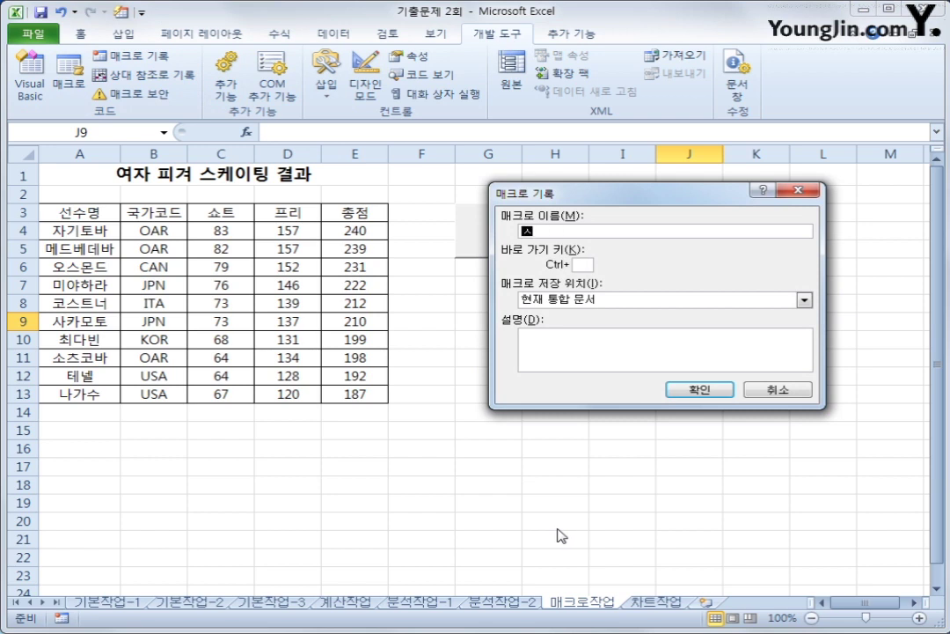
type("셀병ㅌㅏ일")
left_click(680, 388)
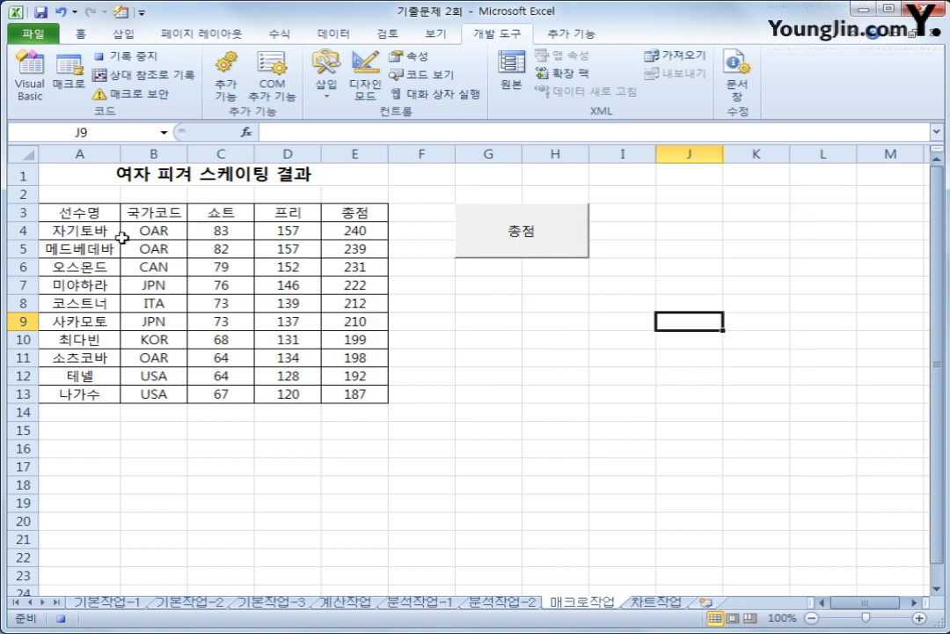
Apply the 강조색4 cell style to the header cells A3:E3 and stop recording the macro.
left_click_drag(68, 213, 336, 214)
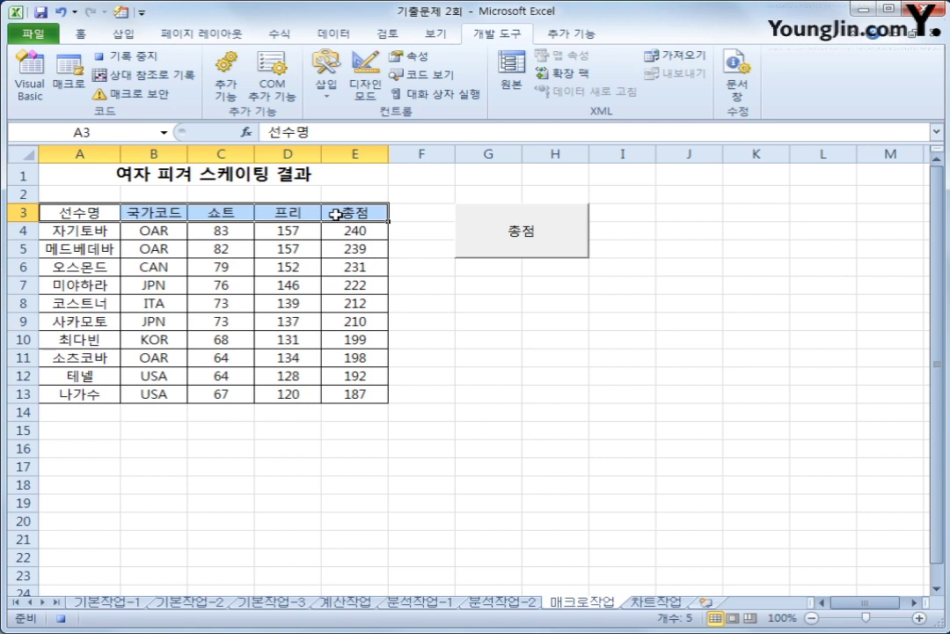
left_click(75, 33)
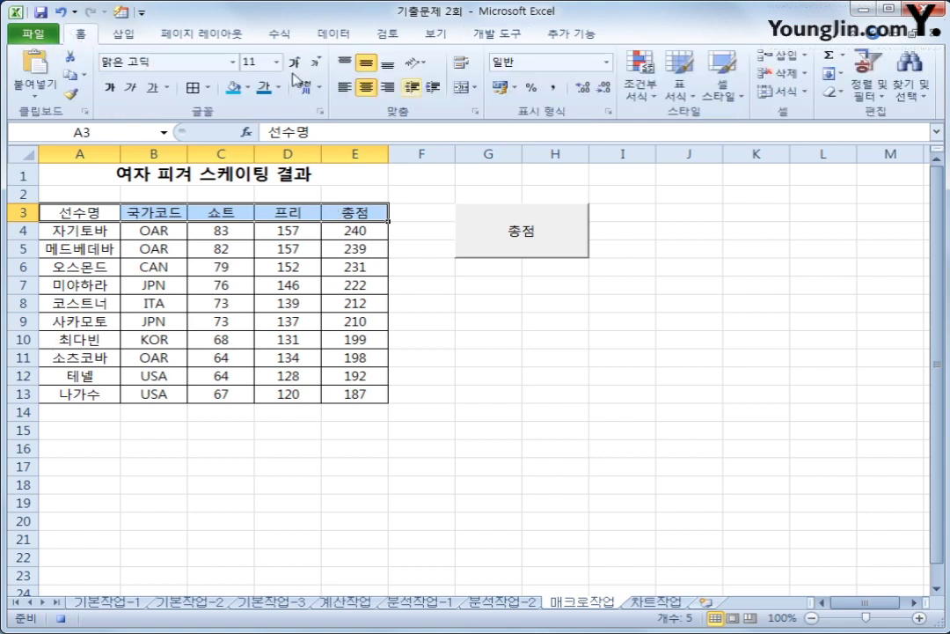
left_click(727, 93)
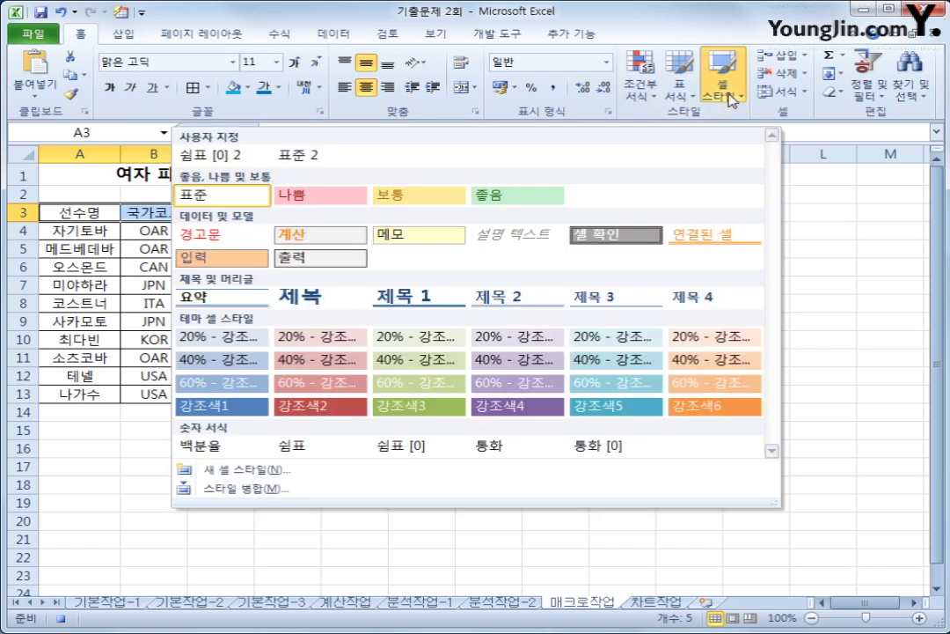
left_click(515, 407)
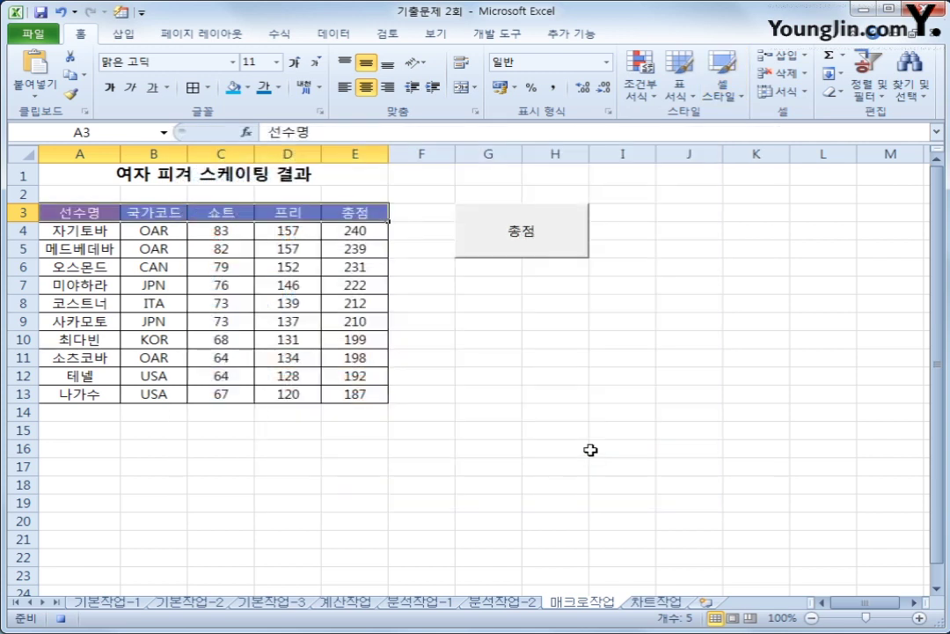
left_click(353, 213)
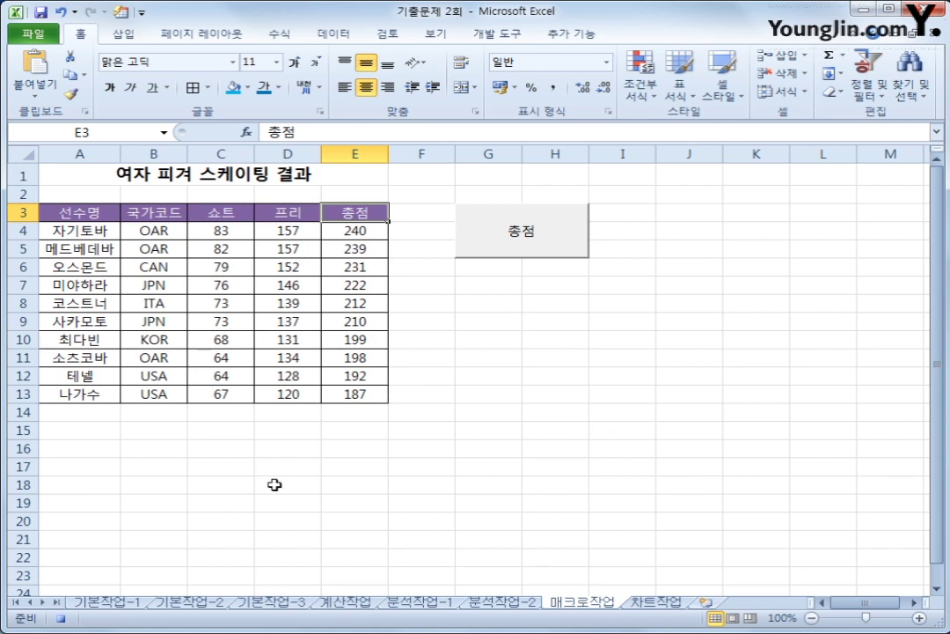
left_click(491, 33)
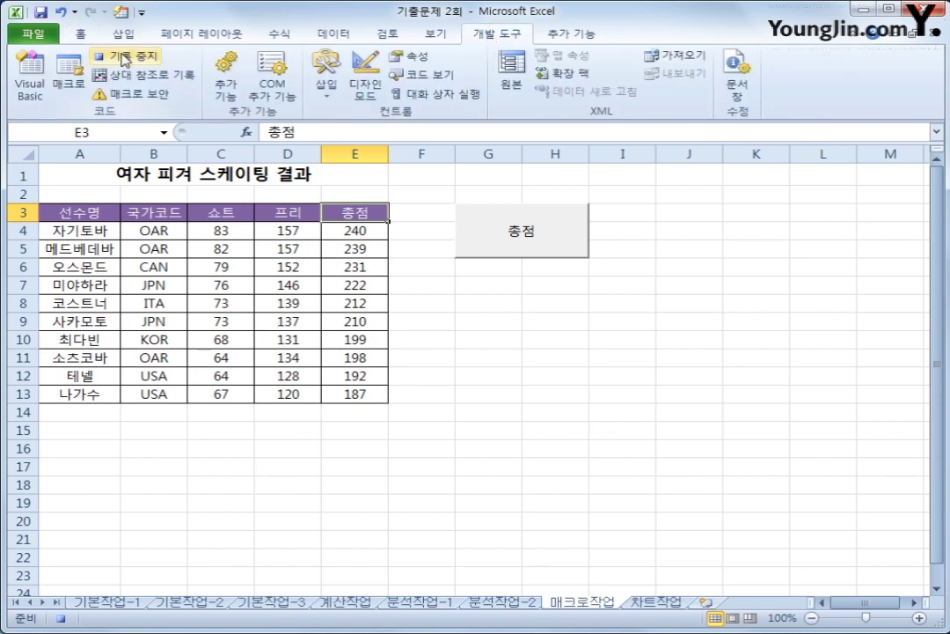
left_click(128, 55)
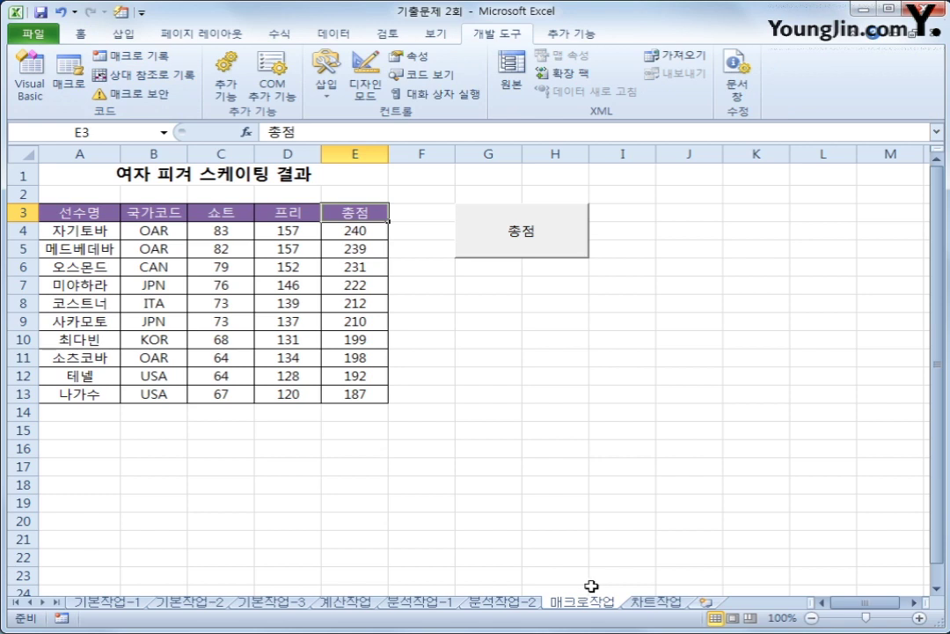
left_click(674, 504)
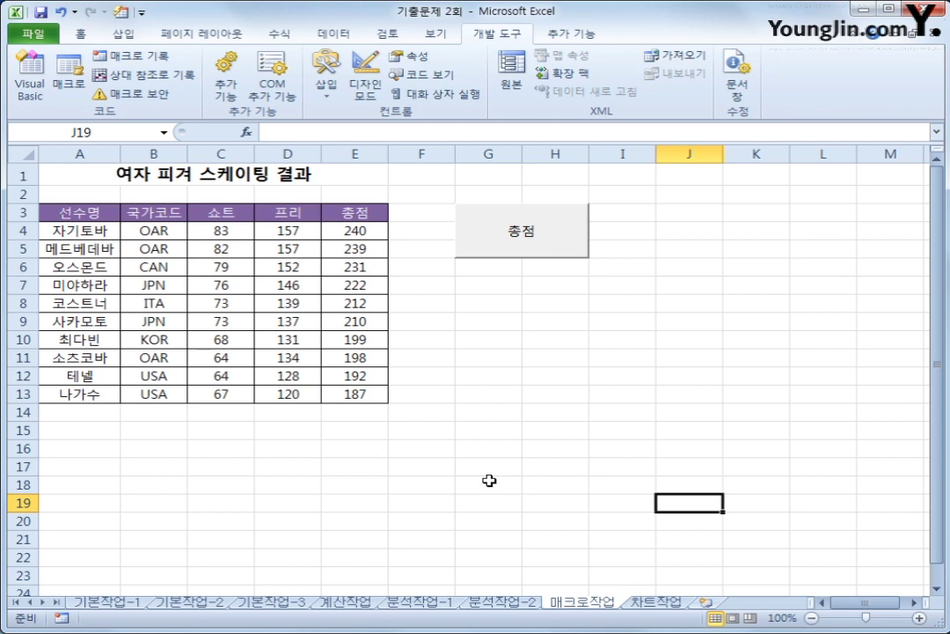
Draw a rounded rectangle (모서리가 둥근 직사각형) over cells G7:H9 and enter 셀스타일 as its text.
left_click(123, 34)
left_click(217, 56)
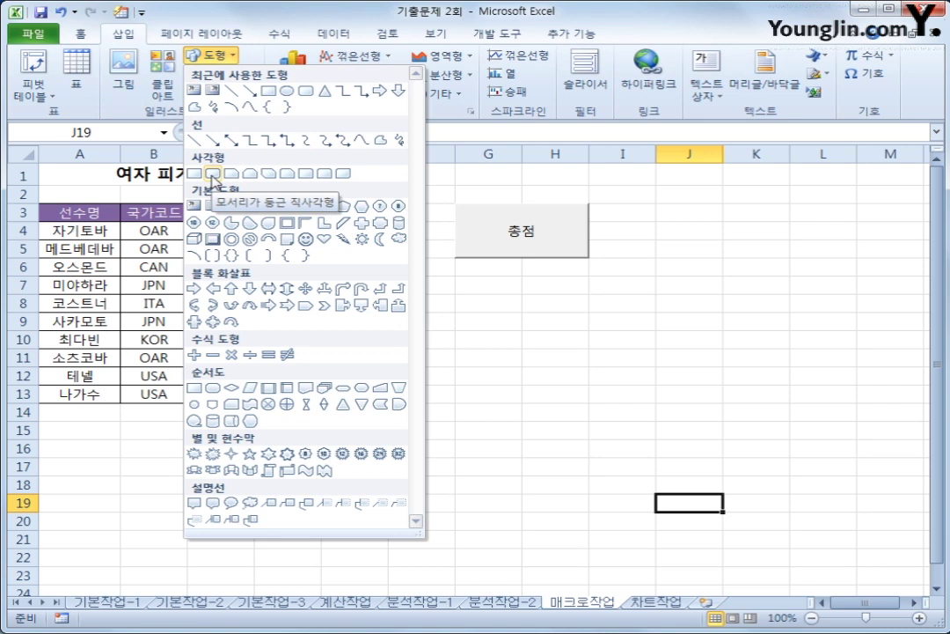
left_click(212, 174)
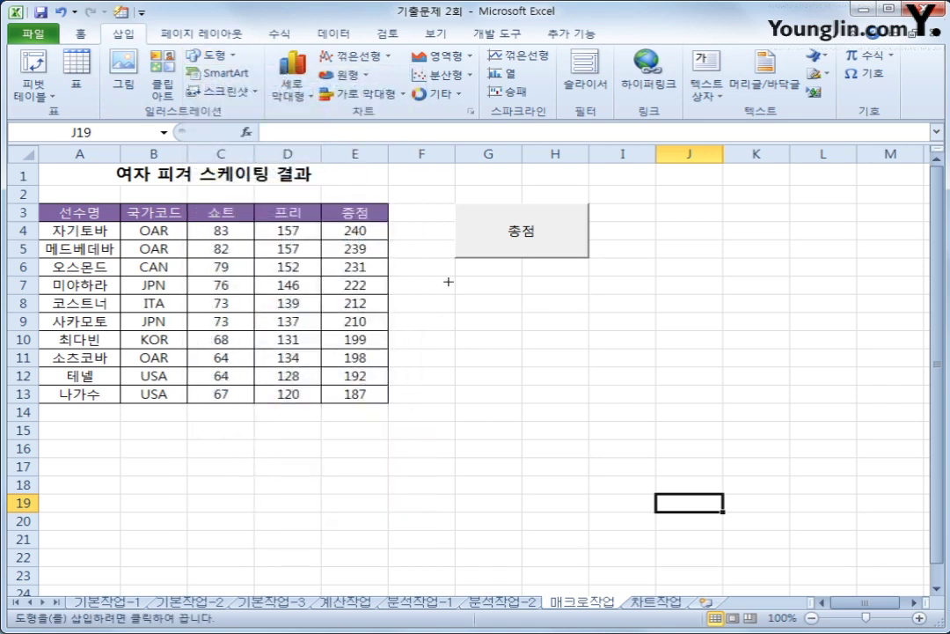
mouse_move(454, 276)
left_mouse_down()
mouse_move(565, 328)
mouse_move(563, 319)
mouse_move(567, 329)
left_mouse_up()
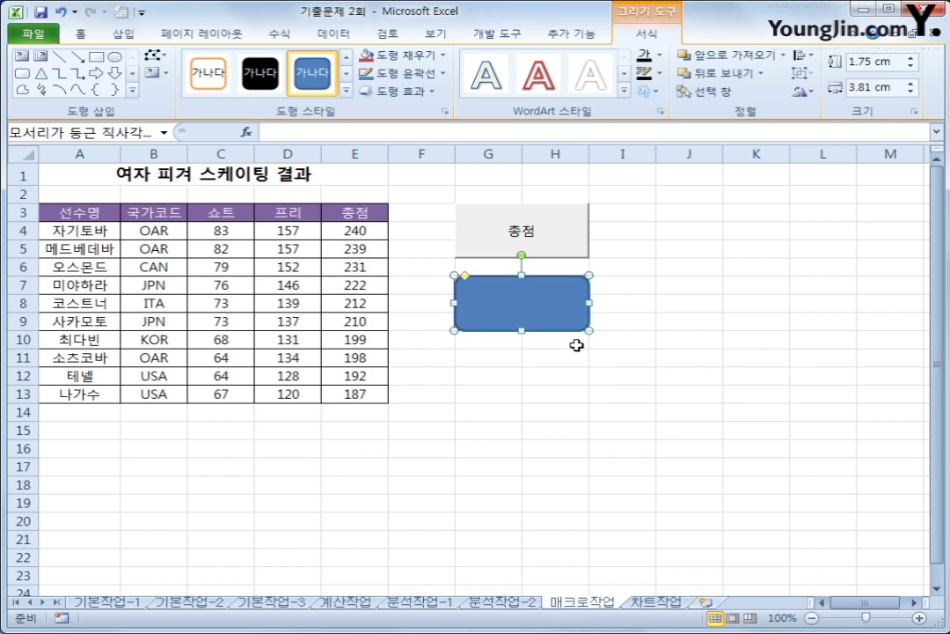
type("셀스")
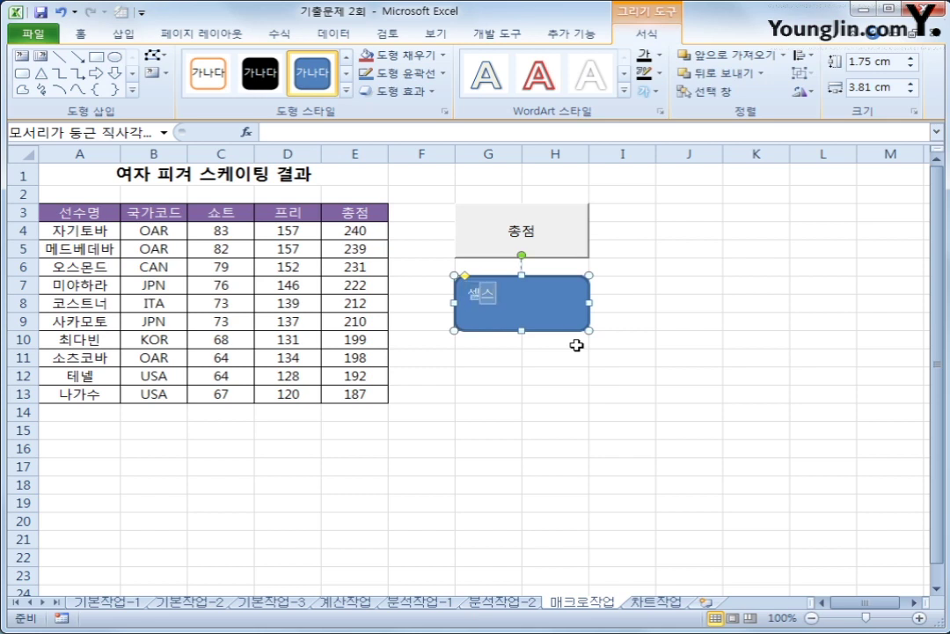
type("타이")
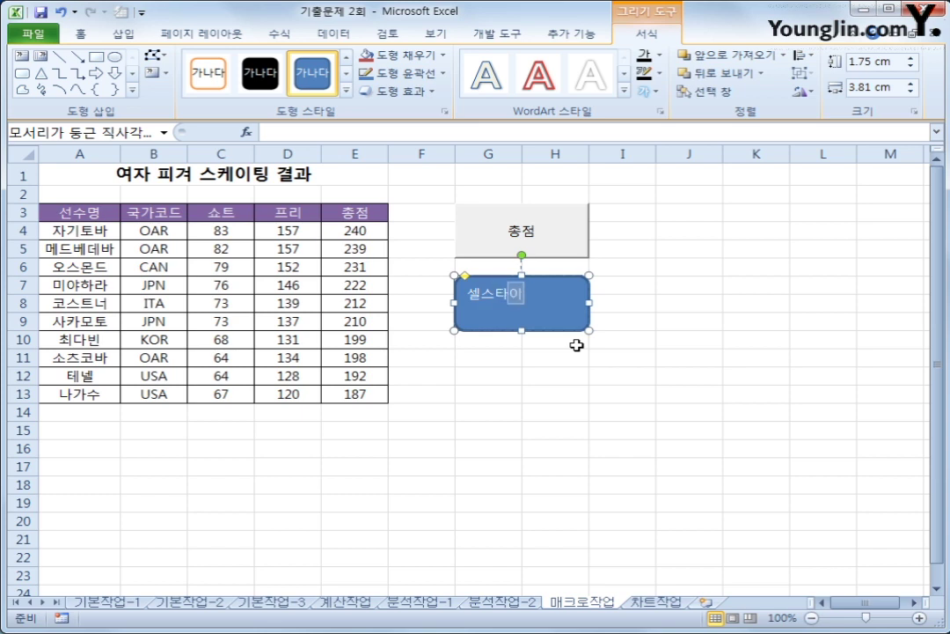
type("ㄹ")
left_click(570, 277)
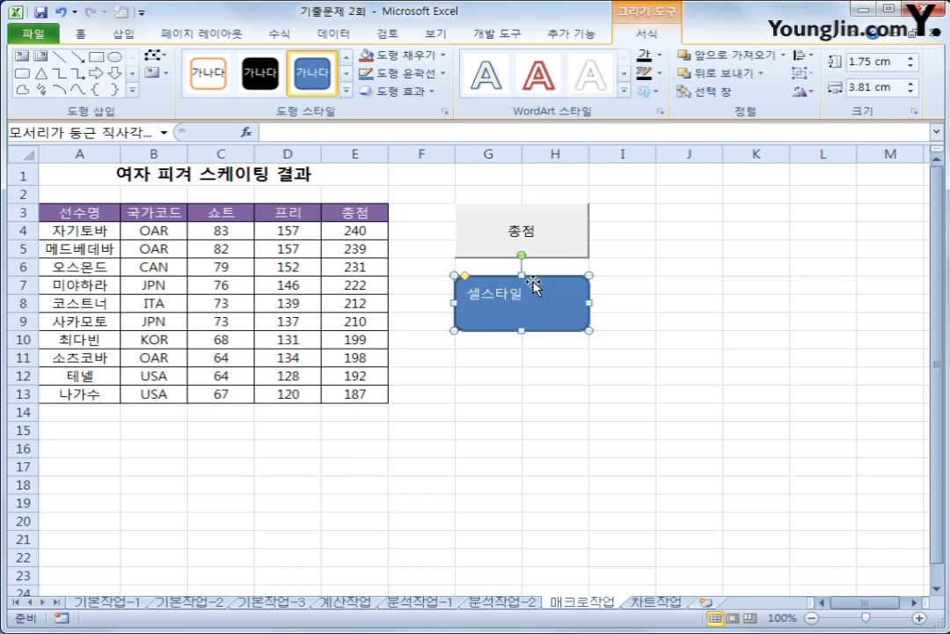
Assign the macro 셀스타일 to the rounded rectangle.
right_click(533, 280)
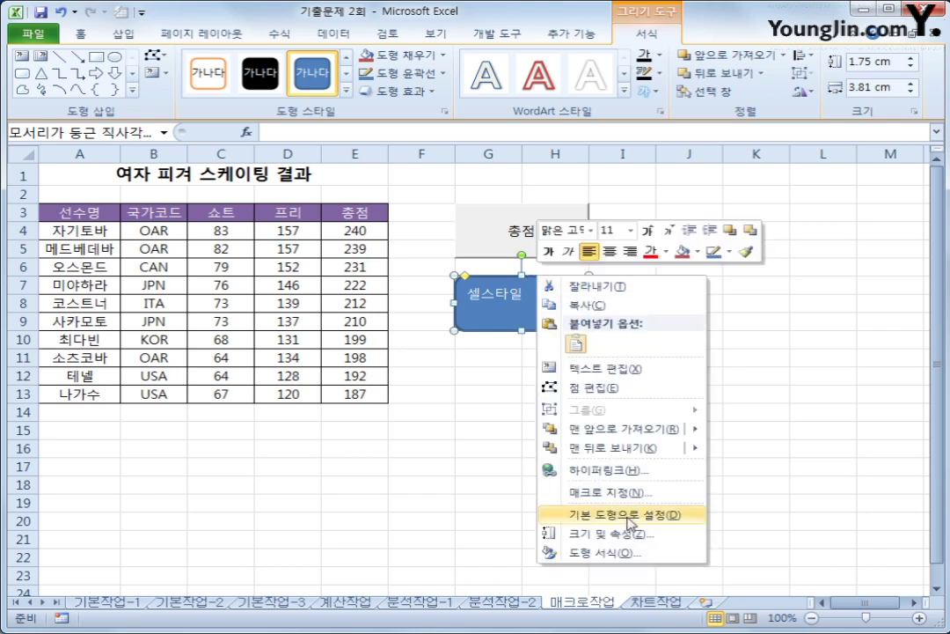
left_click(630, 492)
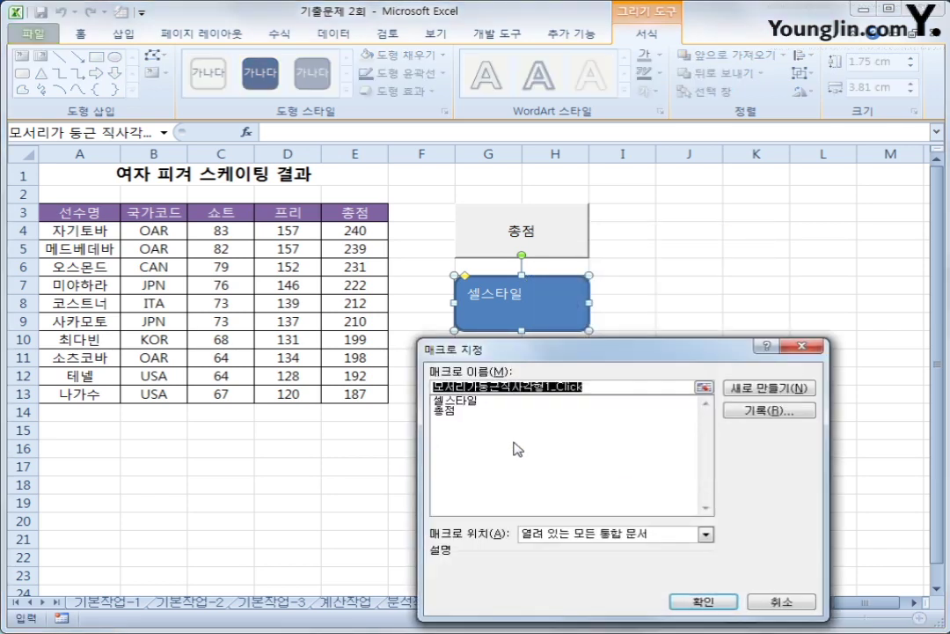
left_click(499, 410)
left_click(495, 402)
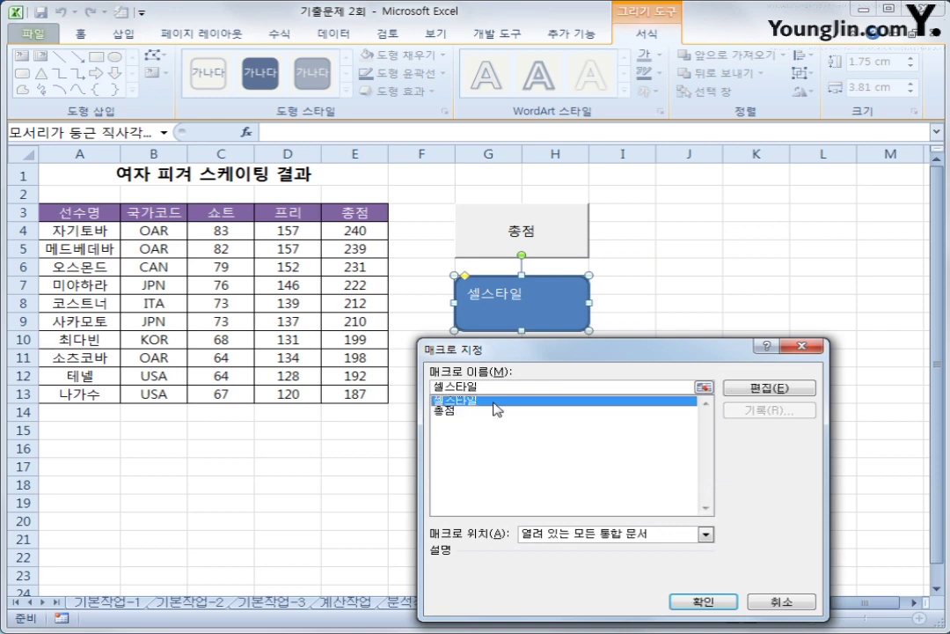
left_click(707, 604)
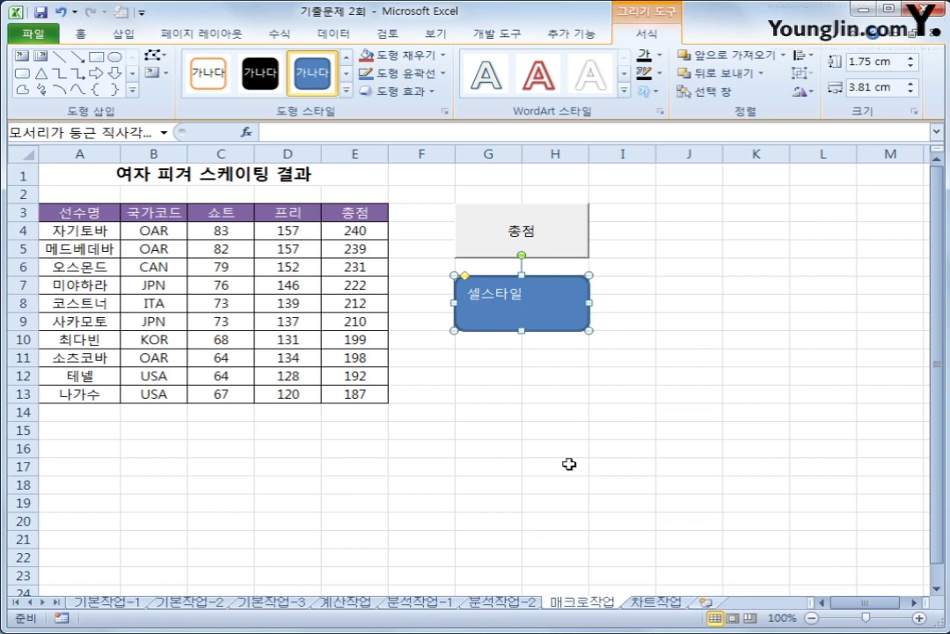
Center the rounded rectangle's text vertically and horizontally, and deselect the shape.
left_click(80, 35)
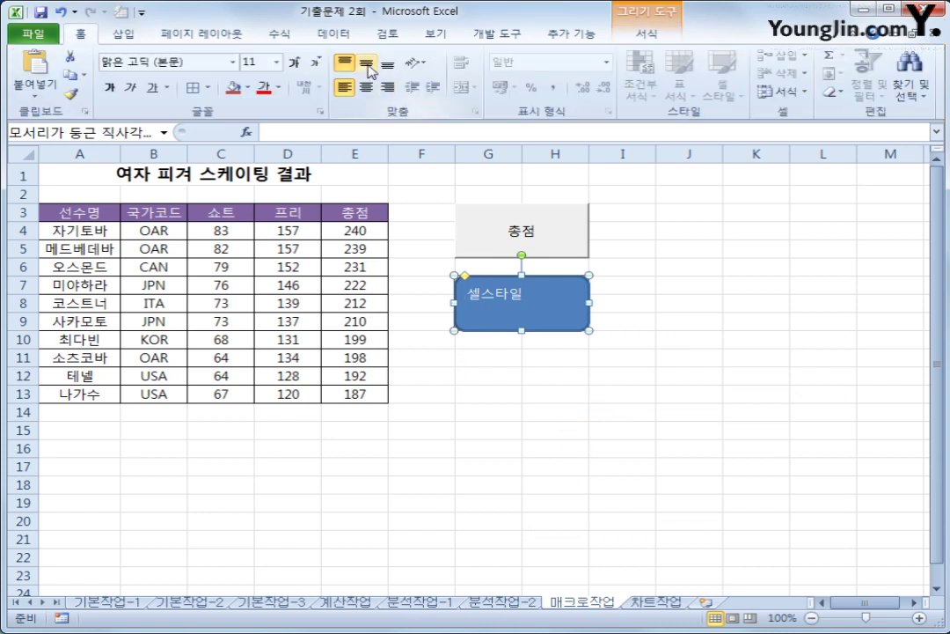
left_click(366, 64)
left_click(365, 87)
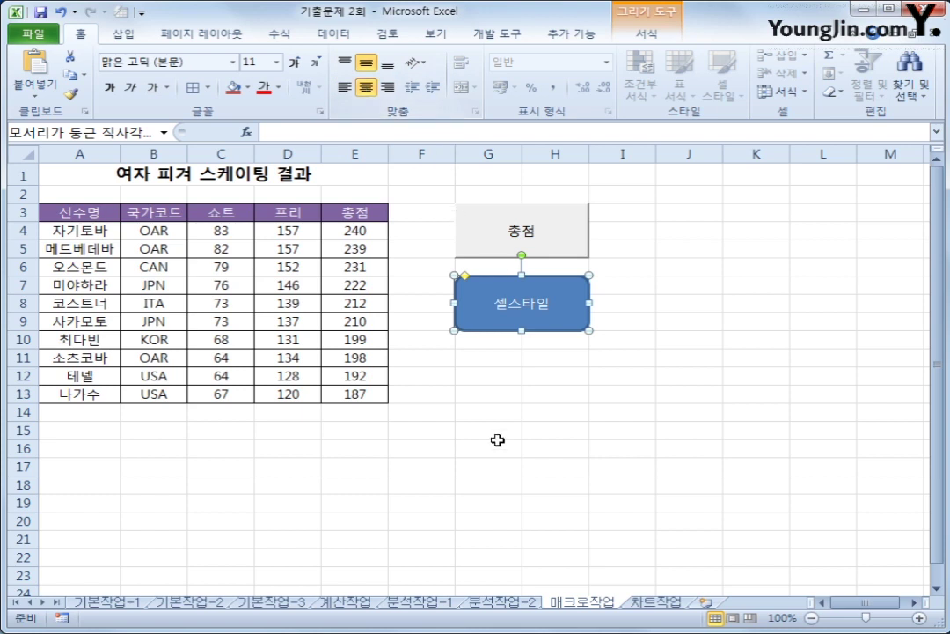
left_click(612, 469)
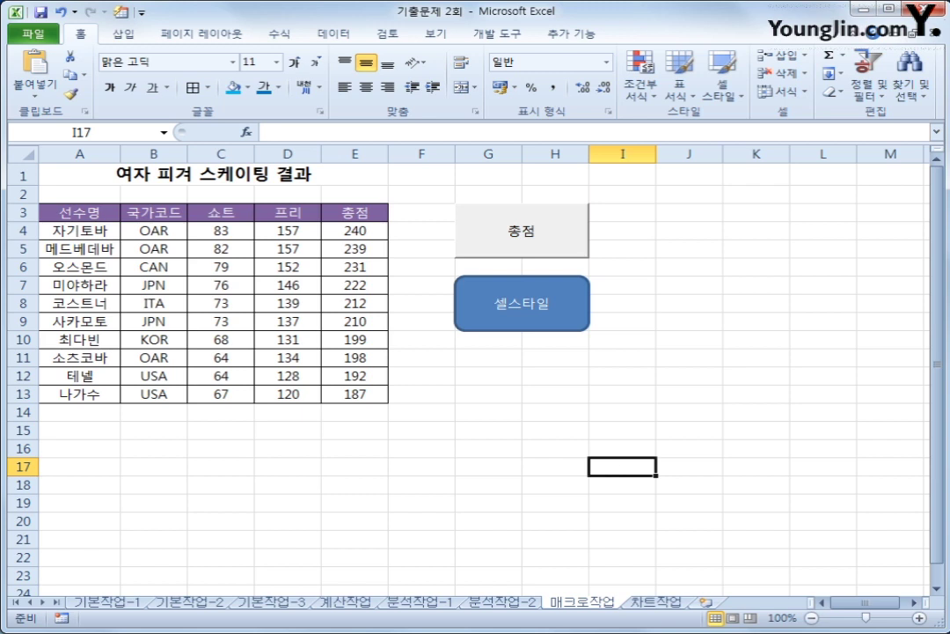
On the 차트작업 sheet, change the chart's data range to A3:C3 and A7:C9 so only 4월 to 6월 are plotted.
left_click(656, 602)
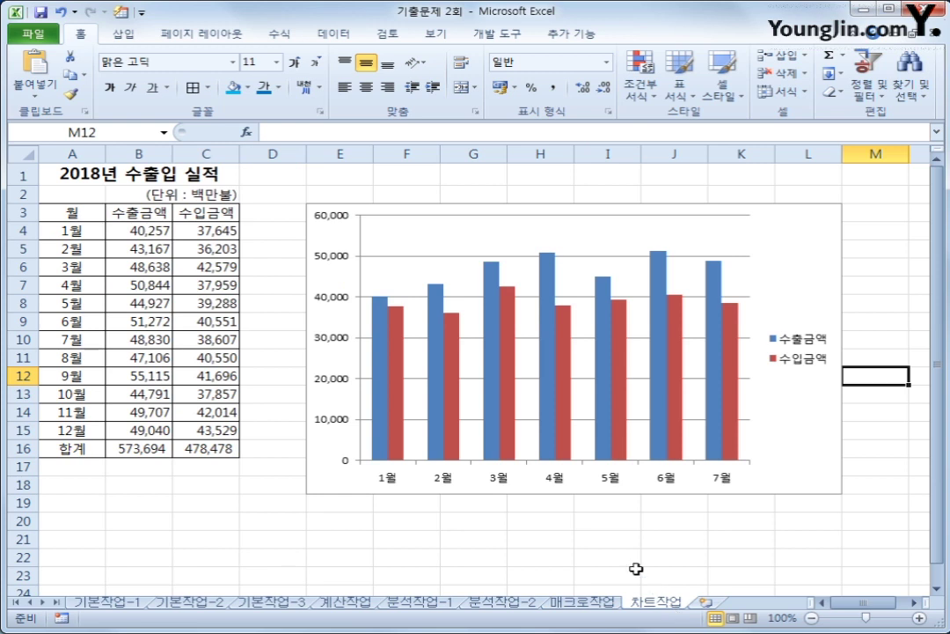
left_click(787, 253)
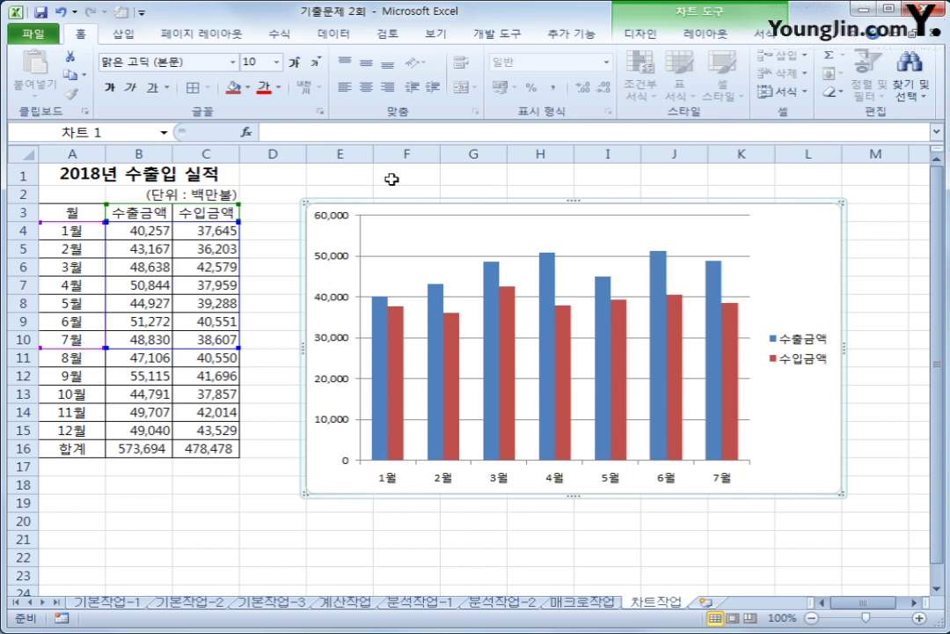
right_click(803, 242)
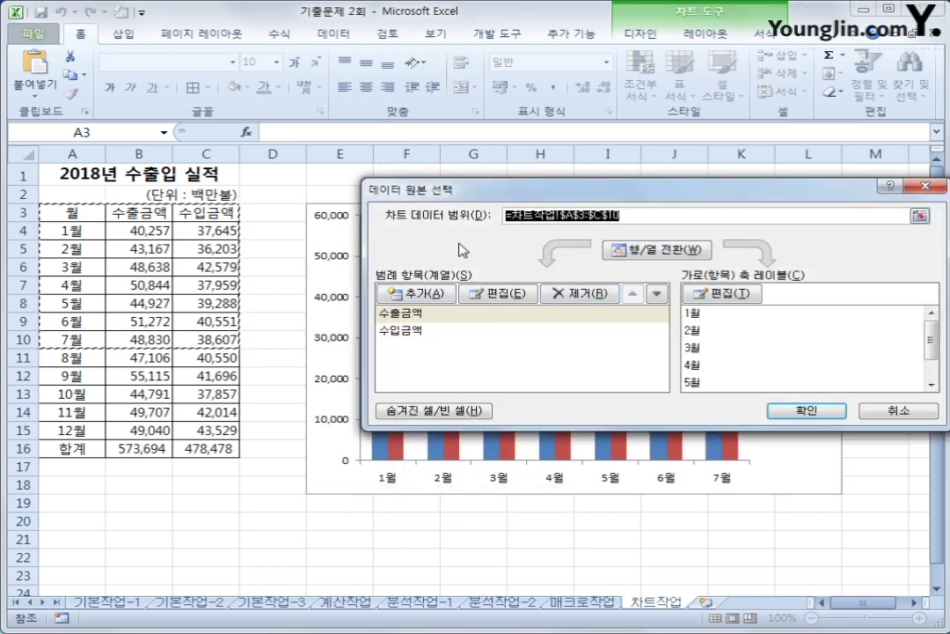
left_click(642, 214)
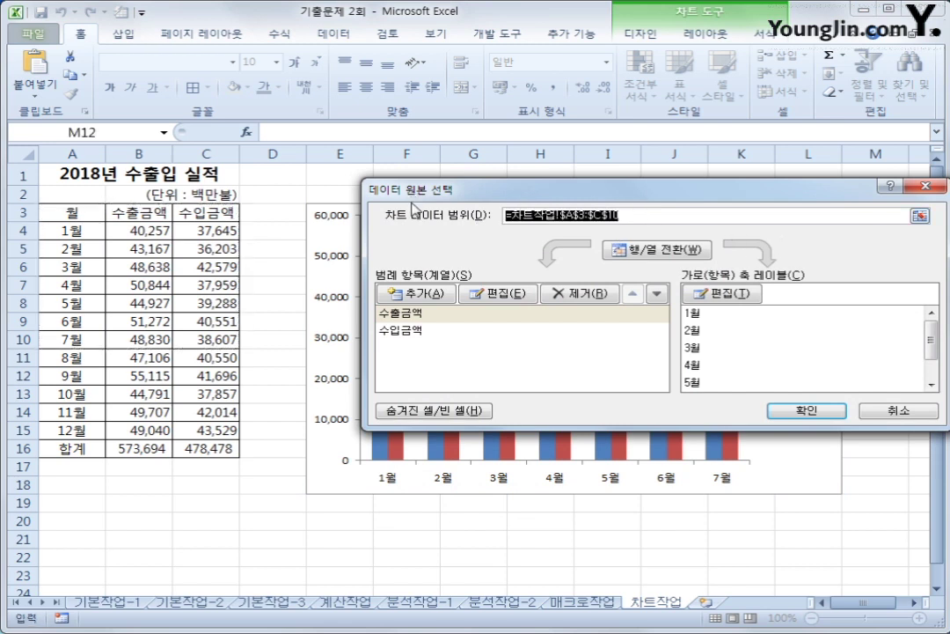
key("Delete")
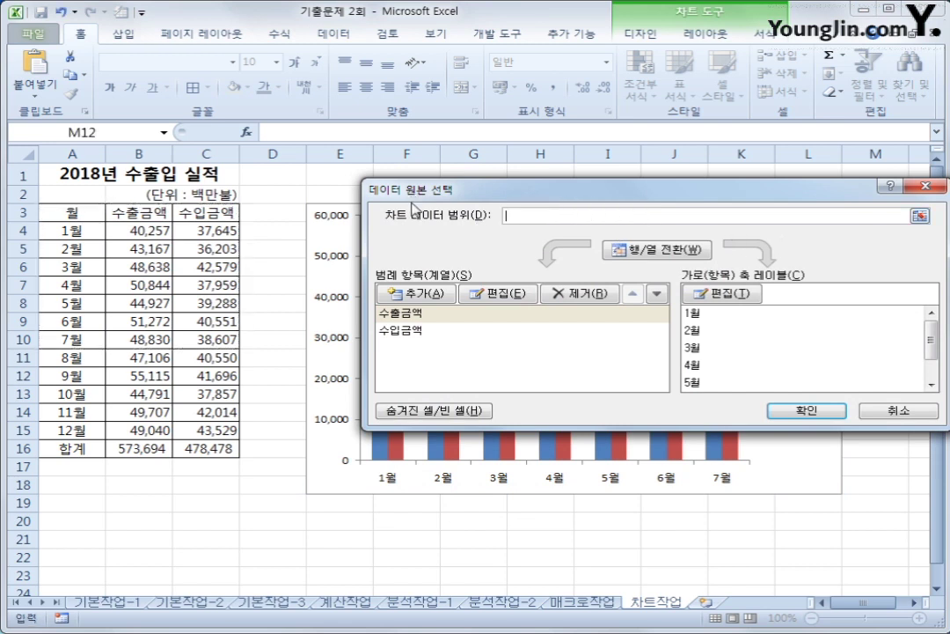
left_click(68, 216)
left_click_drag(69, 216, 181, 215)
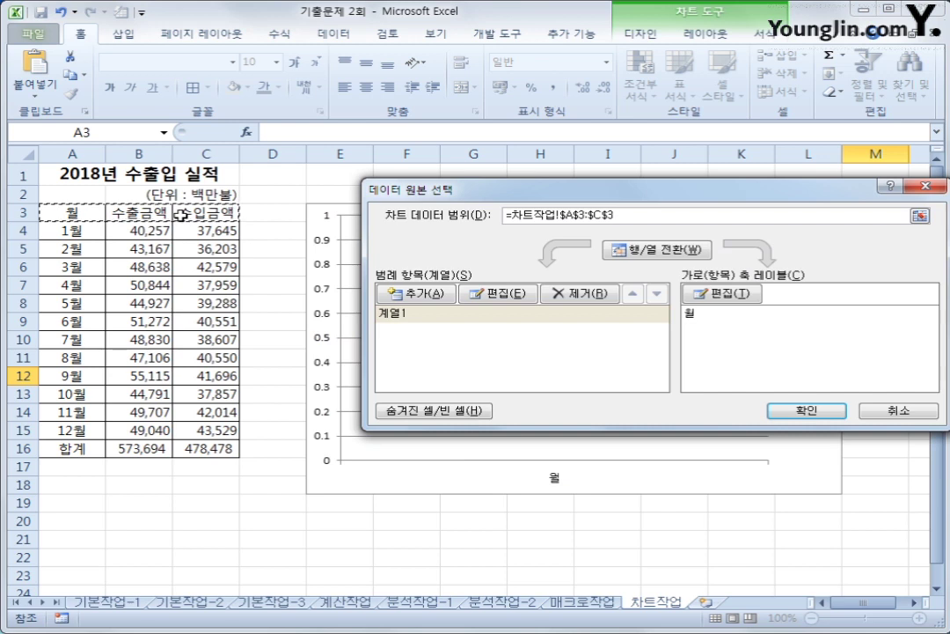
left_click(94, 285, "ctrl")
left_click_drag(94, 285, 195, 319)
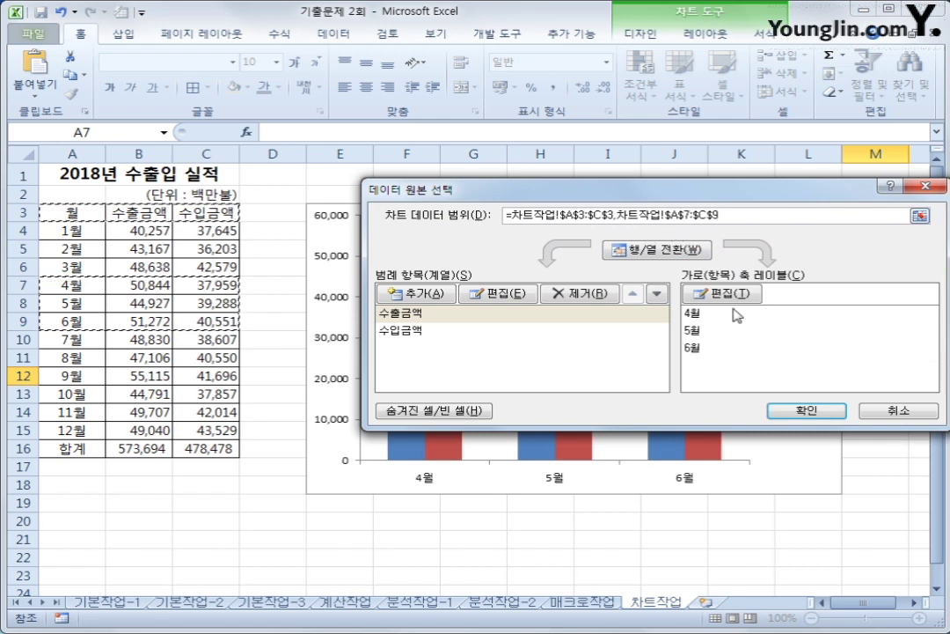
left_click(803, 413)
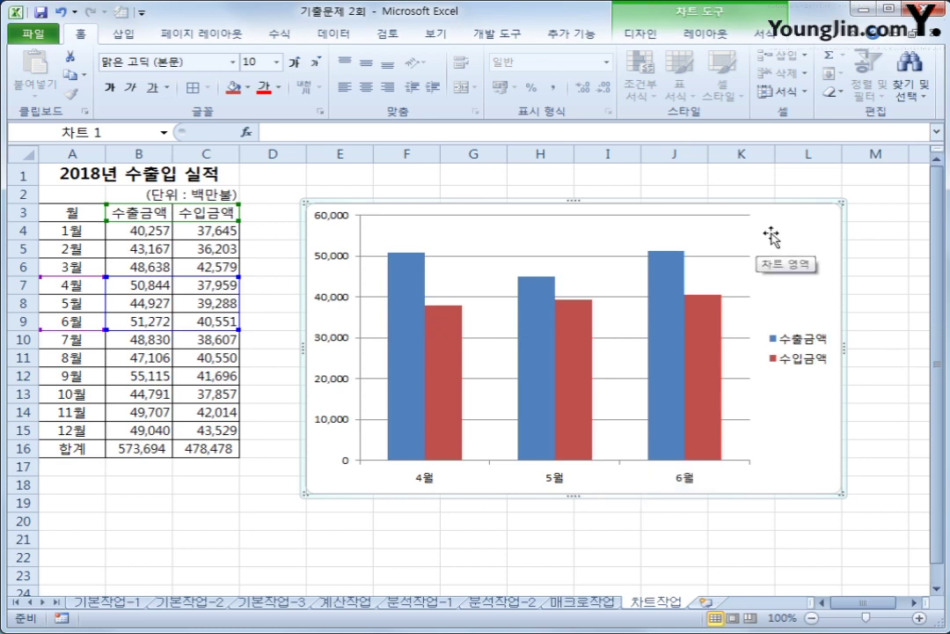
Change the chart type to a line chart with markers (표식이 있는 꺾은선형).
key("shift+F10")
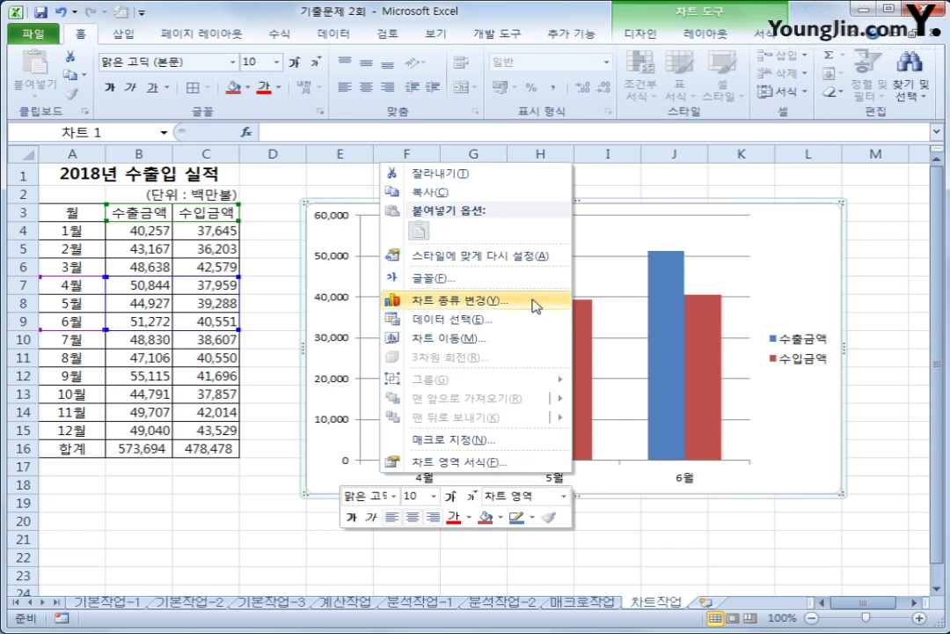
left_click(536, 305)
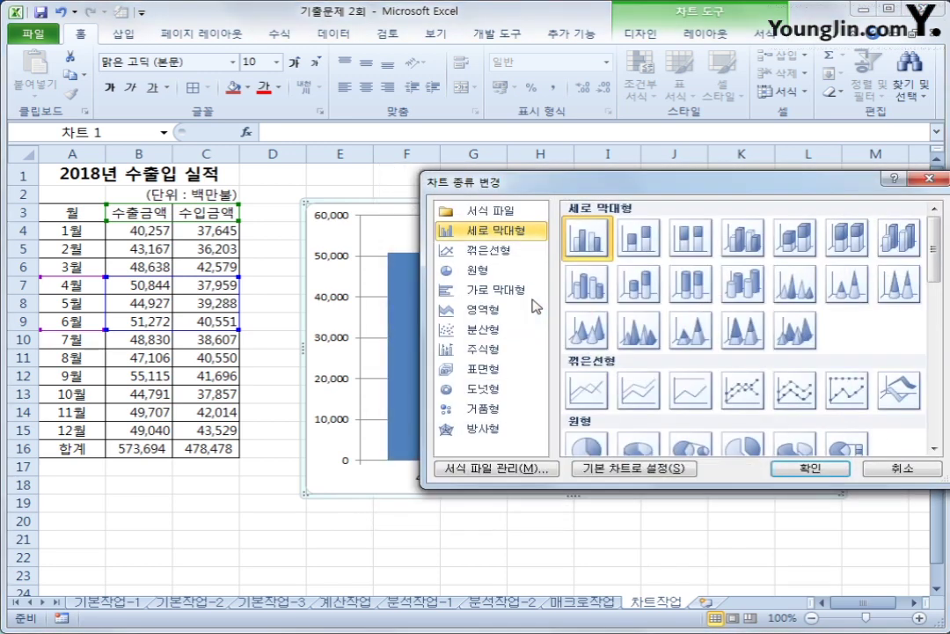
left_click(489, 250)
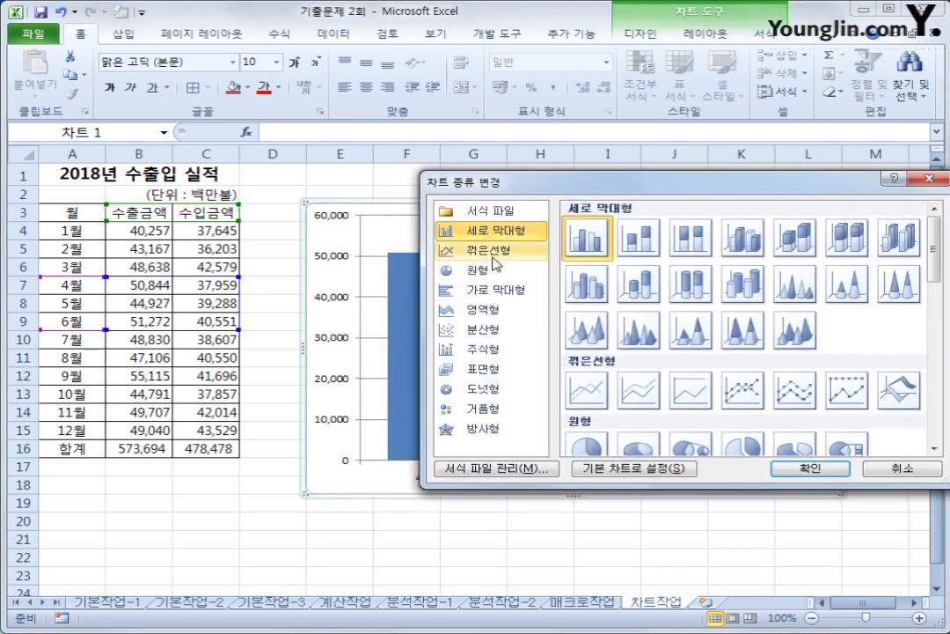
left_click(739, 389)
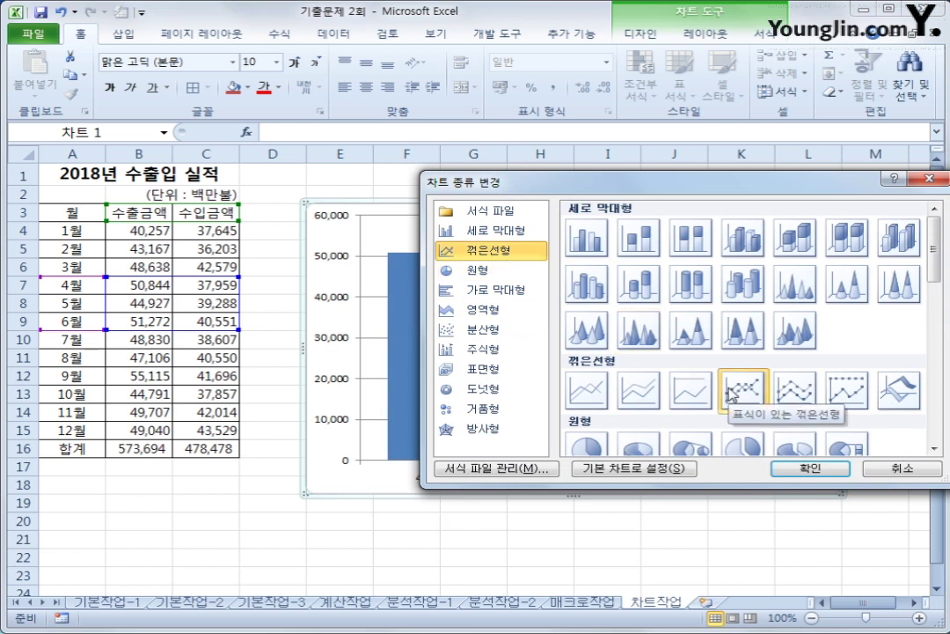
left_click(808, 468)
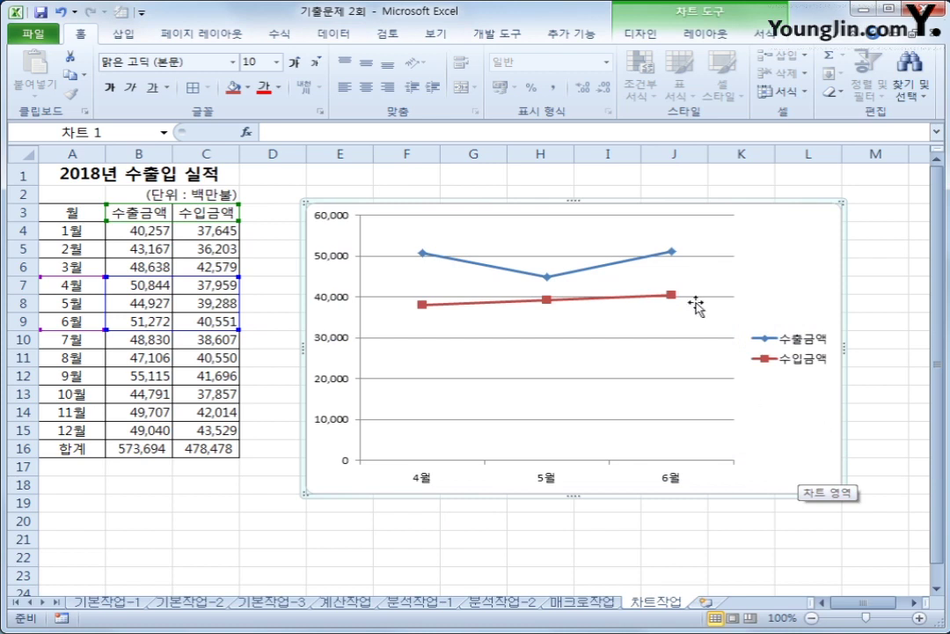
Add a chart title above the plot (차트 위) and set its text to 2/4분기 수출입 현황.
left_click(711, 35)
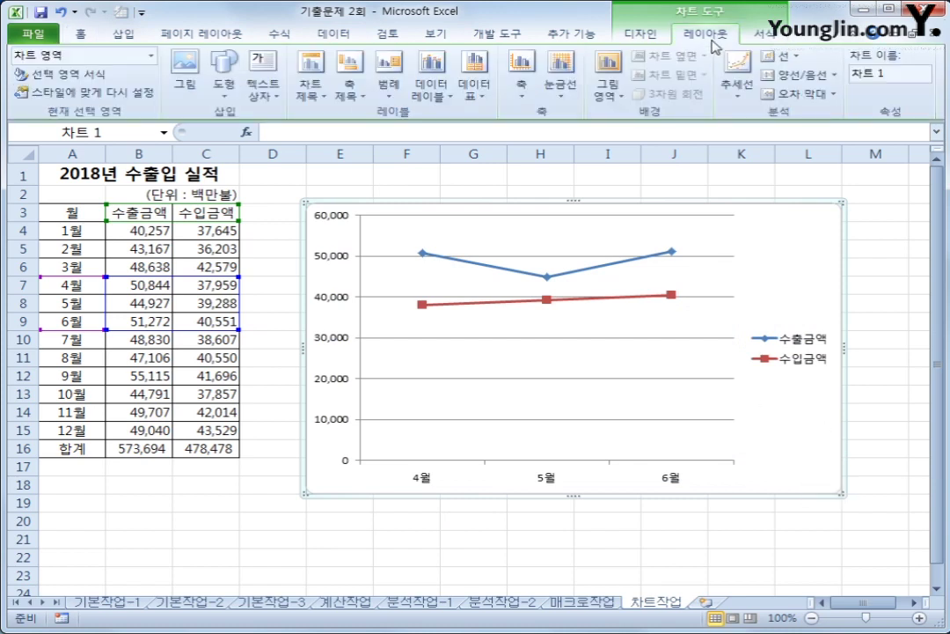
left_click(311, 88)
left_click(376, 214)
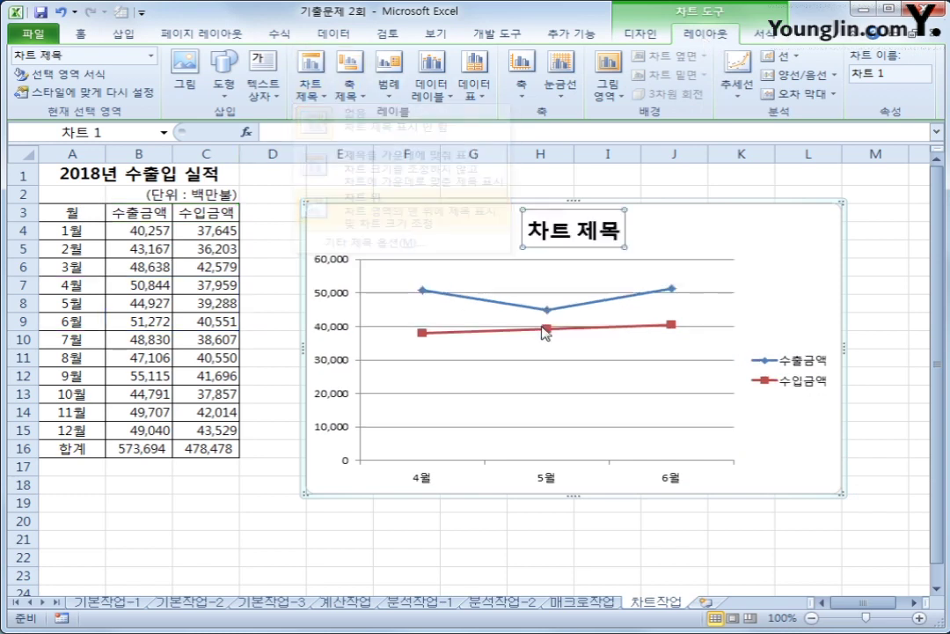
left_click_drag(527, 231, 634, 238)
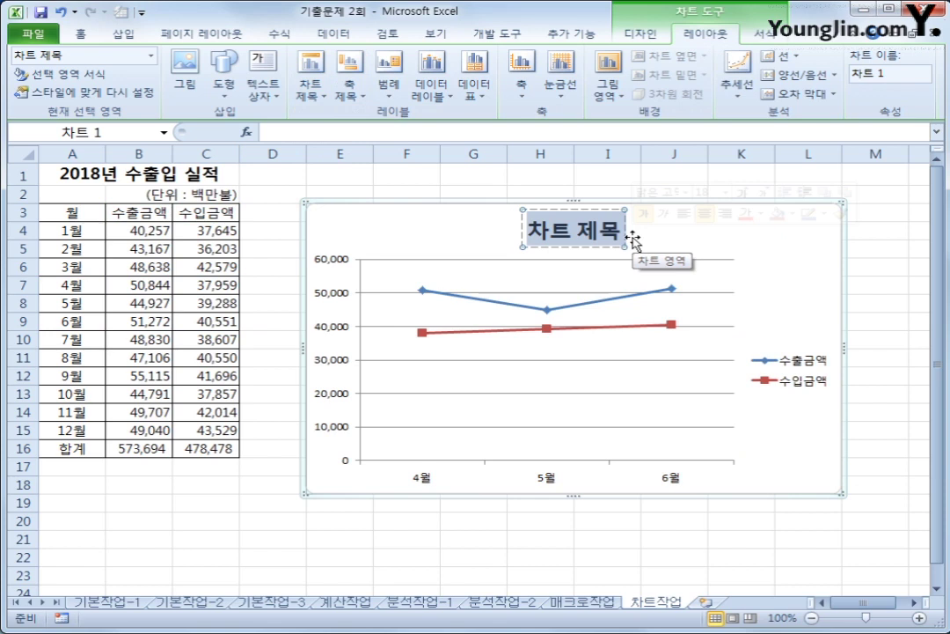
type("2")
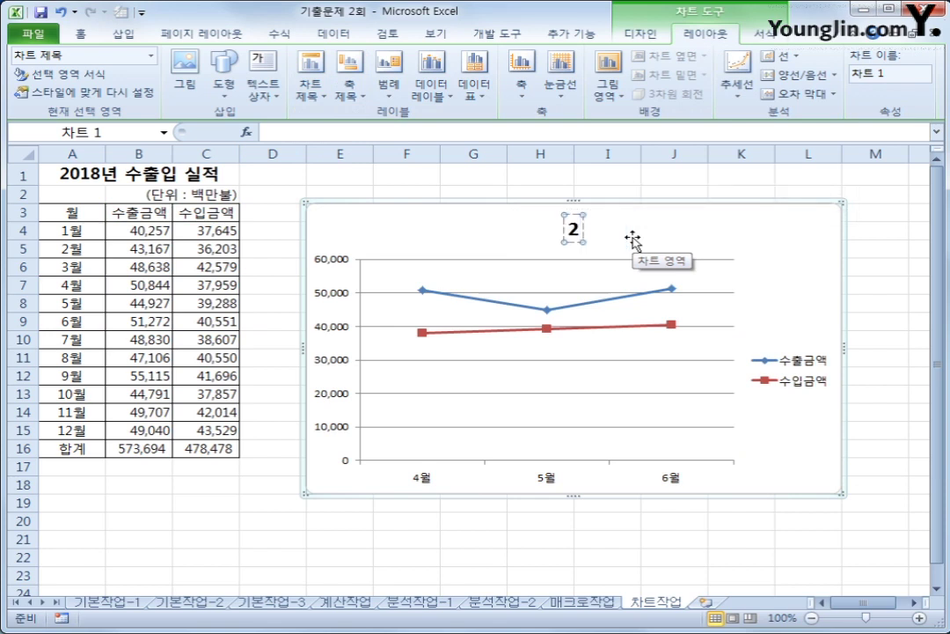
type("/4분")
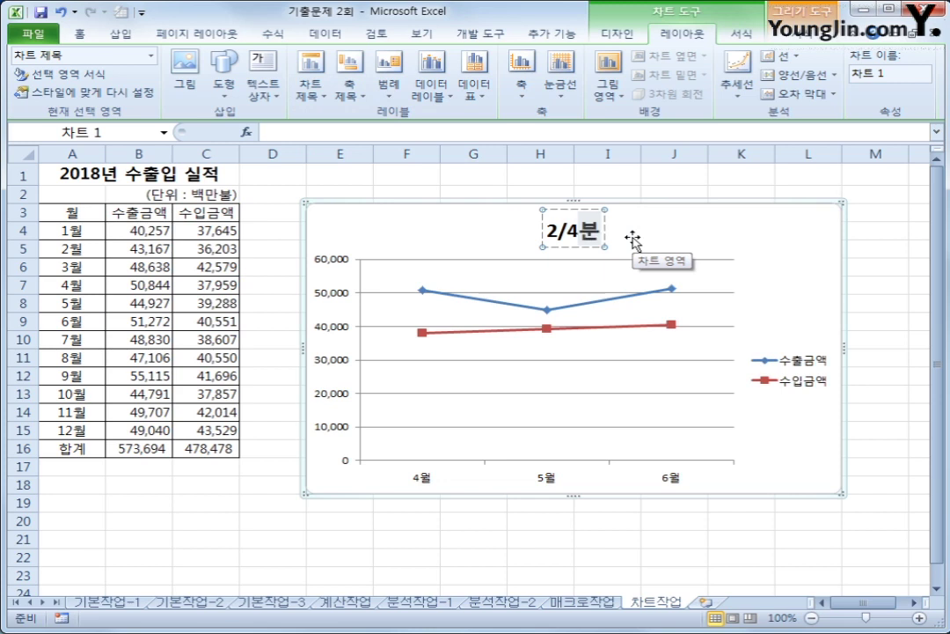
type("기 숫출입")
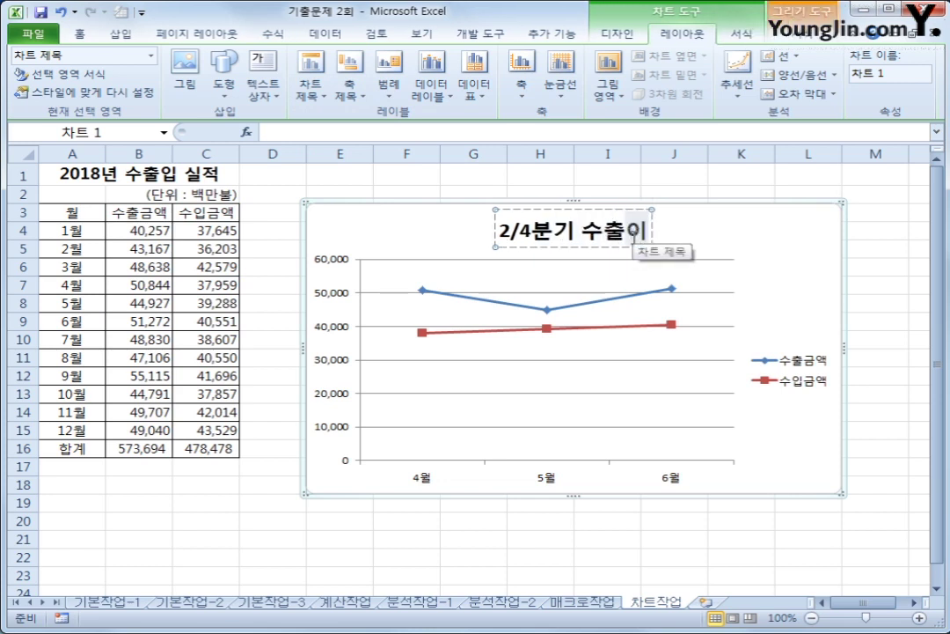
type(" 현황")
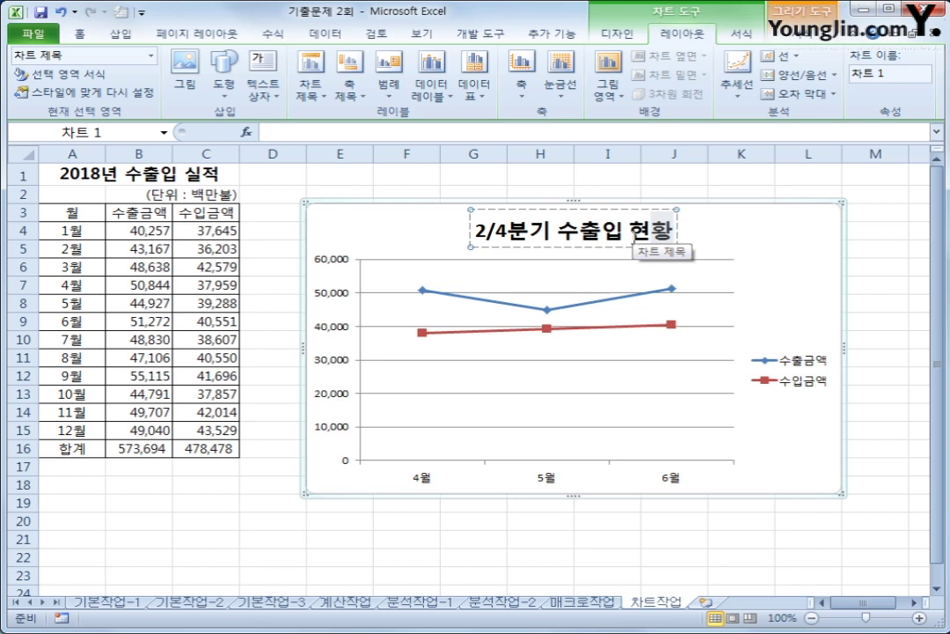
Place the chart's legend below the plot area.
left_click(802, 336)
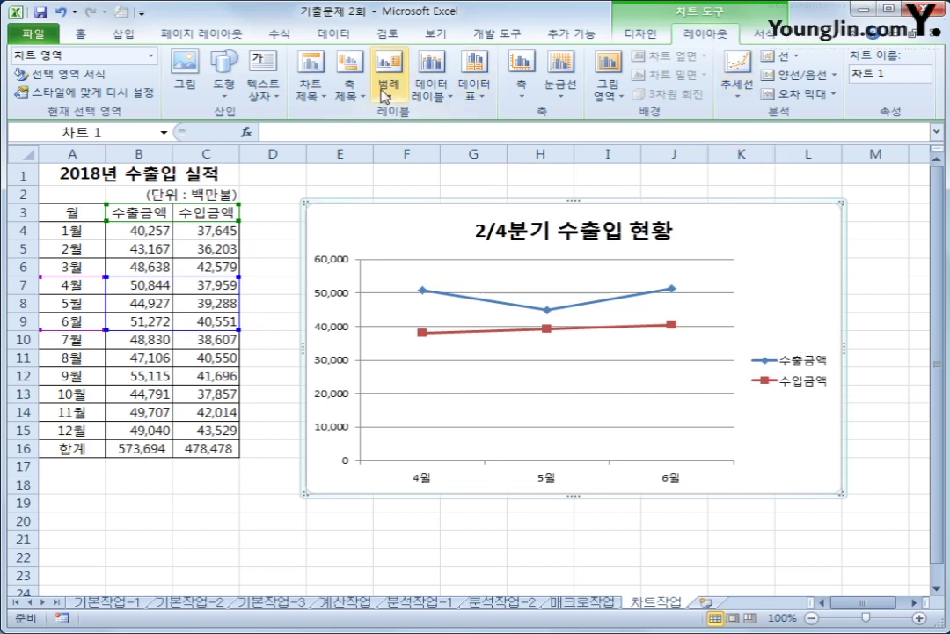
left_click(385, 92)
left_click(438, 286)
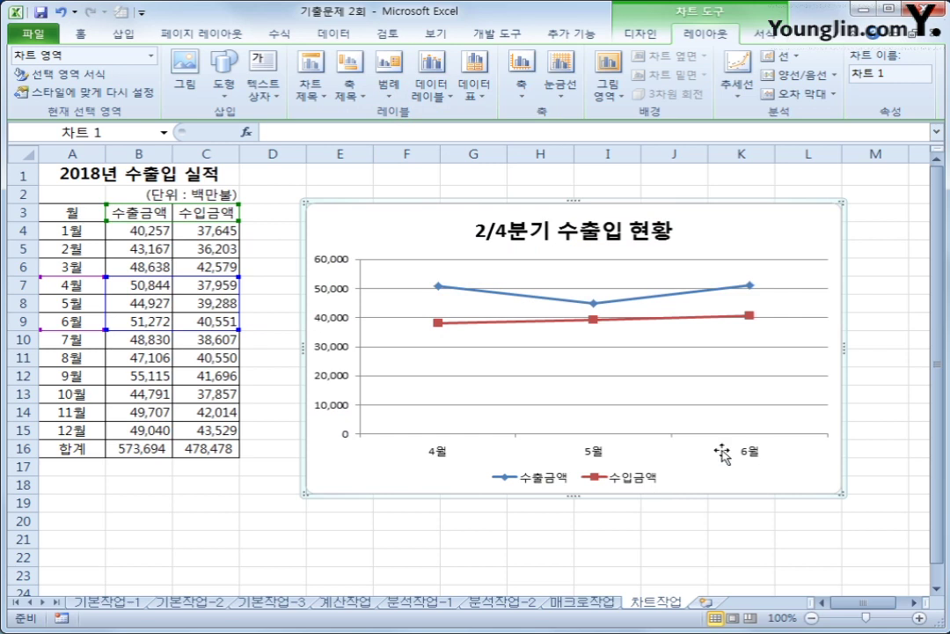
Add a data label below (아래쪽) only the 4월 point of the 수입금액 series.
mouse_move(595, 326)
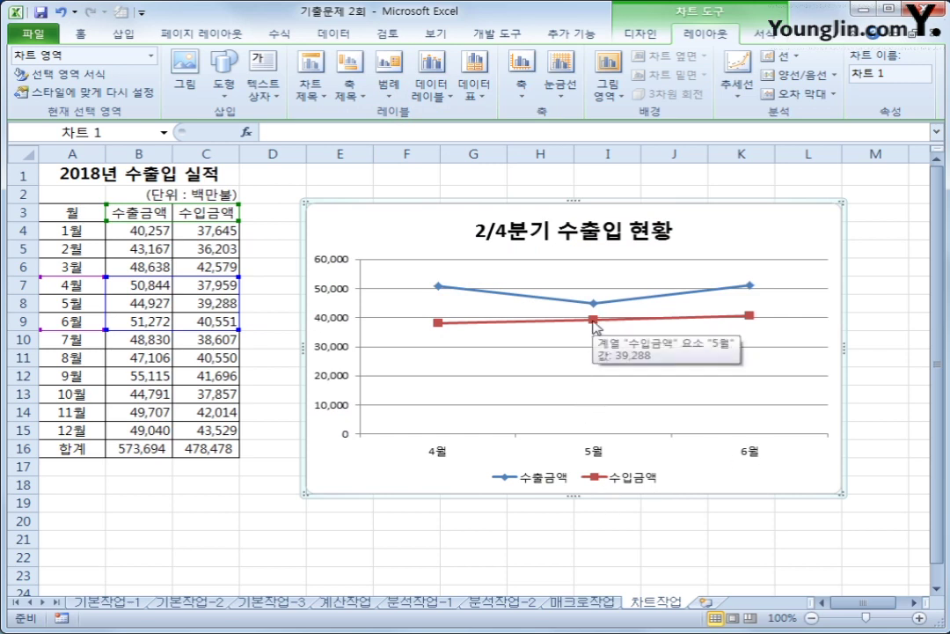
left_click(439, 324)
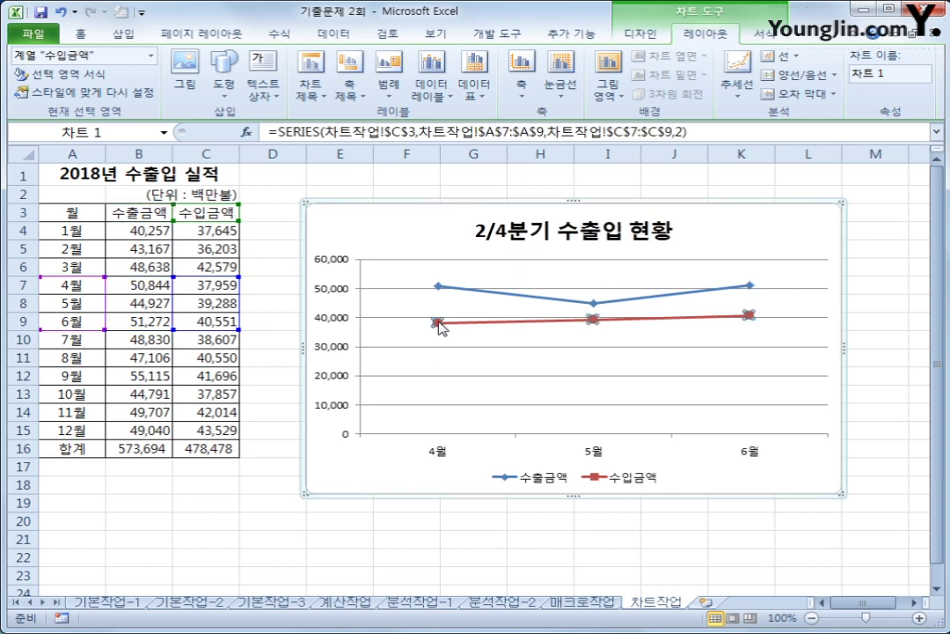
left_click(440, 324)
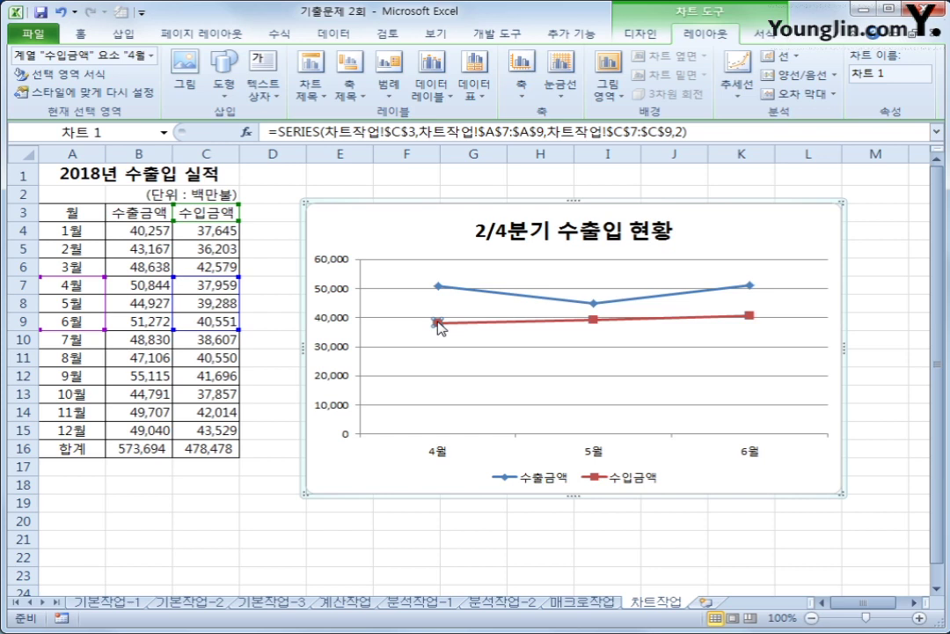
left_click(443, 90)
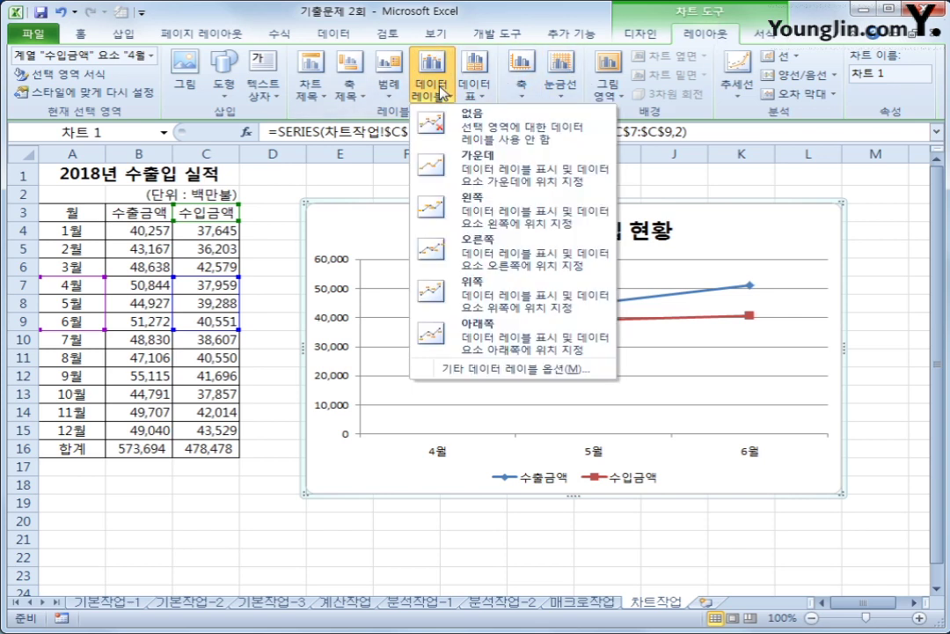
left_click(493, 337)
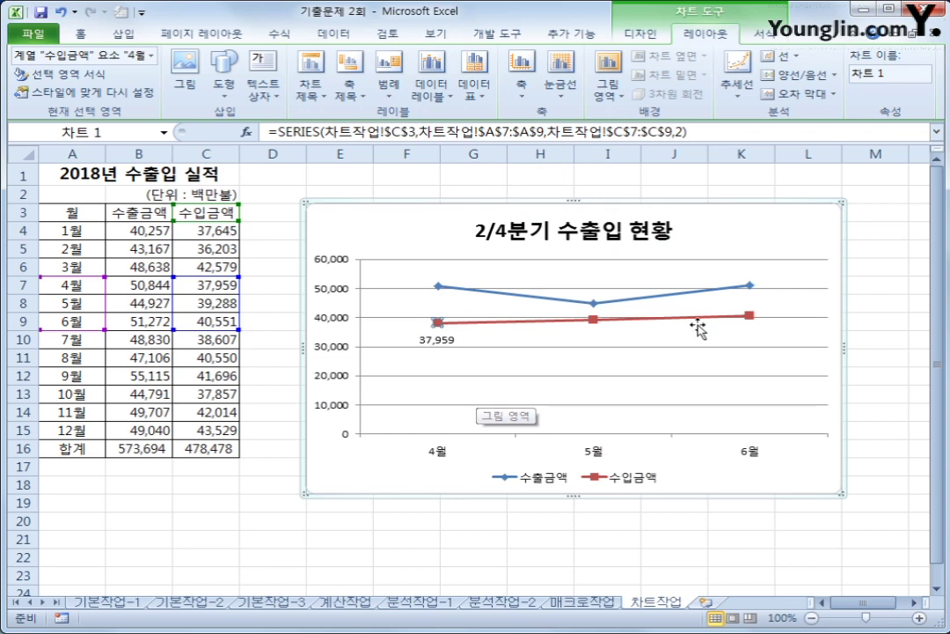
Apply the centered inner (안쪽) shadow preset to the chart area.
left_click(687, 220)
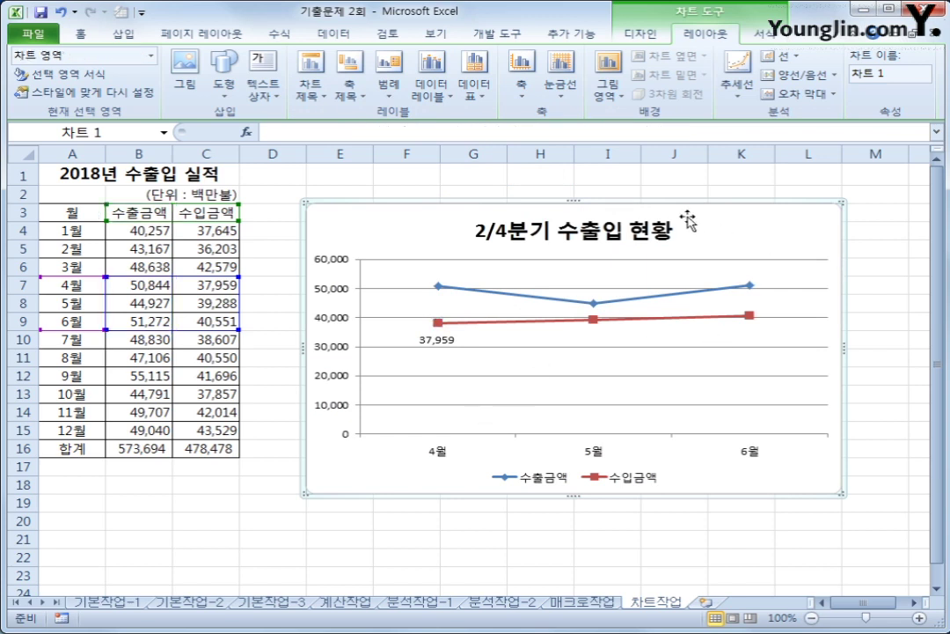
right_click(381, 478)
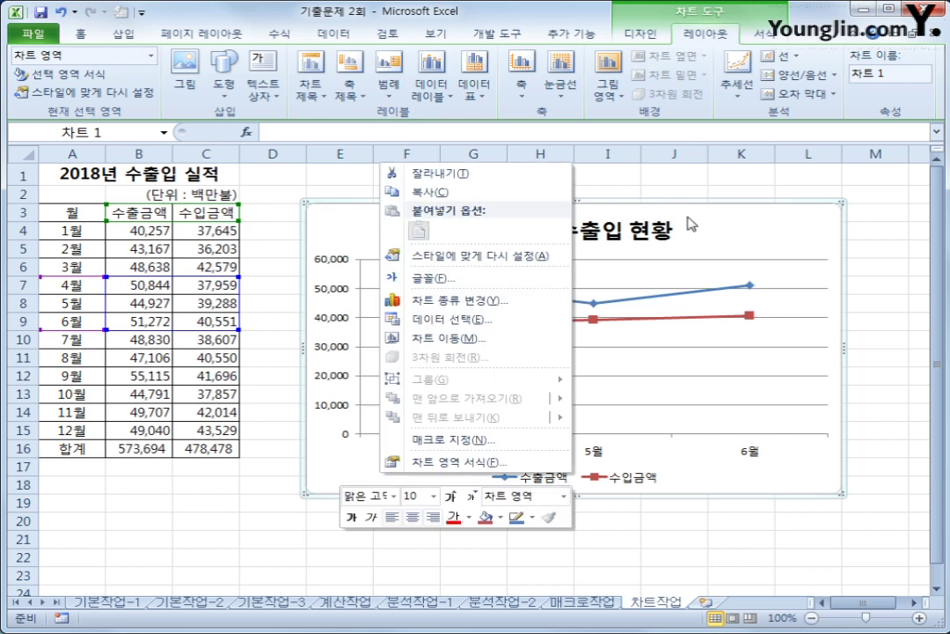
left_click(527, 464)
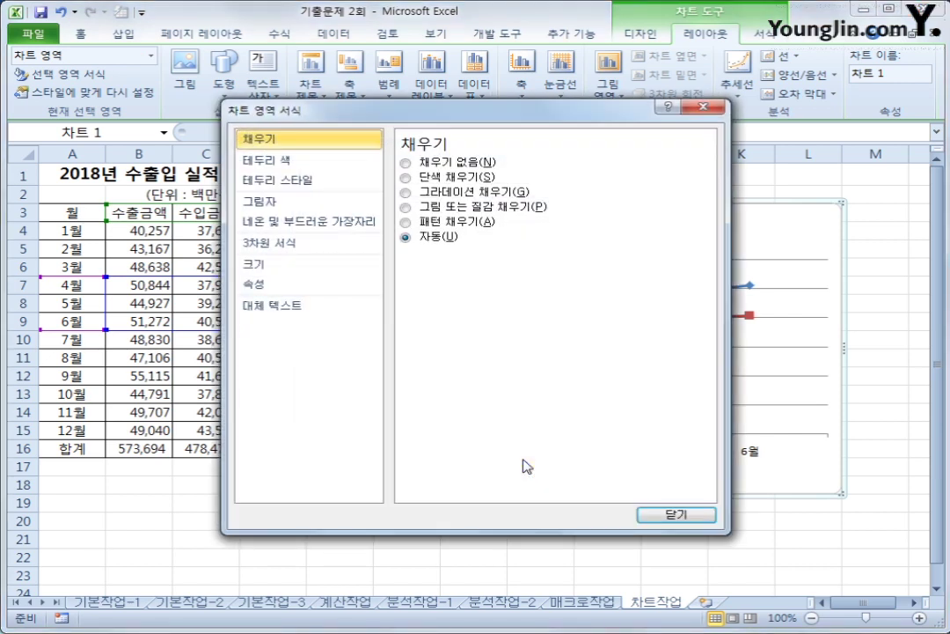
left_click(313, 203)
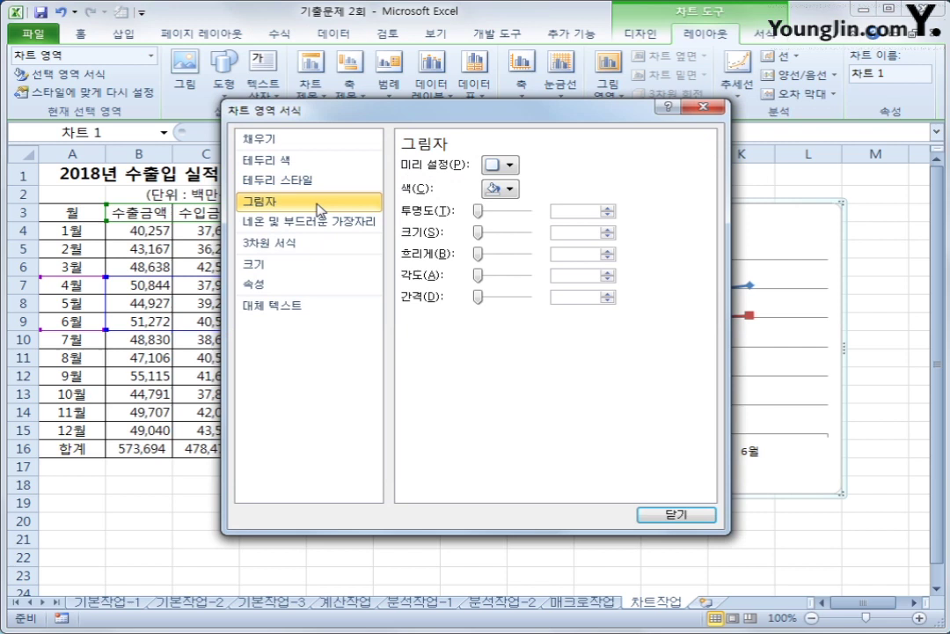
left_click(504, 167)
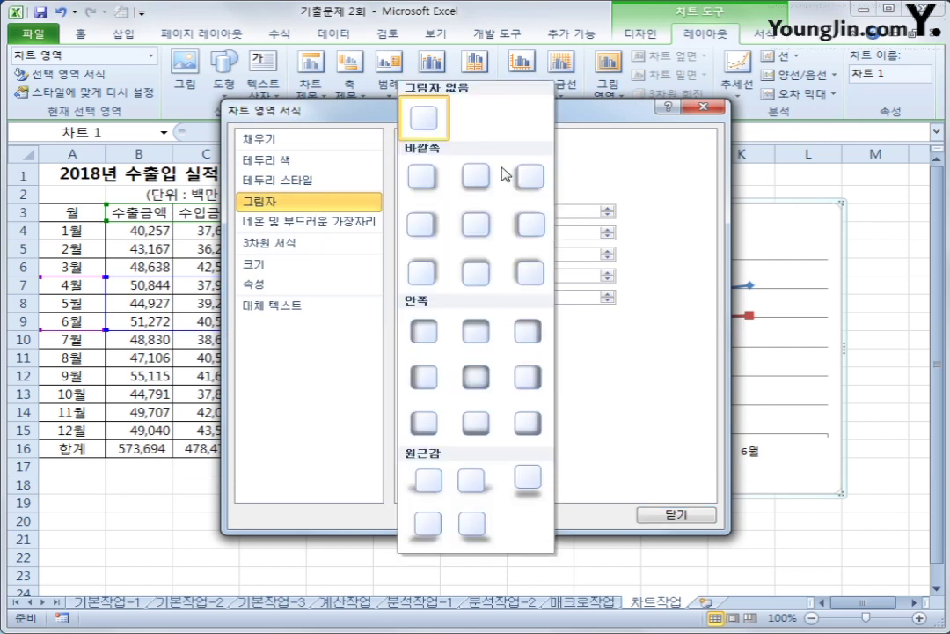
left_click(468, 380)
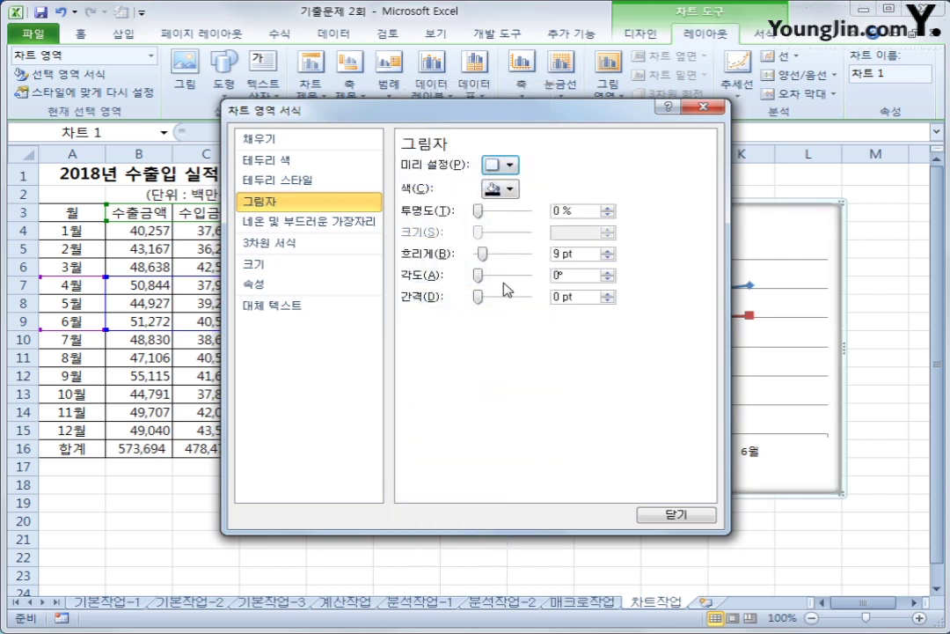
Give the chart area's border rounded corners (둥근 모서리), close the formatting dialog and deselect the chart.
left_click(317, 180)
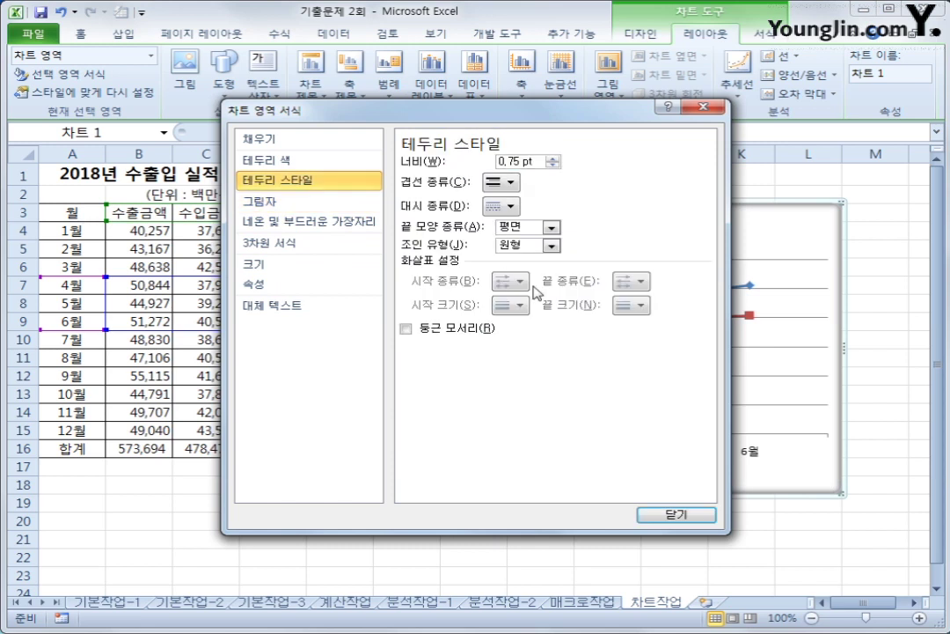
left_click(453, 330)
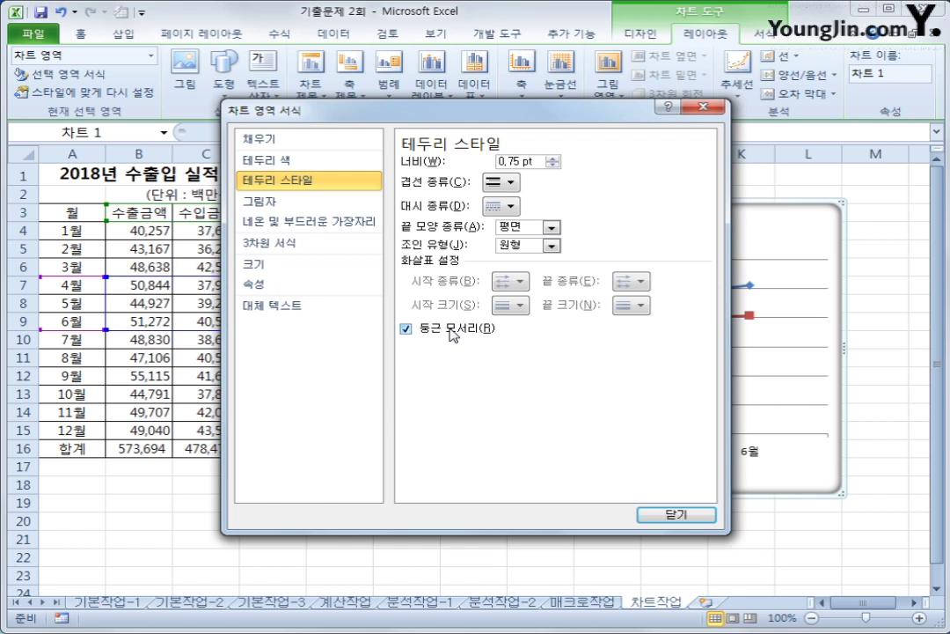
left_click(653, 518)
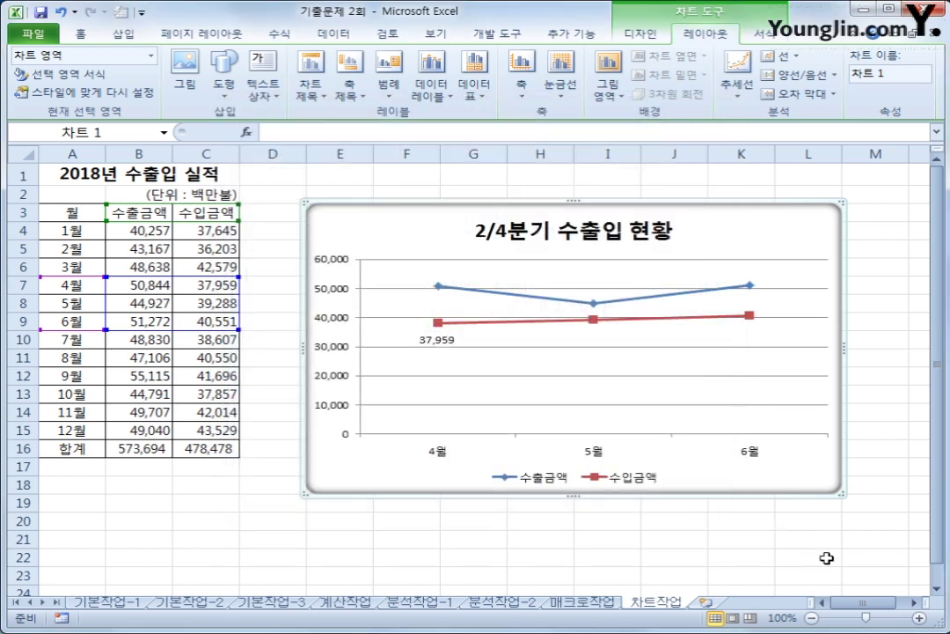
left_click(826, 558)
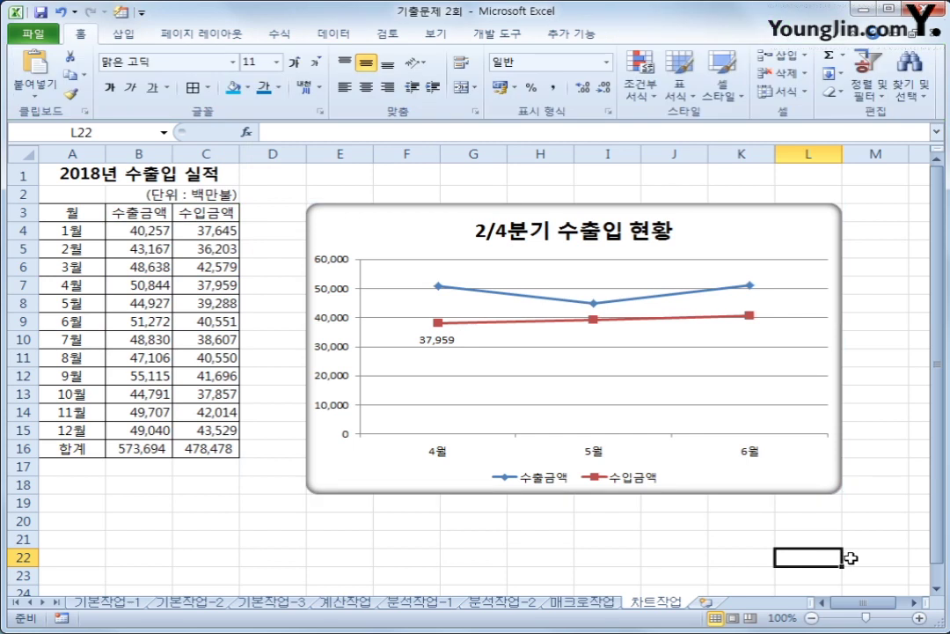